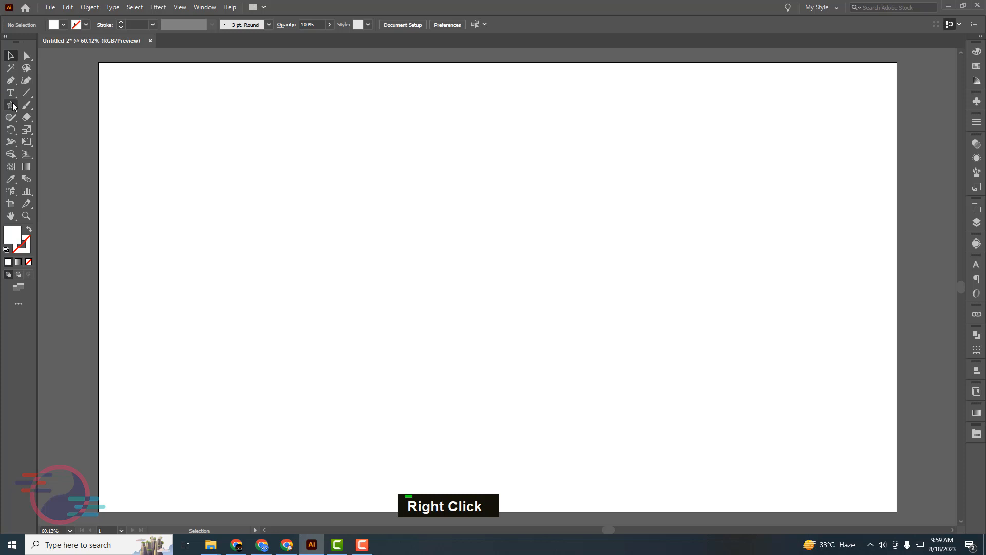
- Create a triangle with the Star tool using radius 1 of 200 px, radius 2 of 100 px and 3 points
left_click(12, 108)
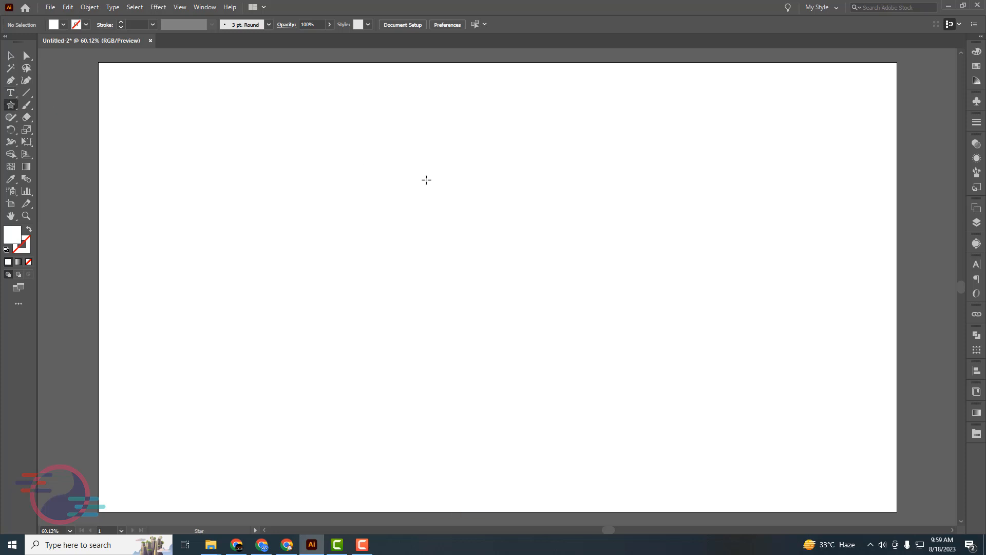
left_click(425, 180)
double_click(477, 236)
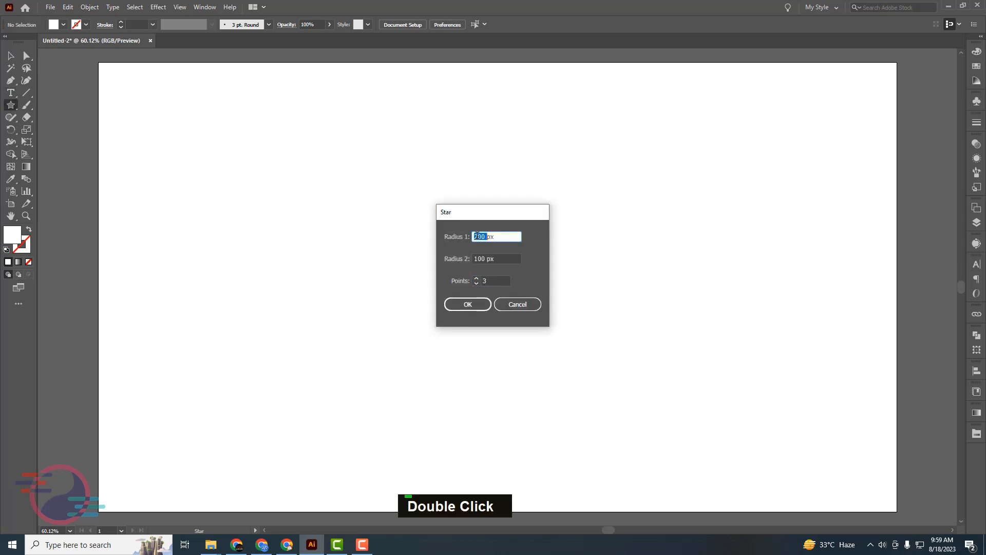
type("200")
key("Tab")
type("100")
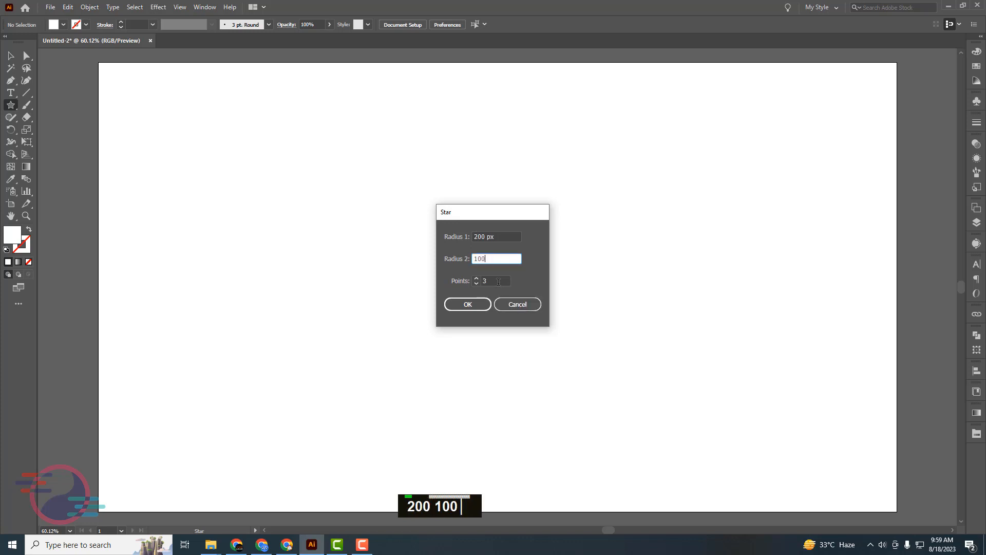
key("Tab")
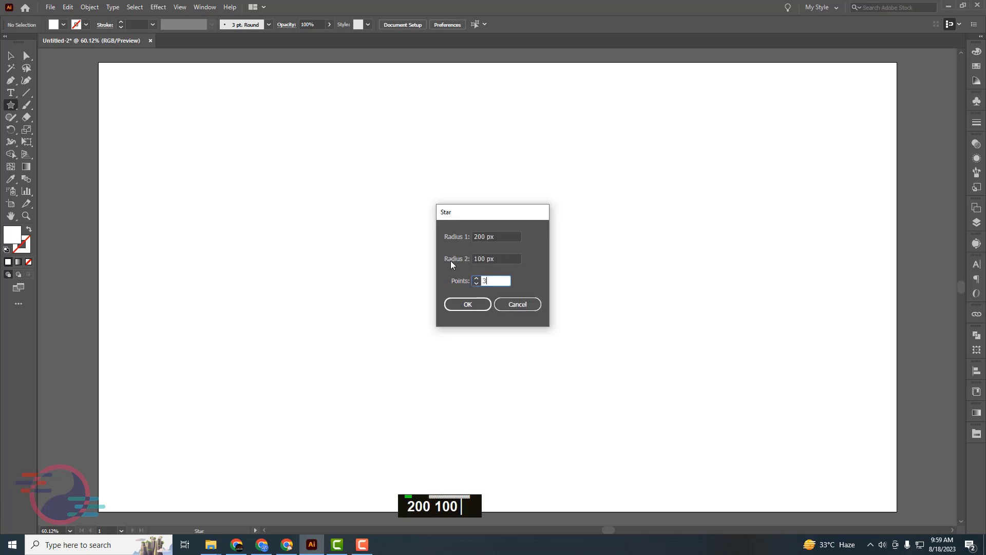
left_click(464, 305)
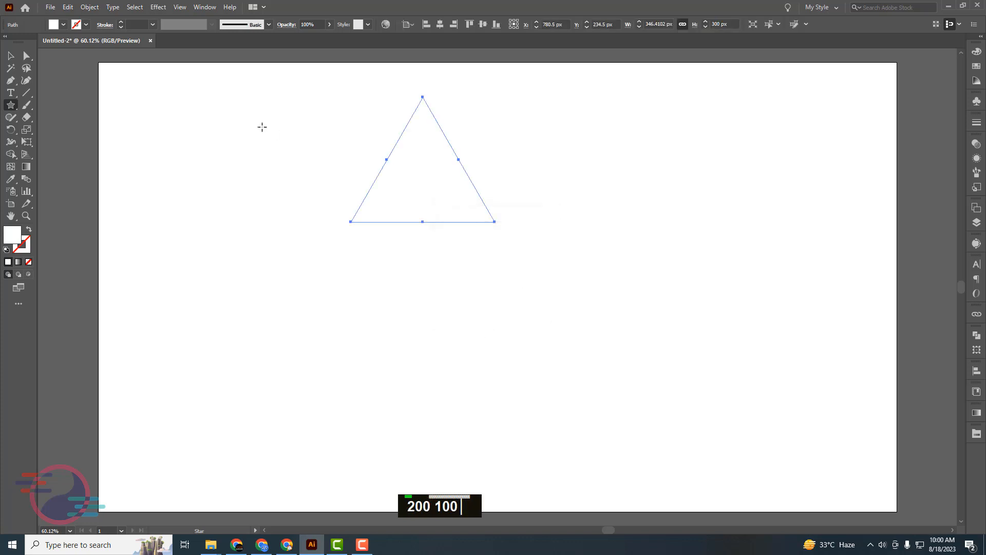
- Centre the triangle horizontally and vertically on the artboard
left_click(11, 55)
left_click(324, 154)
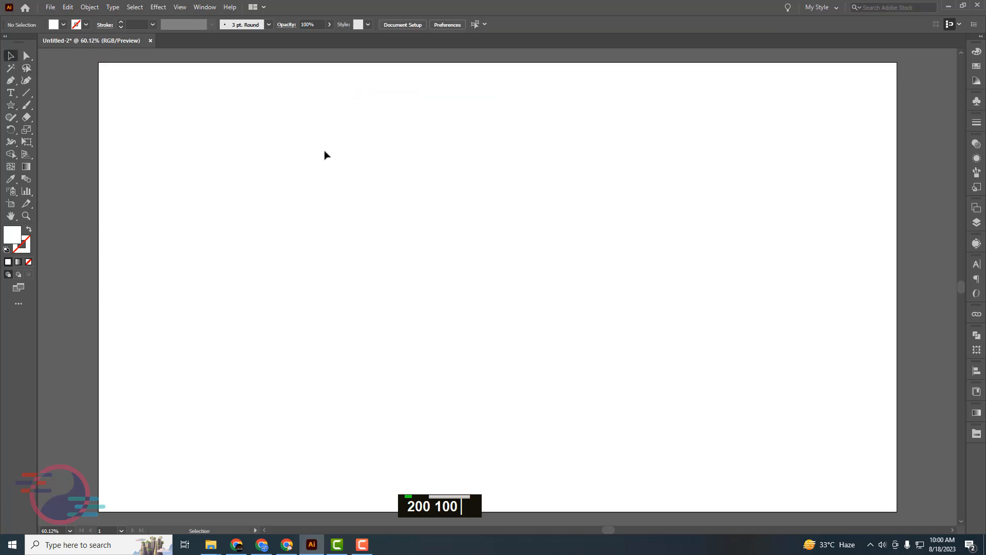
left_click_drag(324, 152, 569, 326)
left_click(440, 25)
left_click(482, 24)
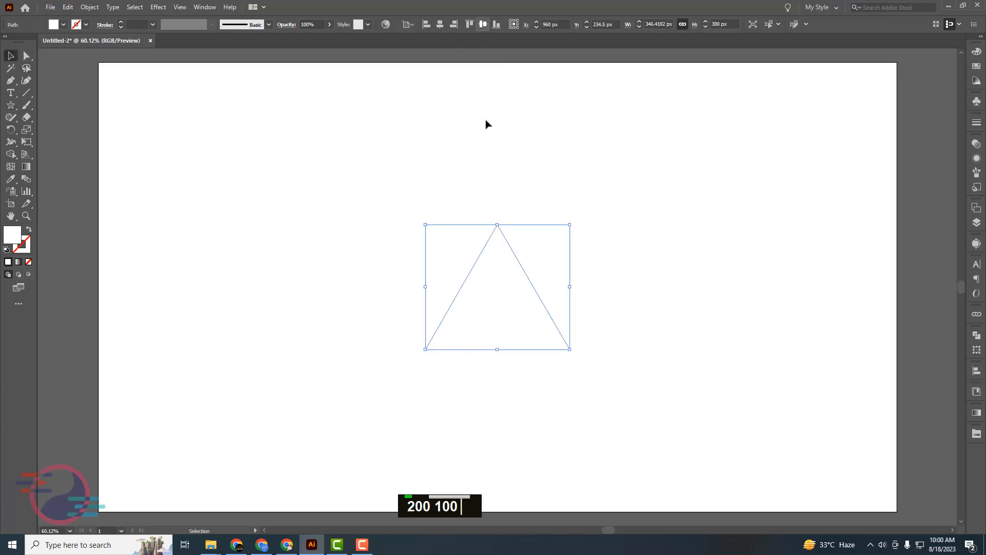
- Fill the triangle with solid black
left_click(59, 24)
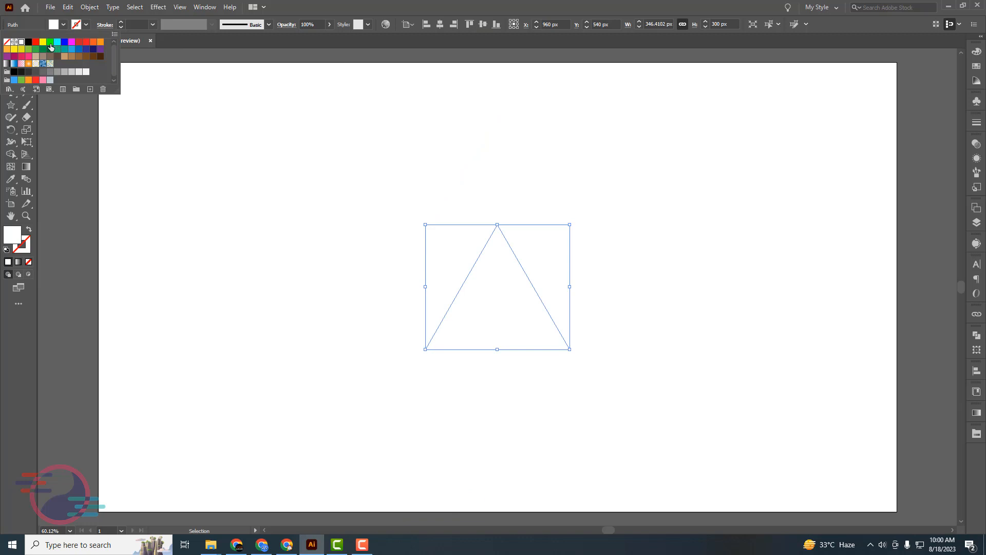
left_click(28, 42)
left_click(671, 197)
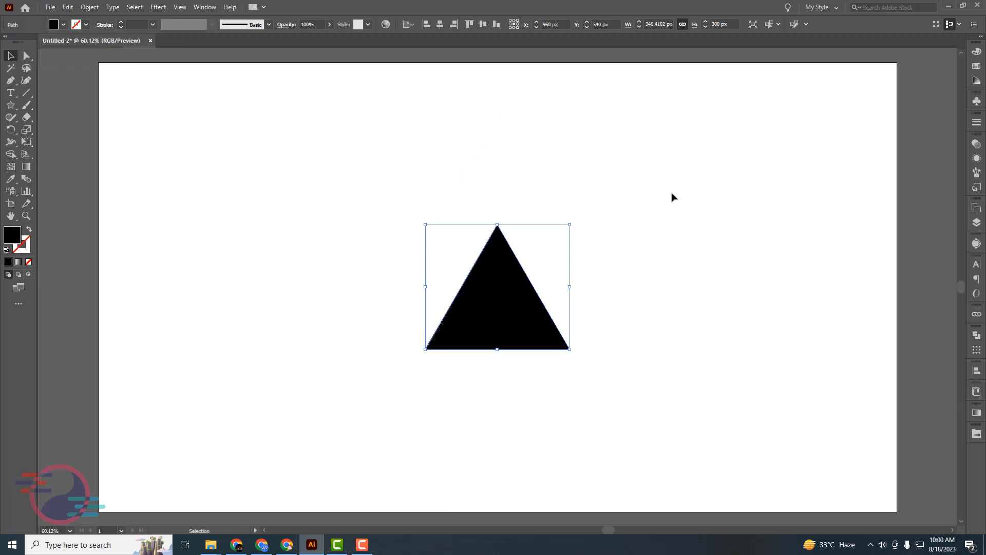
left_click_drag(671, 197, 482, 375)
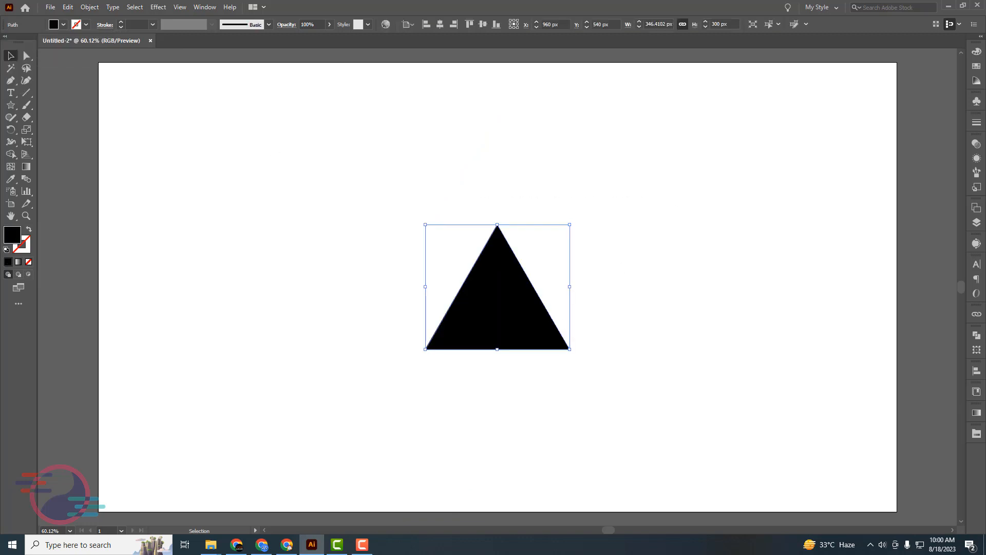
- Apply a linear gradient fill to the triangle and change its white starting stop to dark grey
left_click(977, 413)
left_click(859, 428)
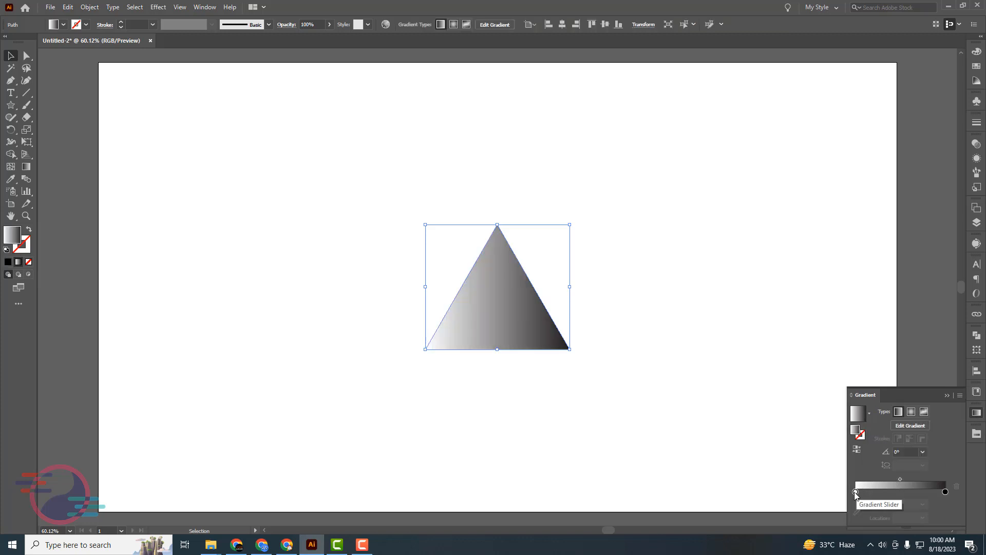
double_click(855, 491)
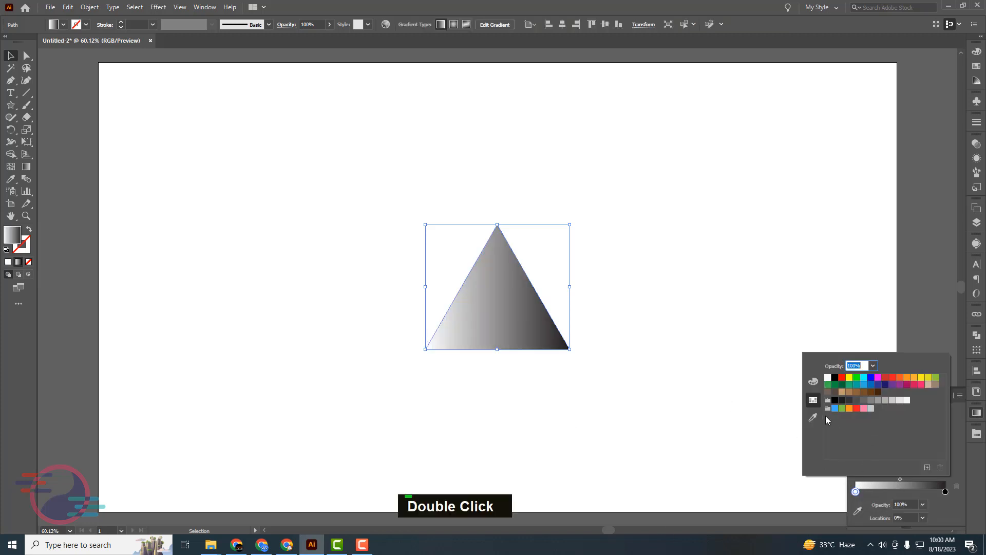
left_click(856, 399)
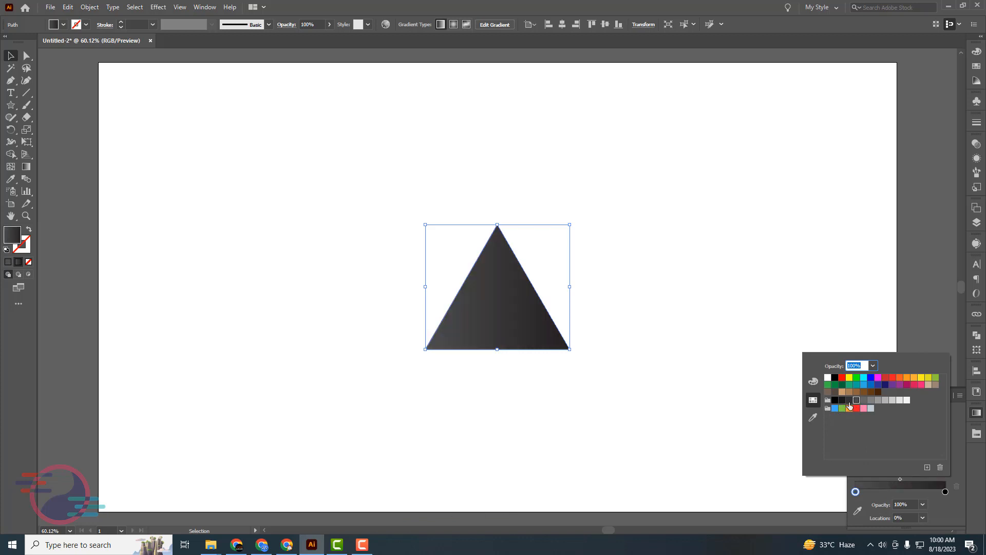
left_click(849, 401)
left_click(813, 401)
left_click(856, 493)
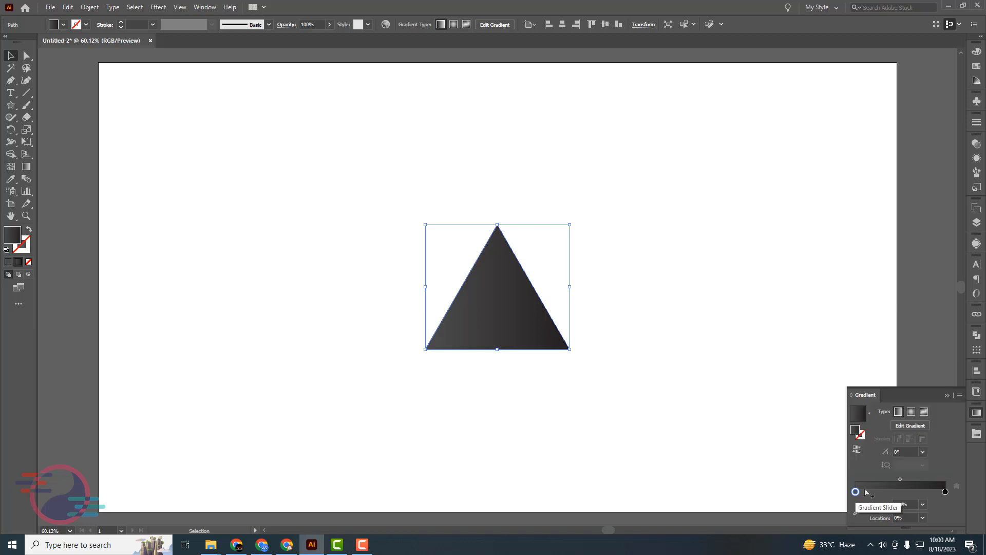
- Make the triangle's gradient radial, with the dark grey stop at the centre and black at the outside
left_click(912, 413)
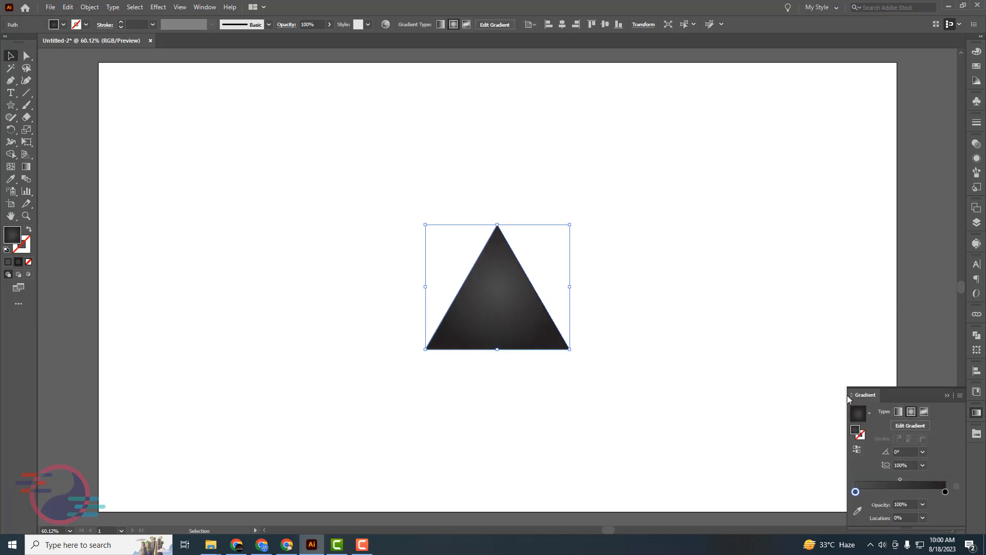
left_click(856, 450)
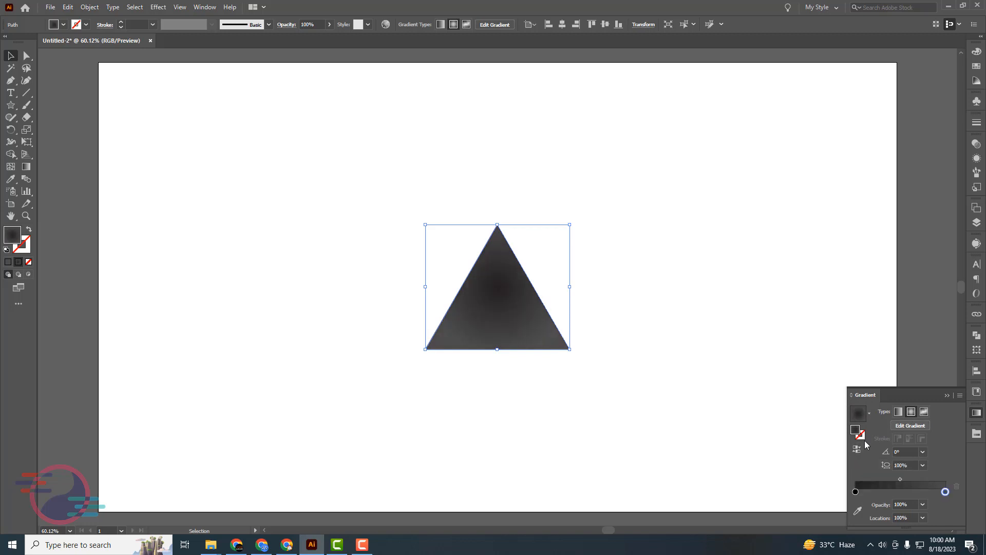
left_click(857, 451)
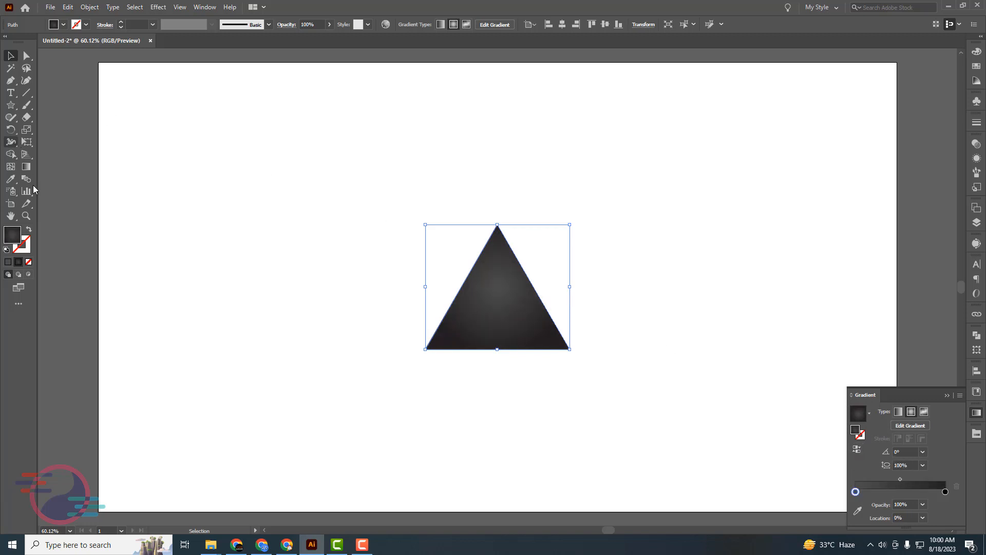
- Enlarge the radial gradient beyond the triangle's sides with the Gradient tool and shift its centre slightly down
left_click(26, 166)
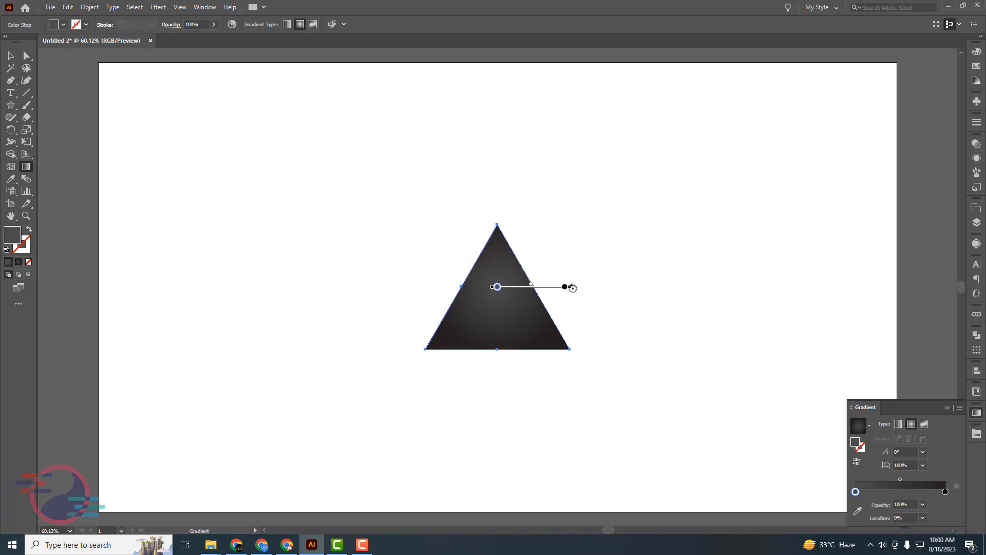
mouse_move(567, 287)
left_mouse_down()
mouse_move(584, 287)
mouse_move(598, 305)
left_mouse_up()
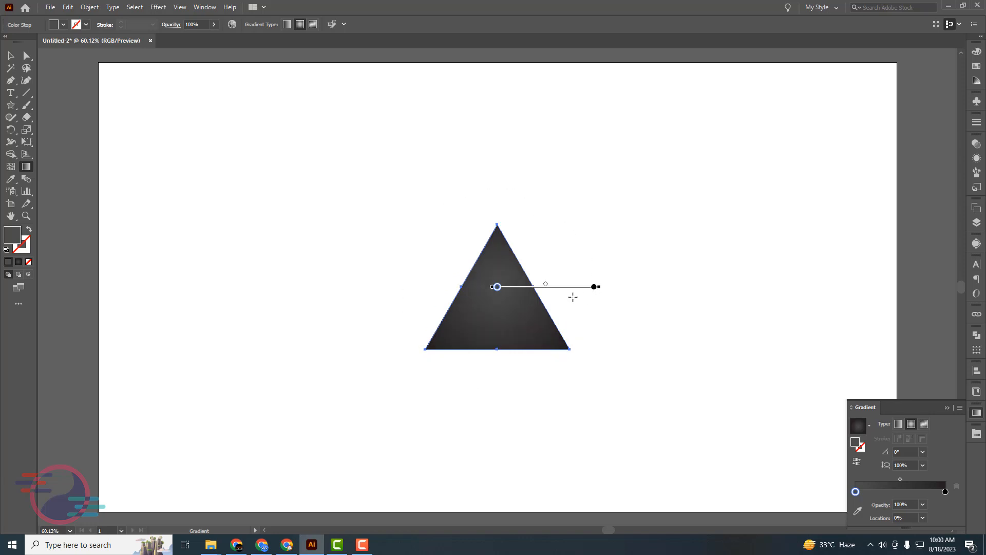
left_click(518, 288)
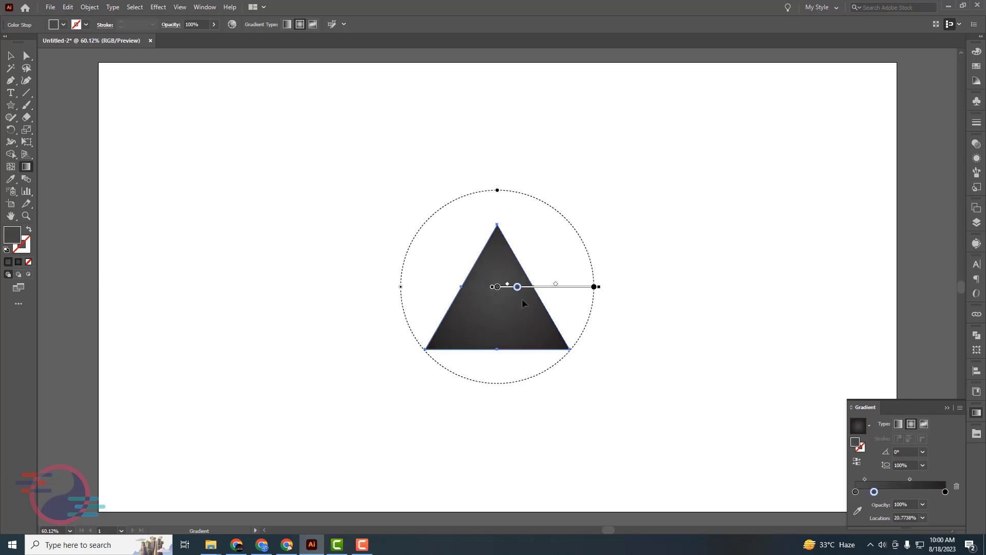
key("ctrl+z")
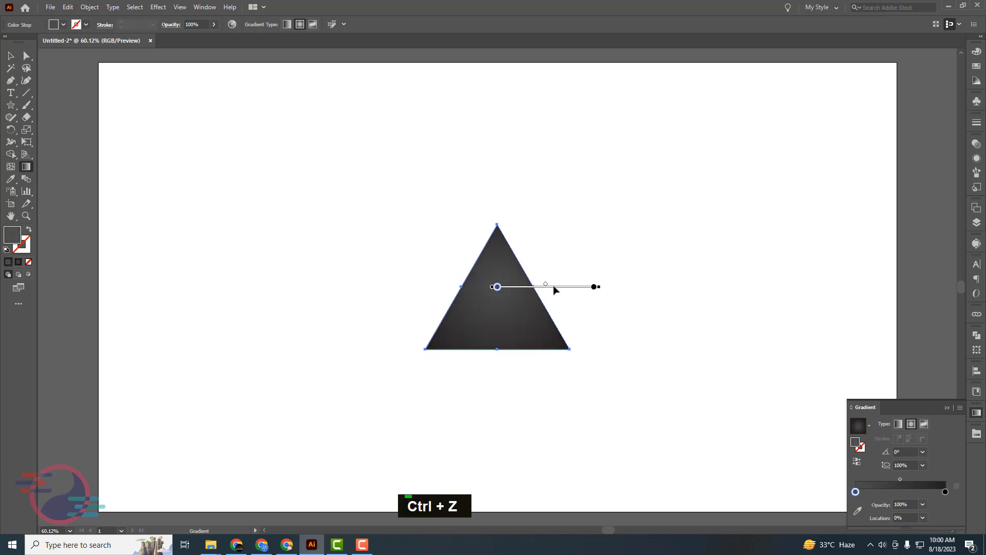
key("ctrl+z")
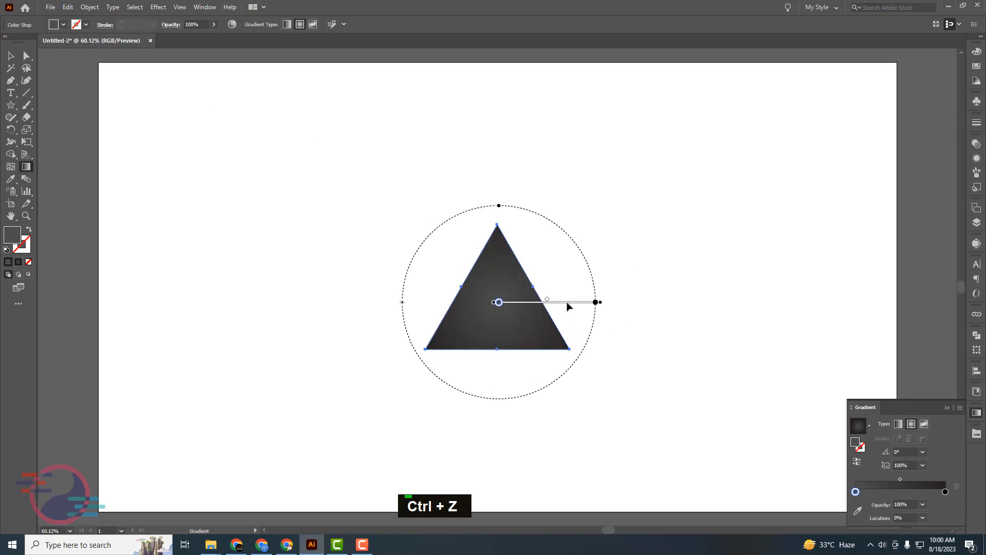
left_click_drag(566, 301, 565, 299)
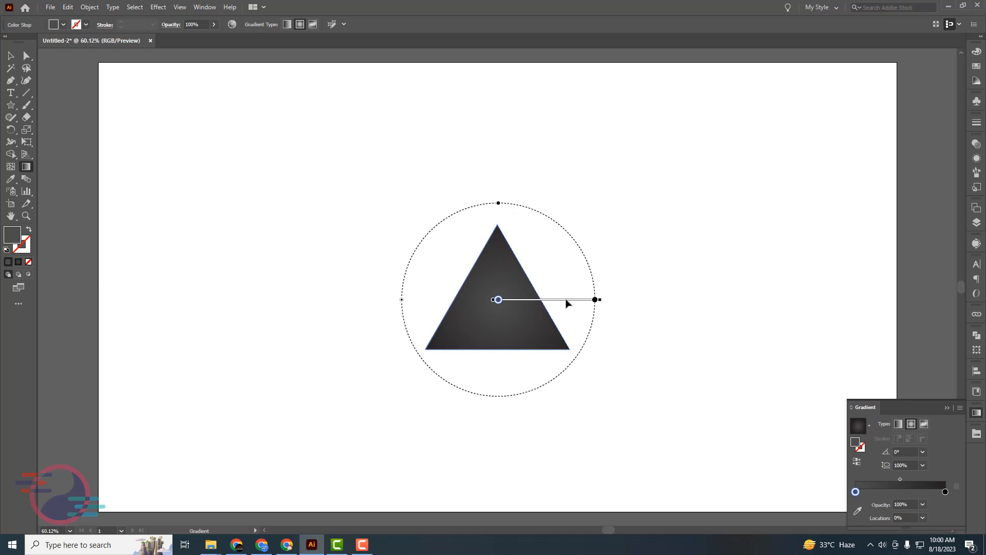
left_click(10, 55)
left_click(273, 160)
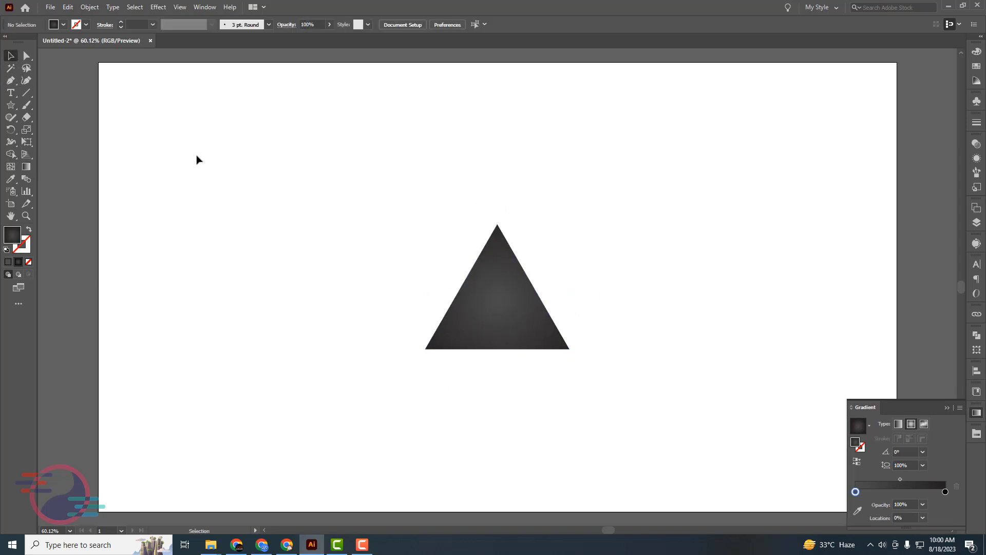
- Create a thin three-pointed star above and left of the triangle with radius 1 of 200 px and radius 2 of 10 px
left_click(11, 105)
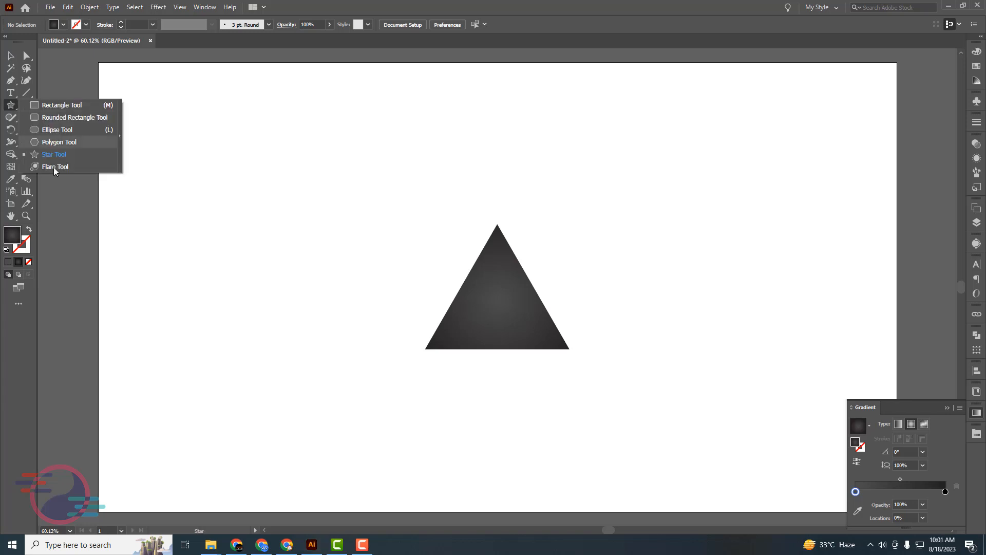
left_click(47, 155)
left_click(214, 168)
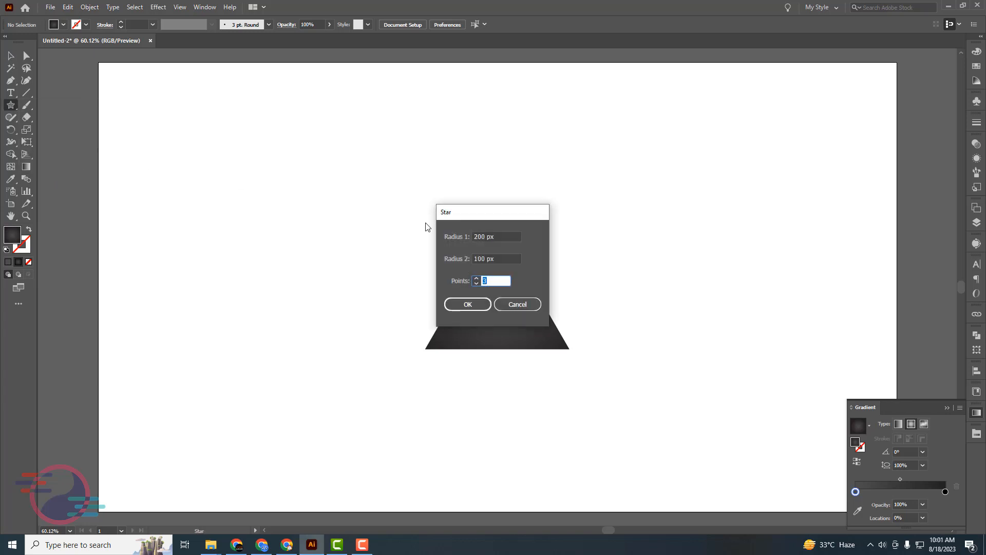
double_click(479, 259)
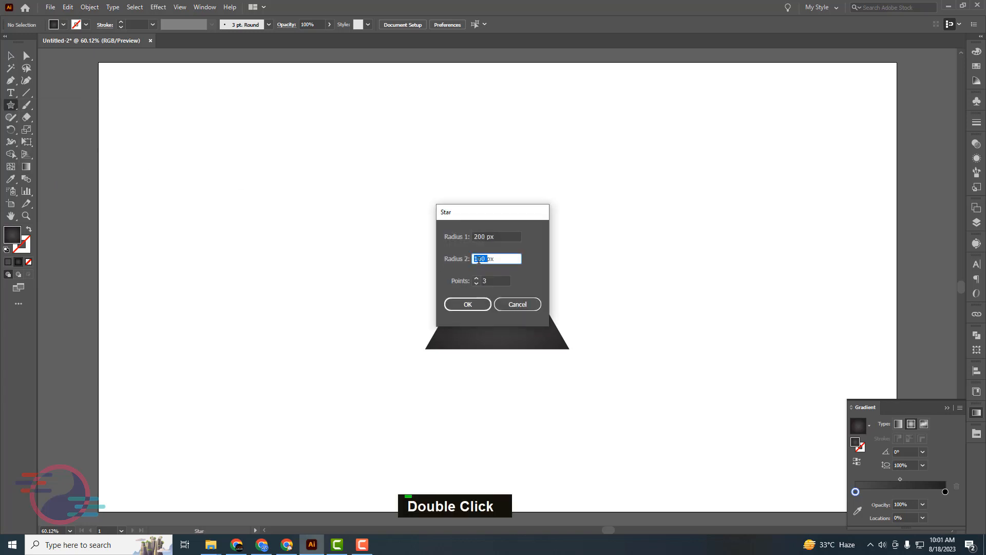
type("10")
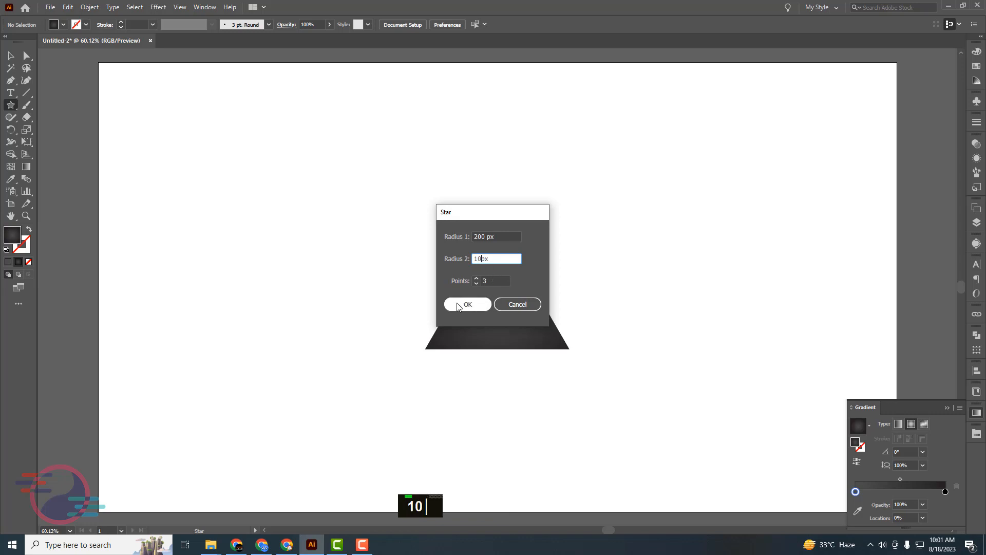
left_click(481, 304)
left_click(11, 56)
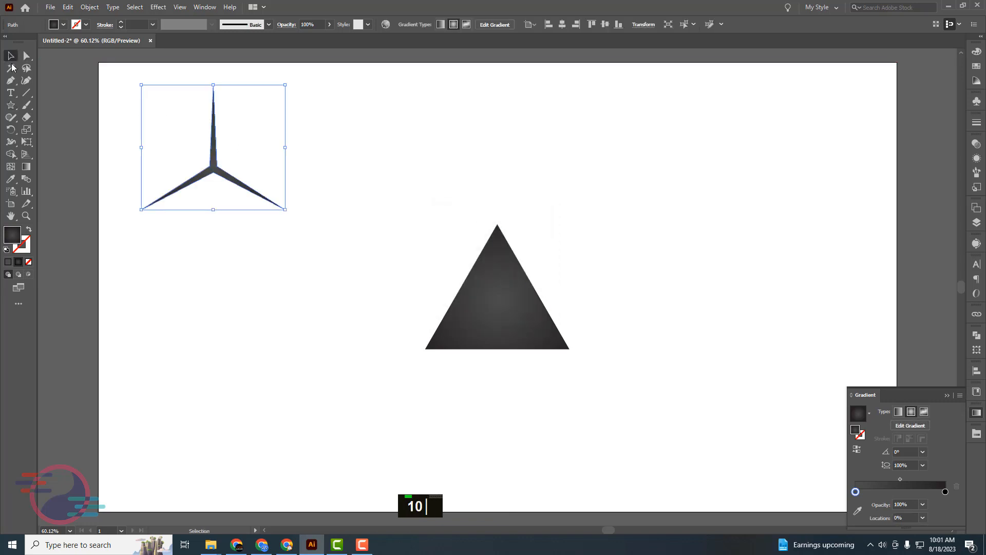
- Fill the thin star with the second blue gradient from the Simple Radial swatches
left_click(977, 434)
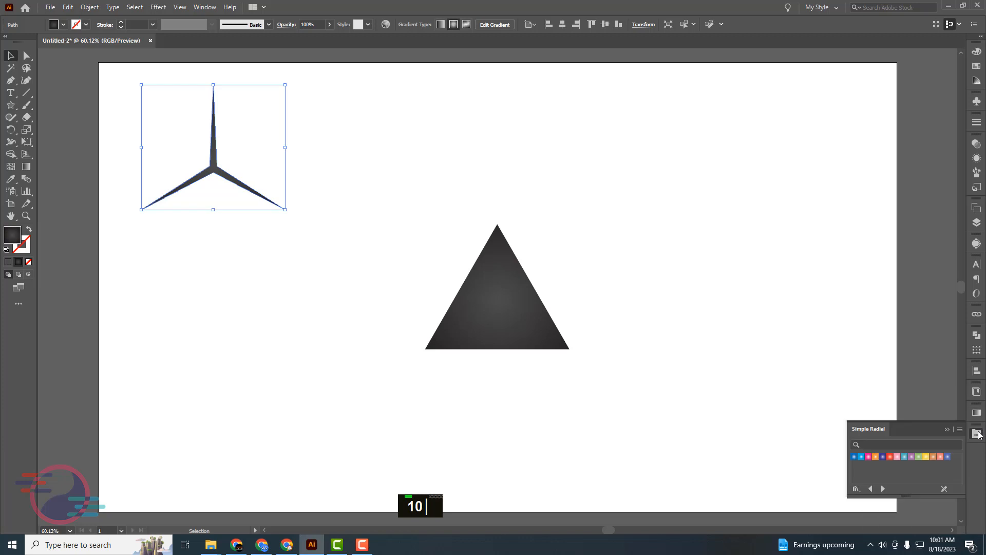
left_click(861, 457)
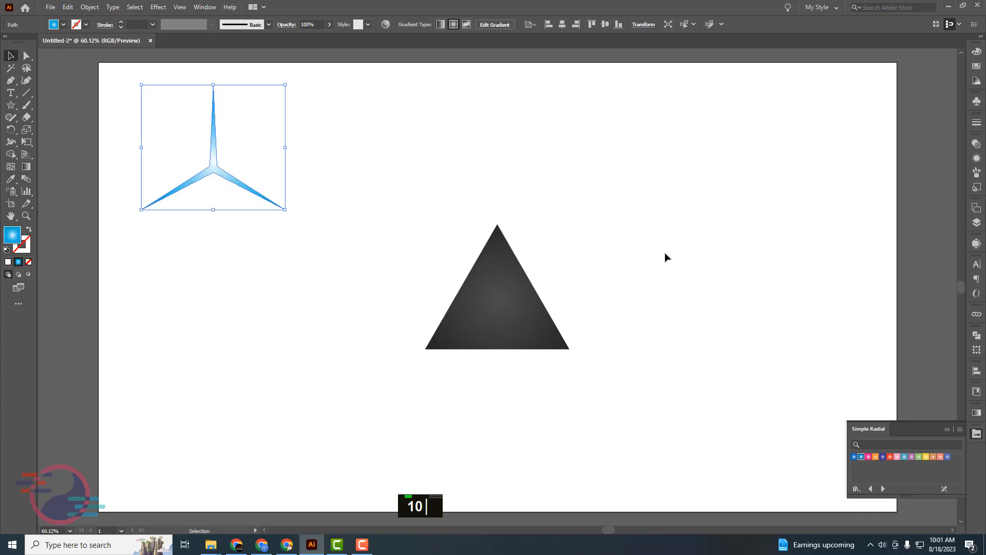
left_click(516, 212)
- Align the thin star to the triangle as key object, centred both horizontally and vertically
left_click_drag(329, 146, 158, 203)
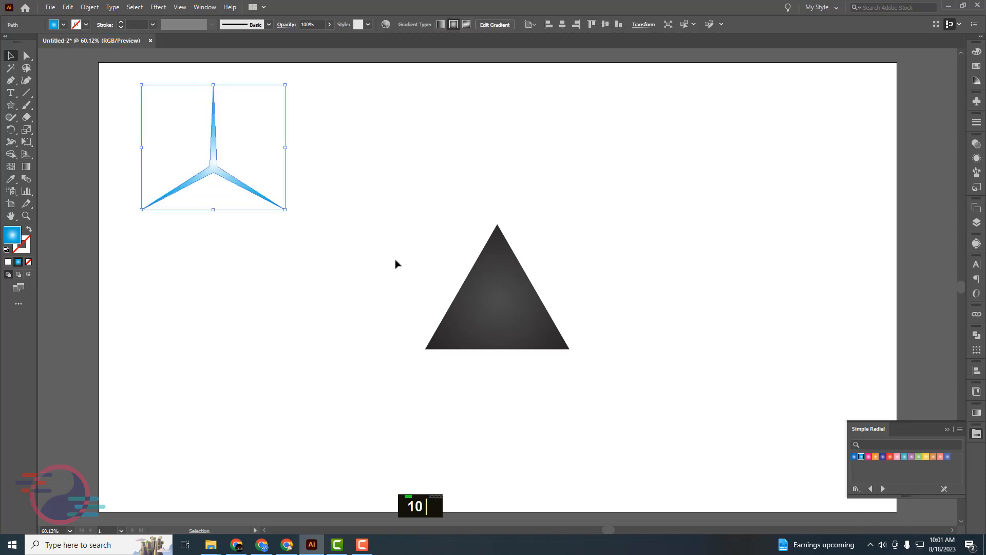
left_click(499, 316, "shift")
left_click(502, 331, "alt")
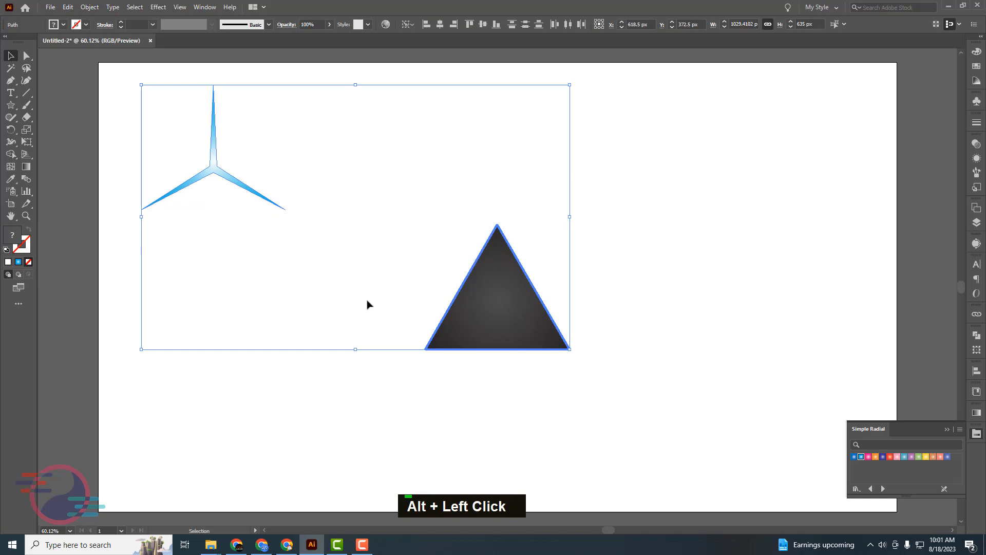
left_click(439, 24)
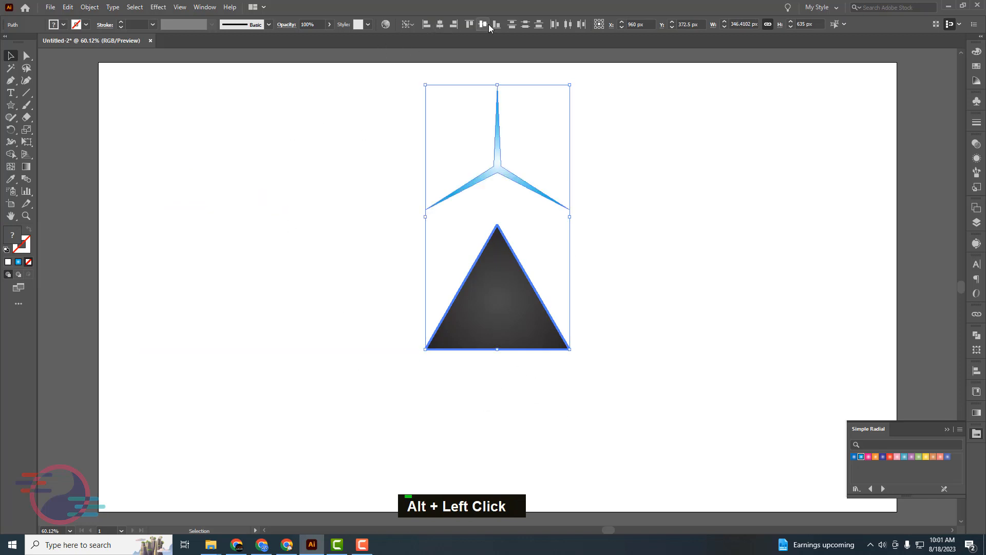
left_click(482, 24)
left_click(647, 243)
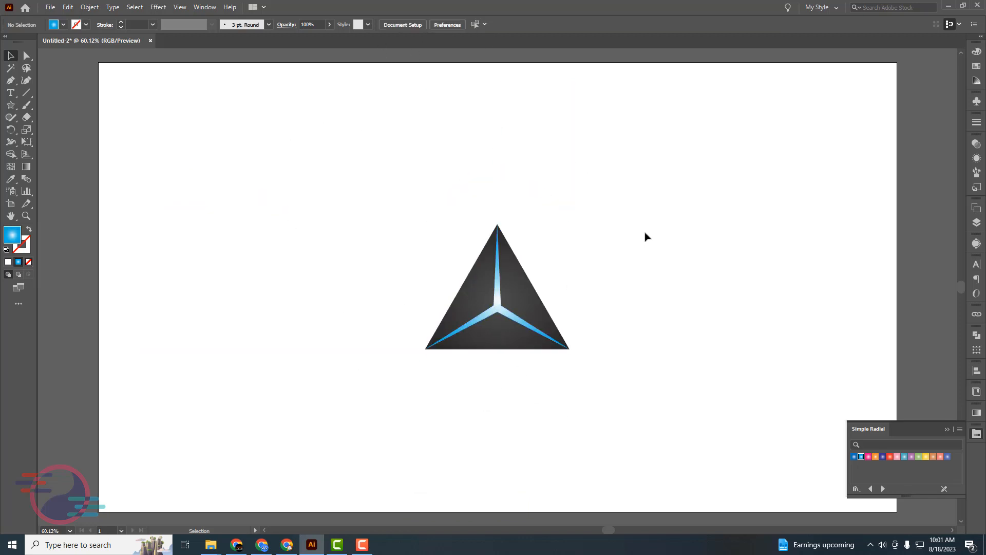
key("ctrl+plus")
key("ctrl+plus")
key("ctrl+plus")
key("ctrl+plus")
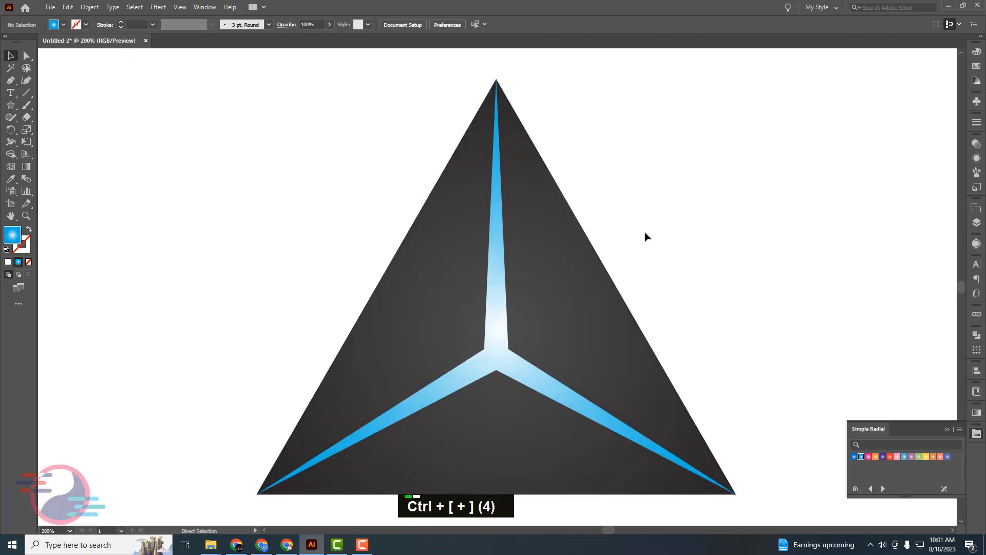
key("ctrl+minus")
key("ctrl+minus")
key("ctrl+minus")
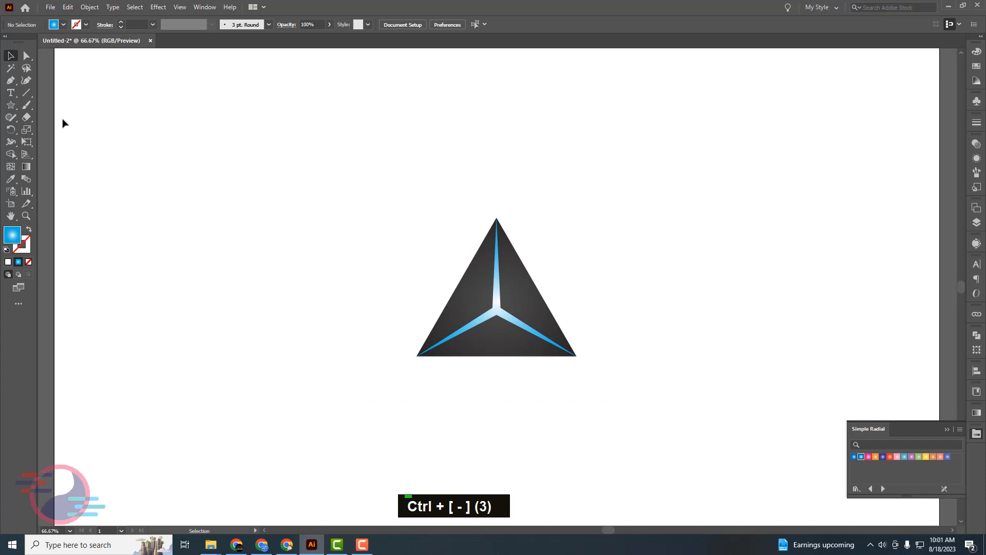
- Create a thinner three-pointed star above and left of the triangle with radius 1 of 200 px and radius 2 of 5 px
left_click_drag(14, 107, 56, 154)
left_click(251, 159)
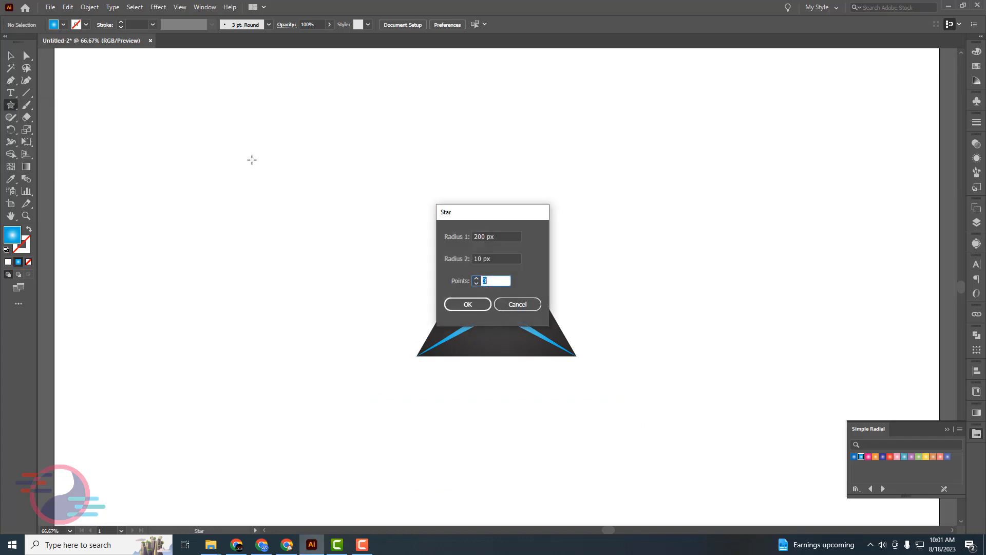
double_click(478, 258)
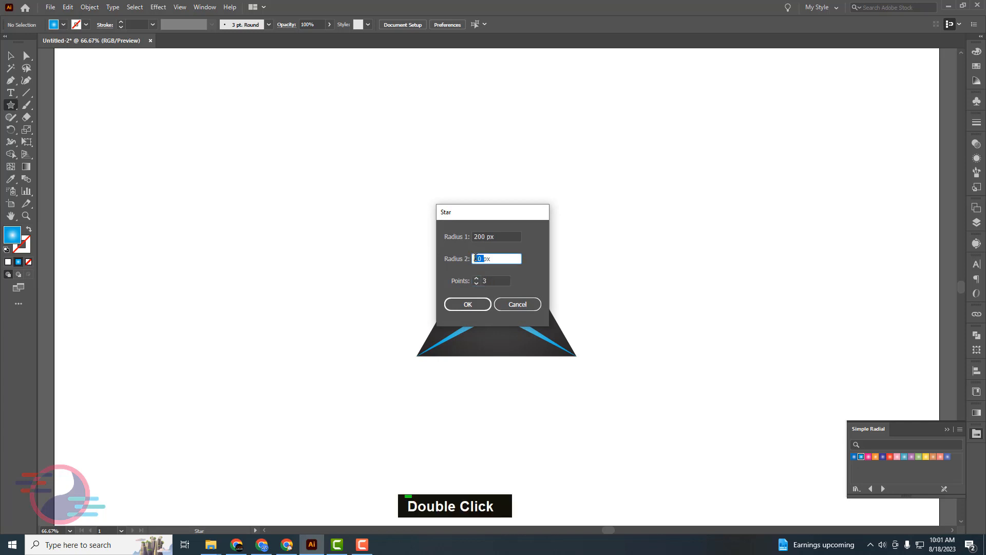
type("5")
key("Return")
- Align the thinner star to the existing blue star, centred both horizontally and vertically
left_click(10, 56)
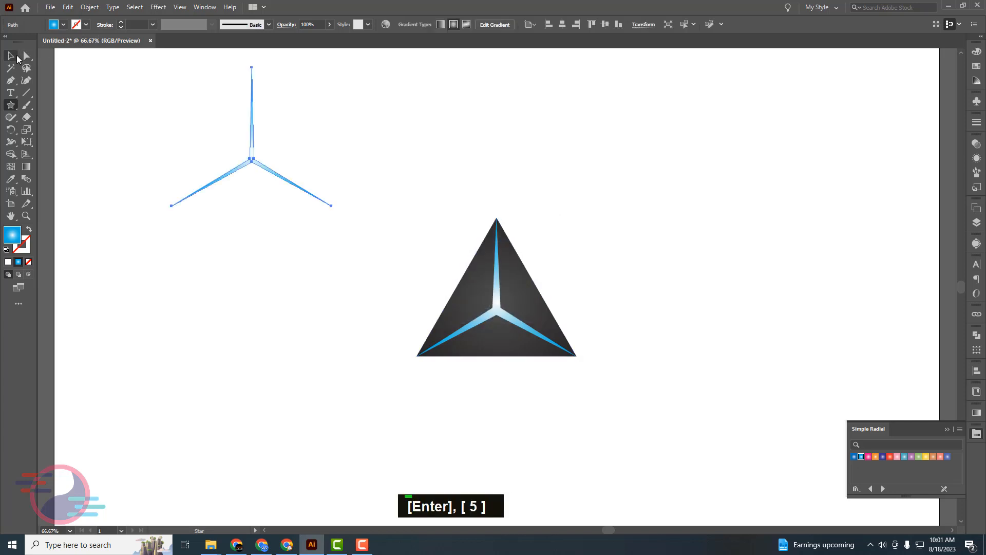
left_click(500, 254, "shift")
left_click(500, 254, "alt")
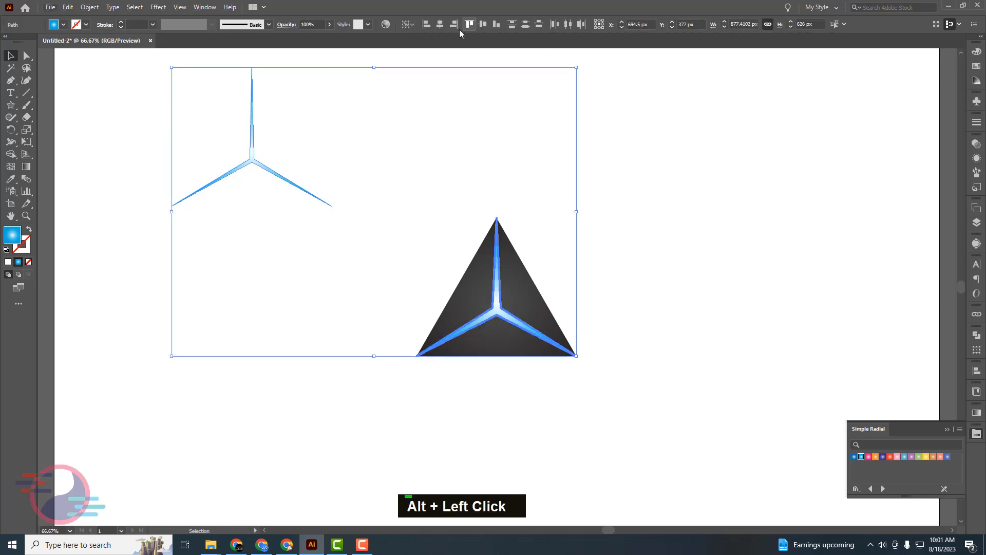
left_click(440, 24)
left_click(483, 24)
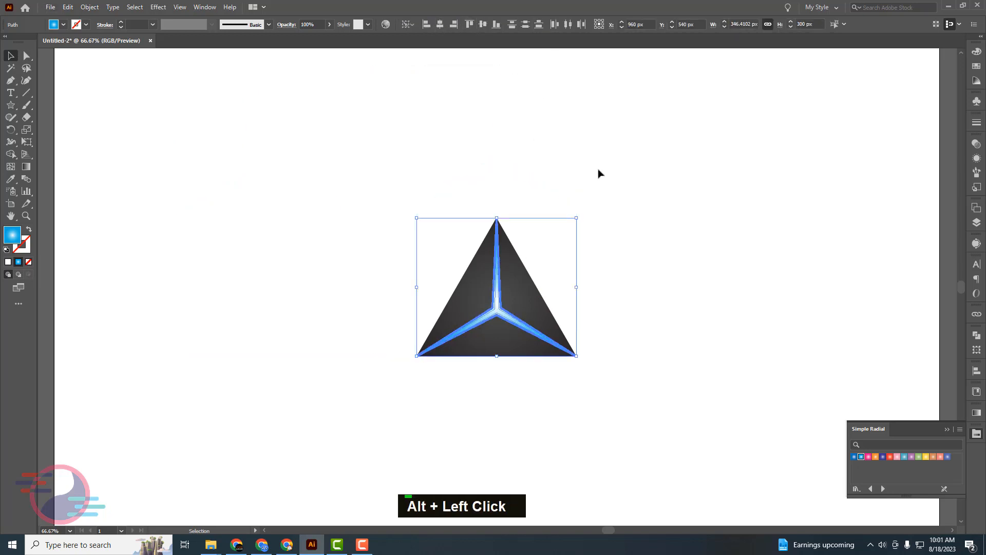
left_click(599, 171)
- Try reversing the radial gradient of the thinner inner star
key("ctrl+plus")
key("ctrl+plus")
key("ctrl+plus")
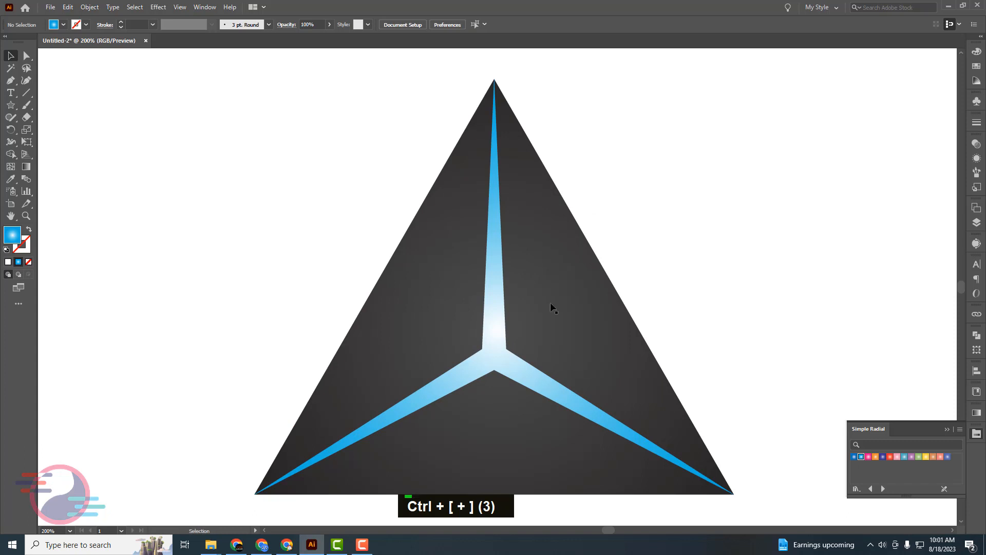
left_click(495, 319)
scroll(822, 275, "down", 1)
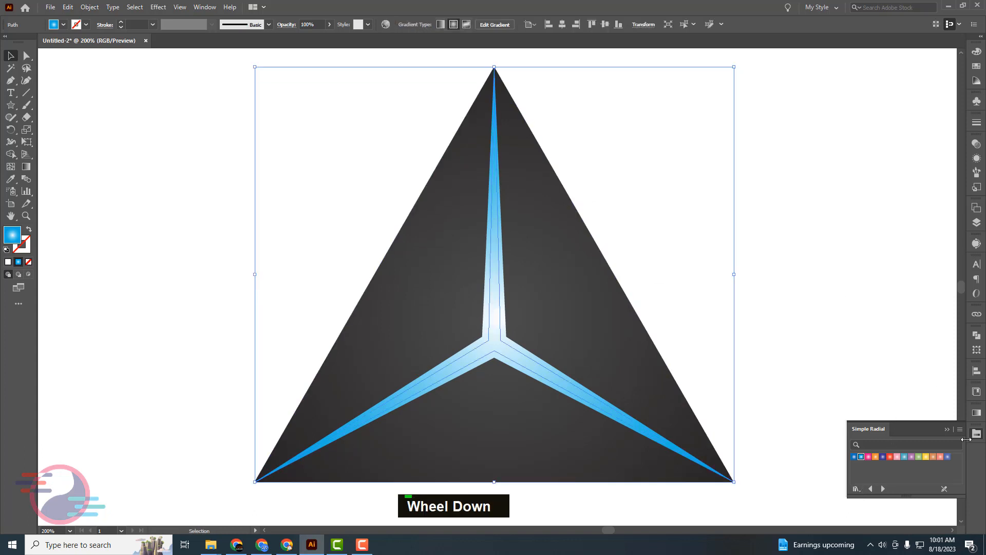
left_click(977, 413)
left_click(857, 450)
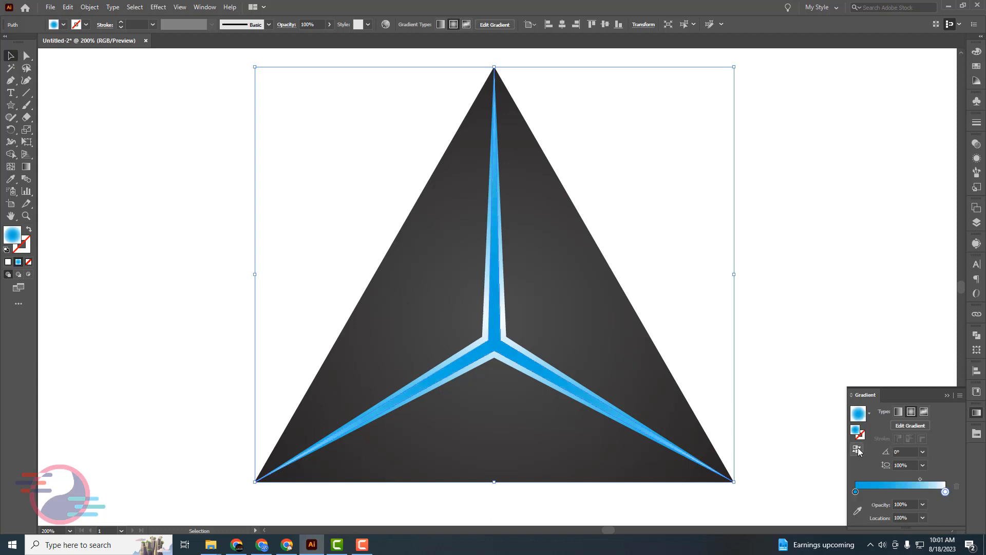
left_click(796, 290)
key("ctrl+minus")
key("ctrl+minus")
key("ctrl+minus")
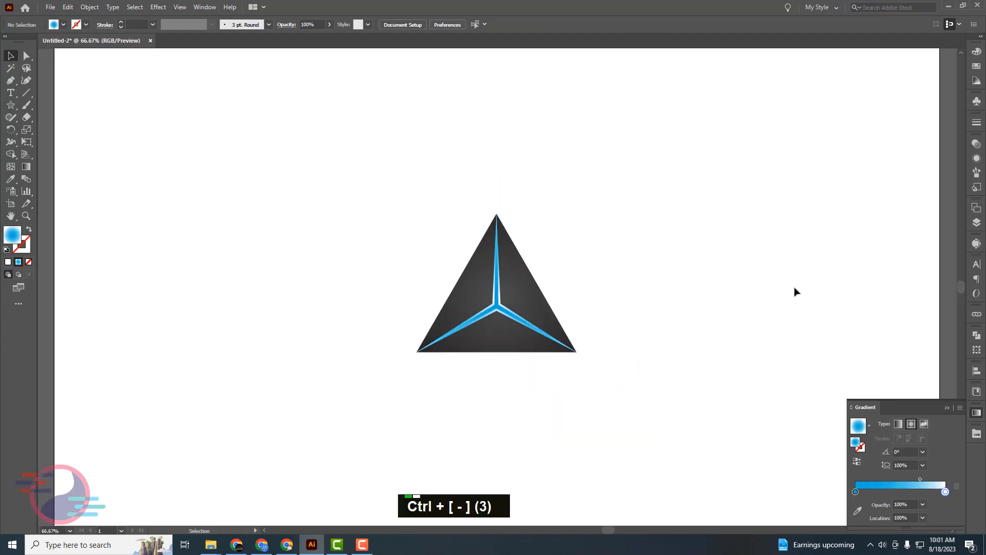
- Flip the inner star's gradient back to its original direction
key("ctrl+plus")
key("ctrl+plus")
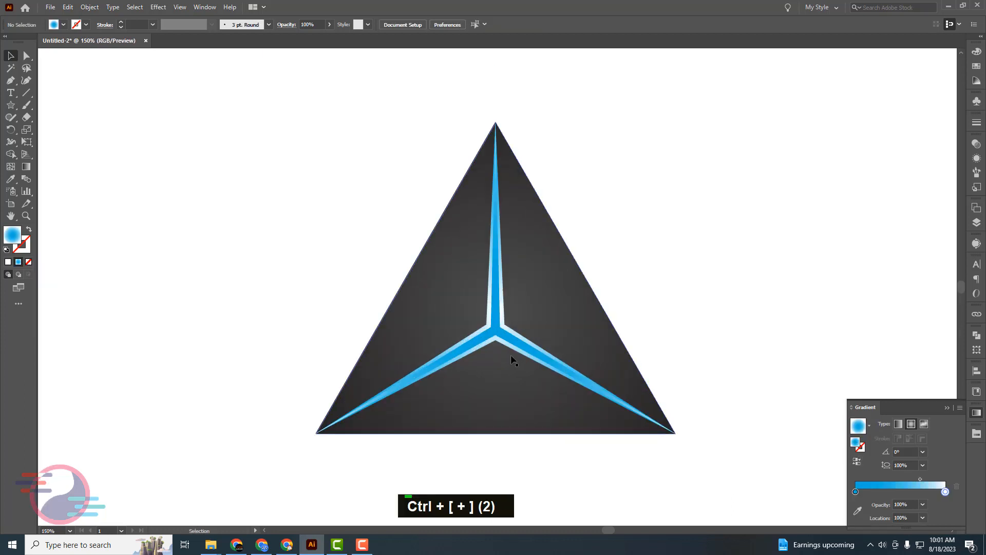
left_click(497, 333)
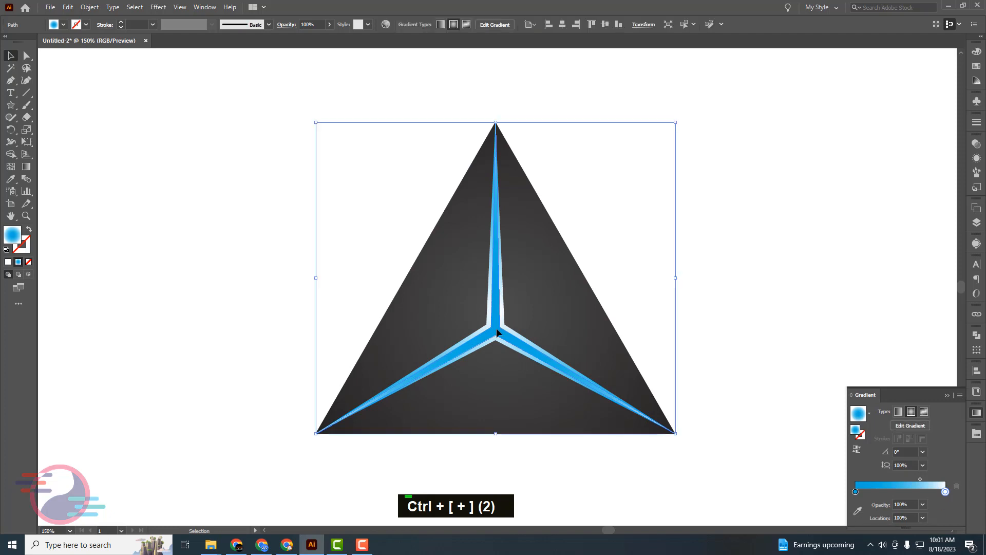
left_click(855, 450)
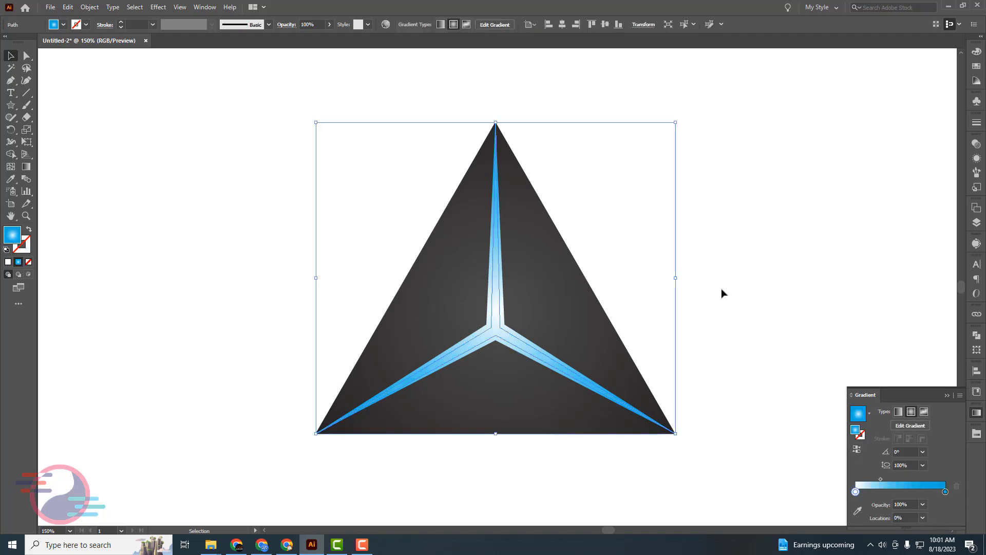
- Shrink the inner star's radial gradient with the Gradient tool and move its centre down to where the three arms meet
left_click(26, 166)
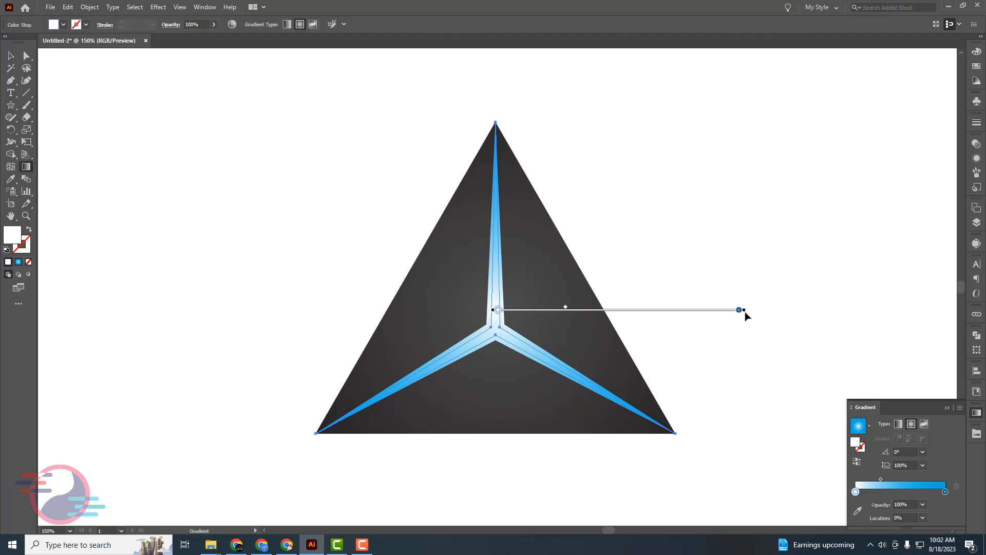
left_click_drag(745, 311, 645, 319)
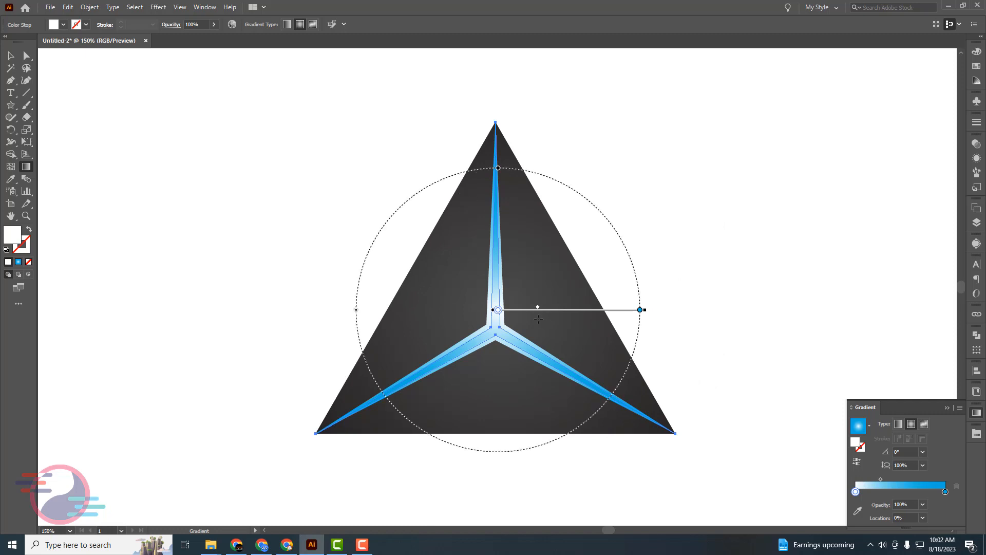
left_click_drag(532, 310, 534, 334)
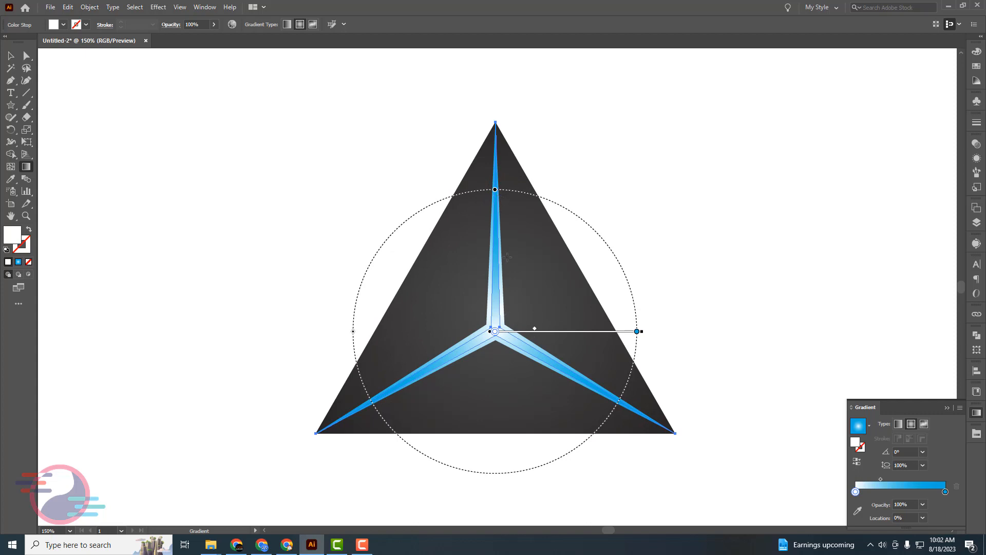
key("v")
left_click(733, 262)
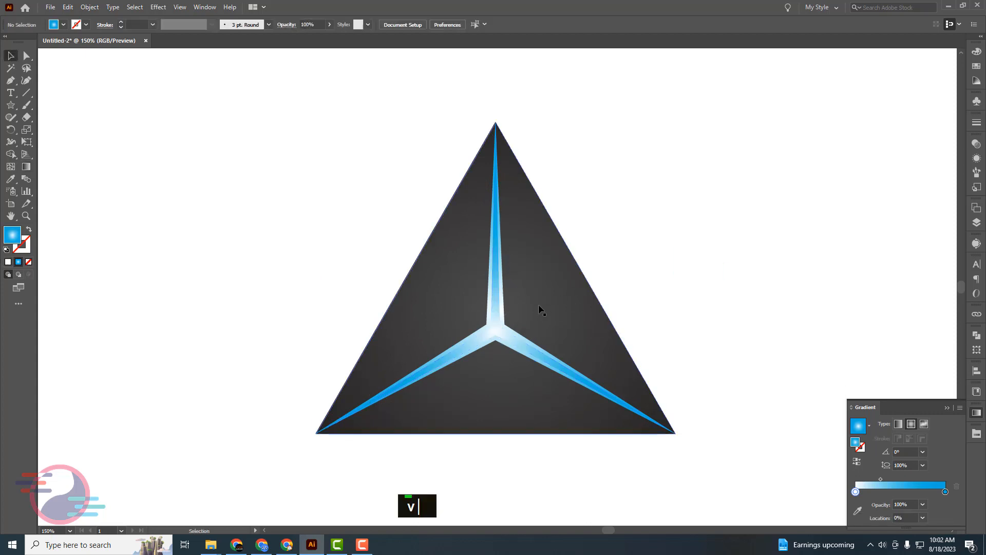
- Move the centre of the wider outer star's radial gradient slightly down towards the junction of its arms
left_click(504, 319)
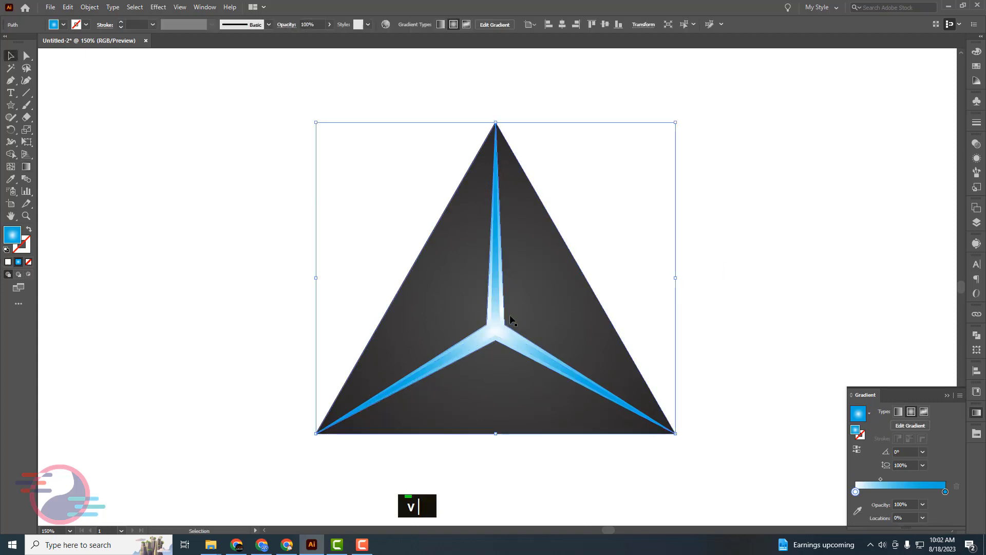
left_click(26, 166)
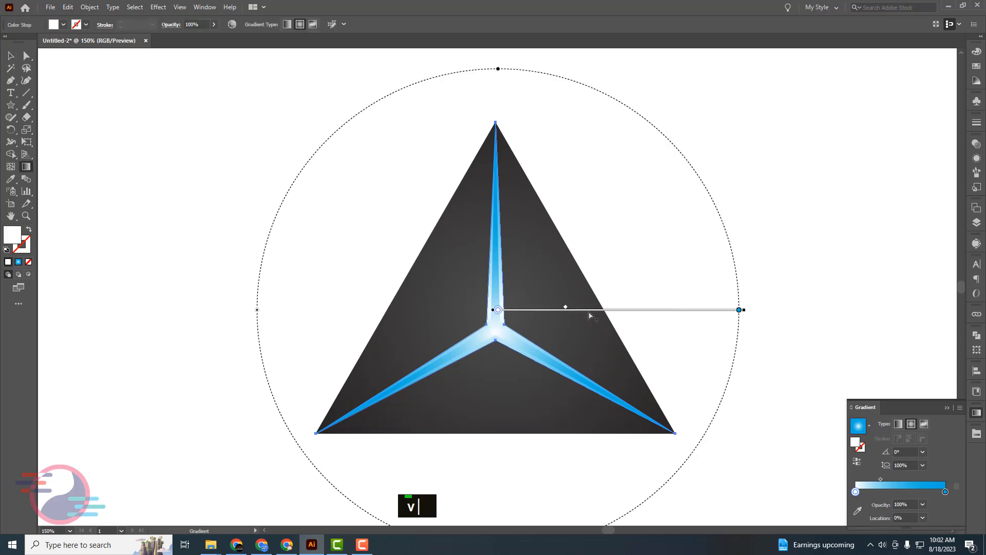
left_click_drag(588, 311, 586, 327)
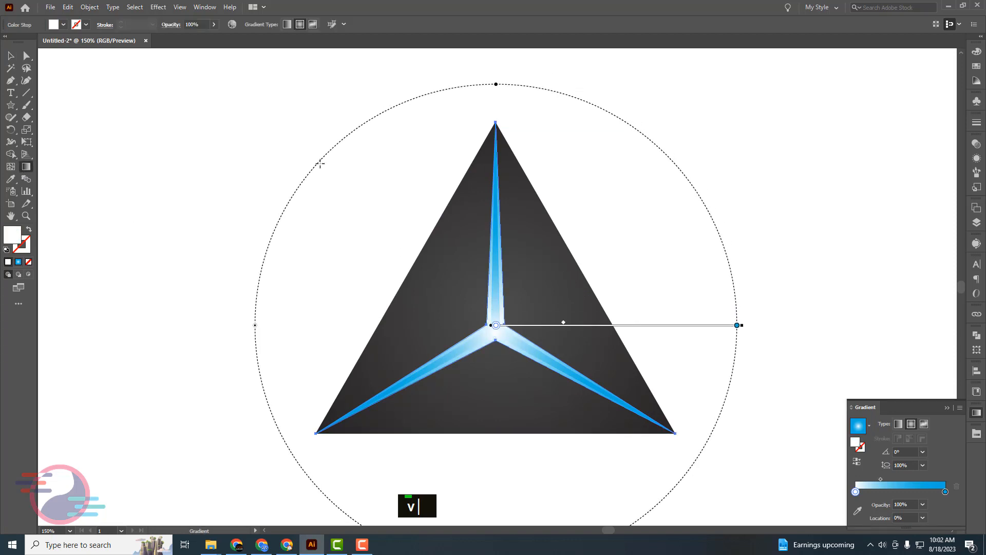
left_click(10, 55)
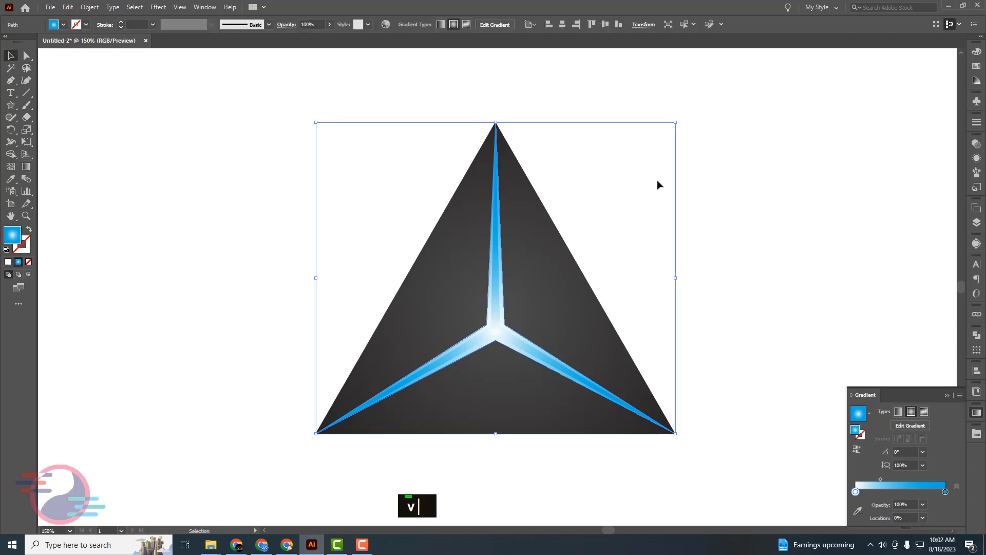
left_click(762, 191)
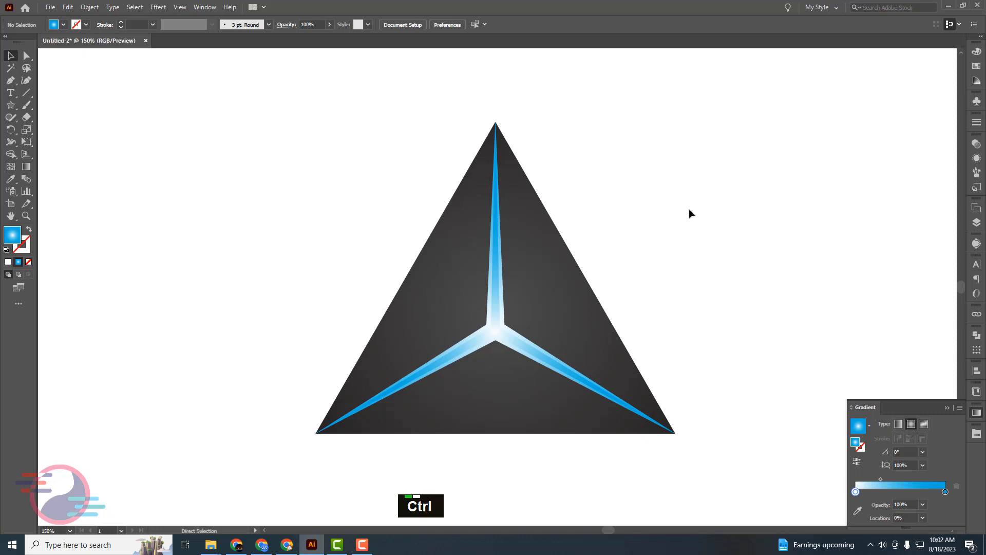
- Try the outer star's gradient in the reversed direction and return it to the original one
key("ctrl+plus")
key("ctrl+plus")
key("ctrl+plus")
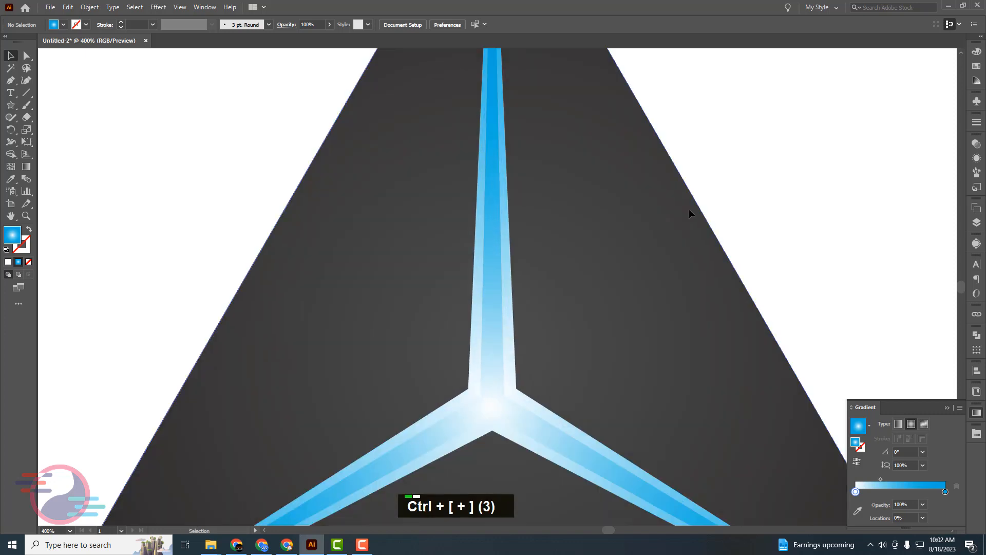
left_click(489, 328)
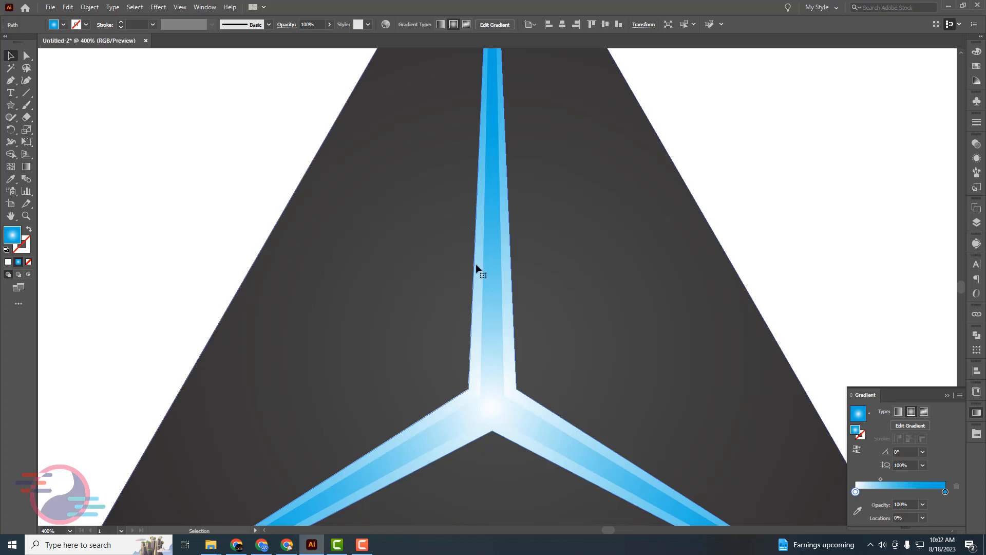
left_click(806, 214)
left_click(513, 303)
left_click(857, 450)
left_click(857, 450)
left_click(857, 450)
left_click(856, 450)
- Try lowering the outer star's opacity to 69% and return it to 100%
left_click(329, 24)
left_click(315, 38)
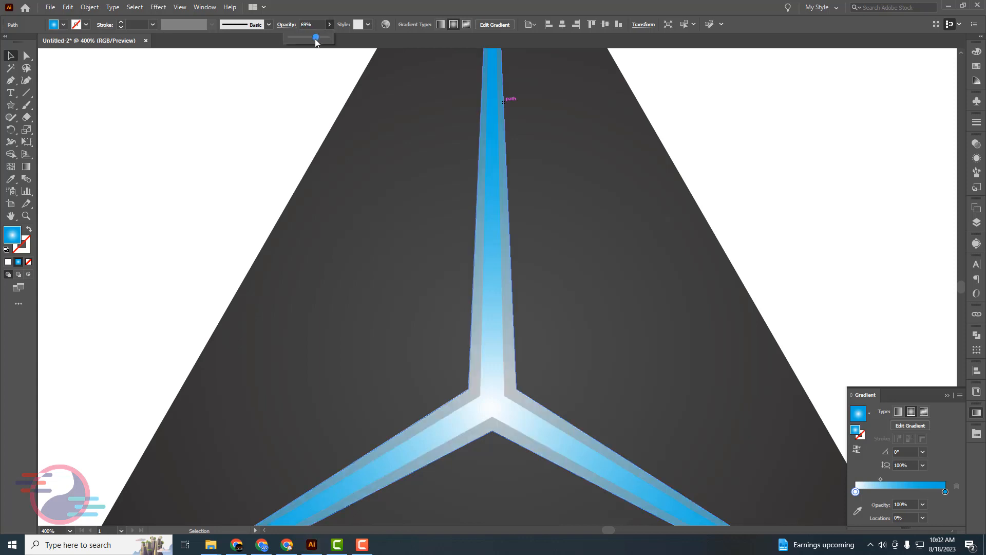
left_click(709, 183)
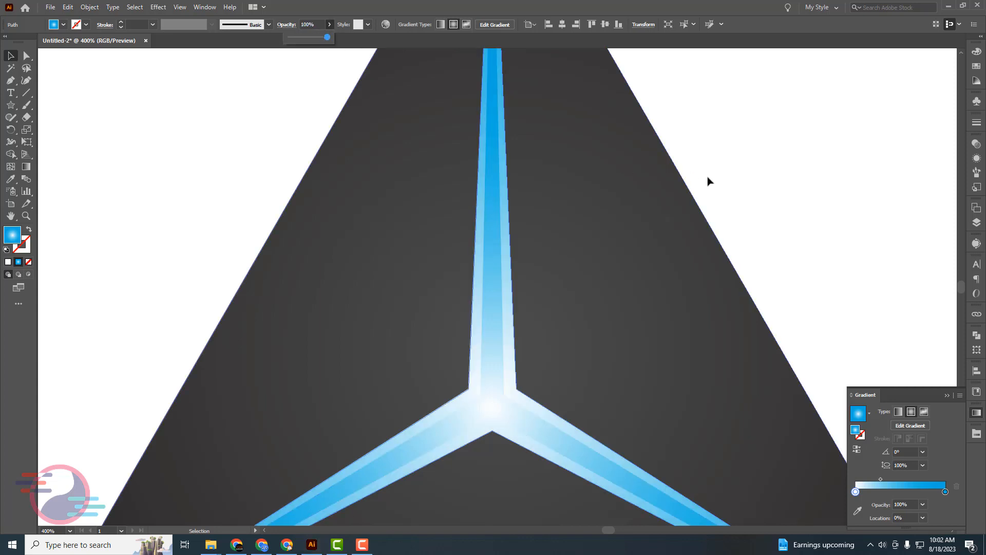
key("ctrl+minus")
key("ctrl+minus")
key("ctrl+minus")
key("ctrl+minus")
key("ctrl+minus")
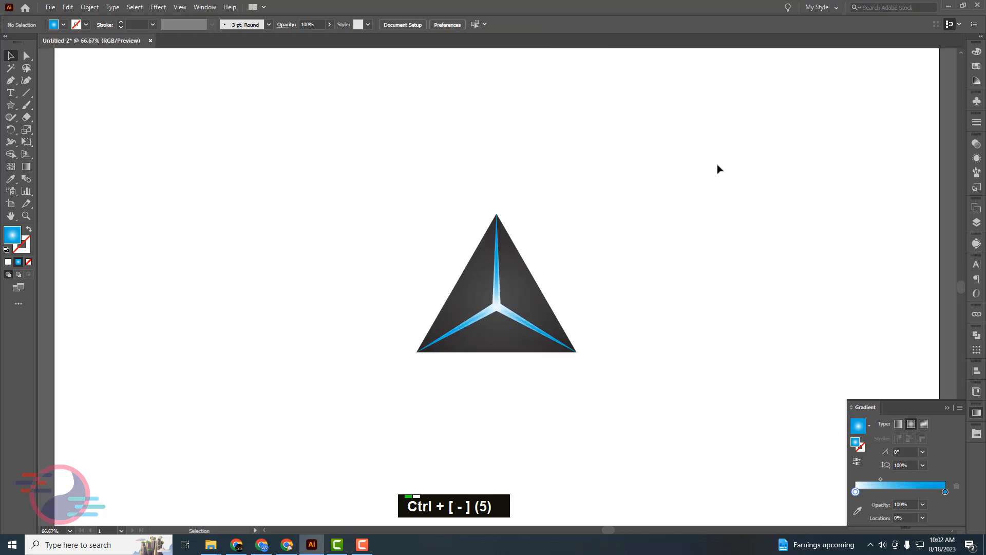
- Shift the midpoint of the inner star's gradient slightly closer to its white centre with the Gradient tool
key("ctrl")
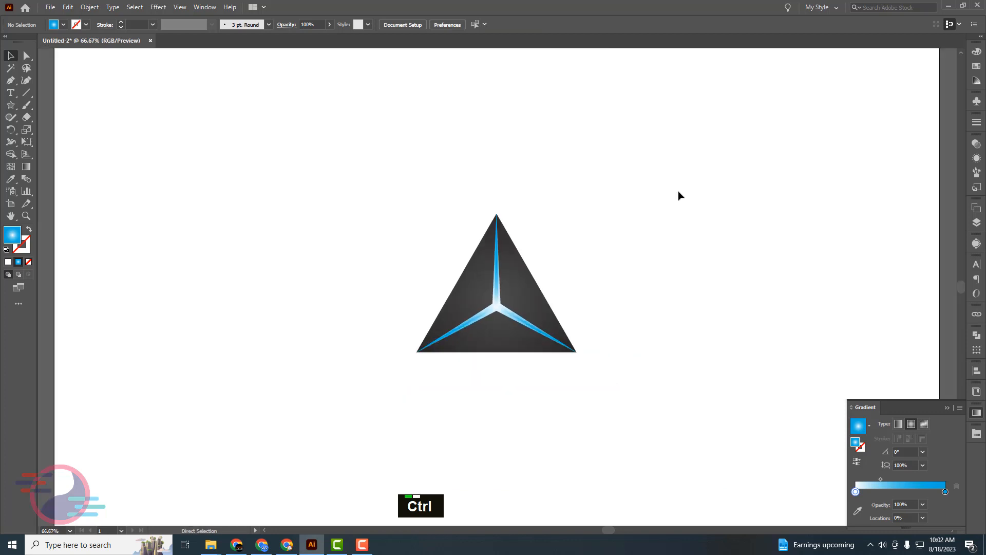
key("ctrl+plus")
key("ctrl+plus")
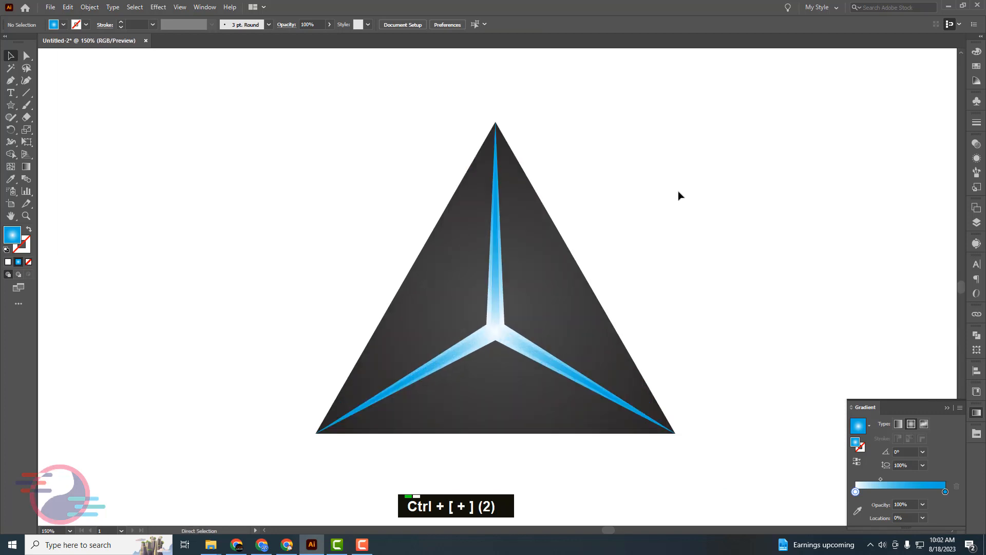
left_click(483, 321)
left_click(26, 166)
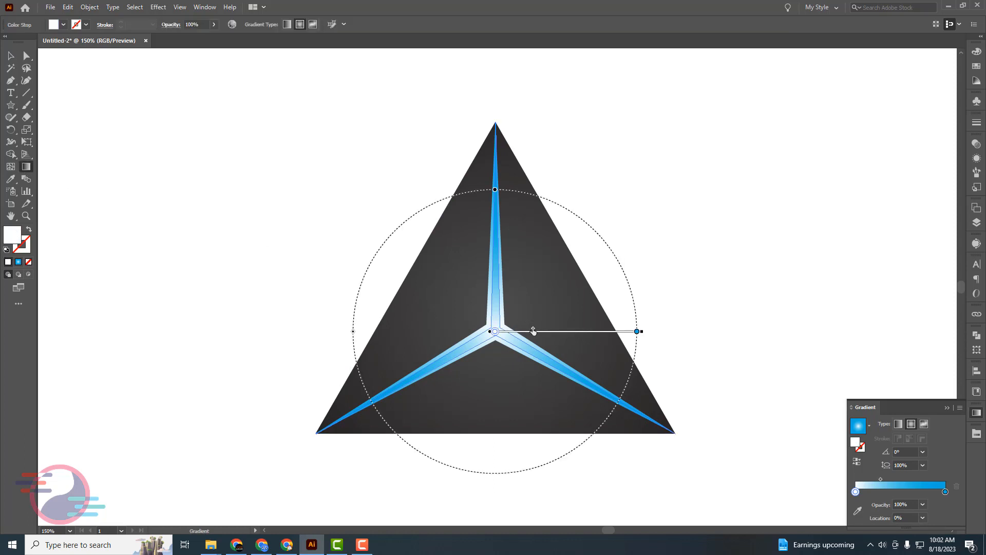
left_click_drag(530, 331, 524, 330)
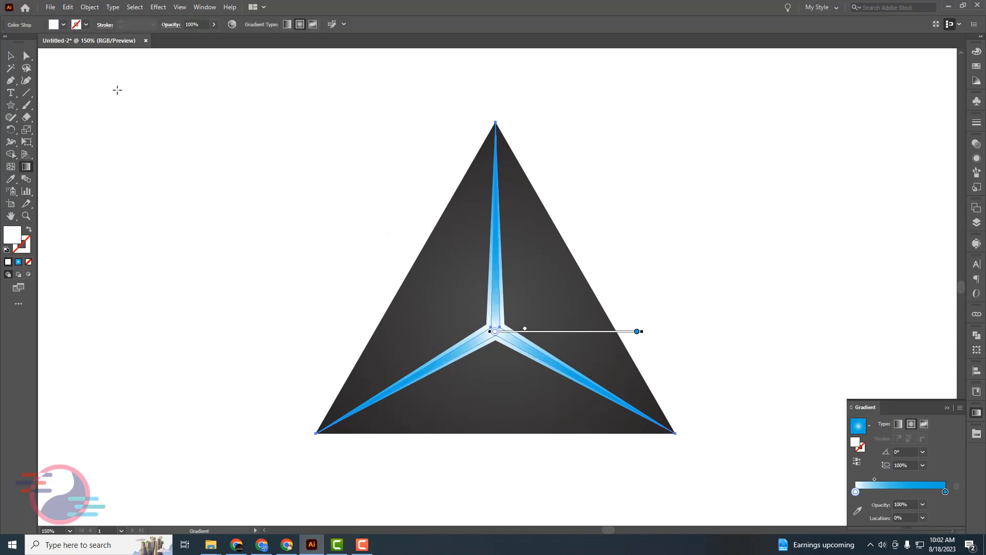
left_click(10, 55)
left_click(643, 184)
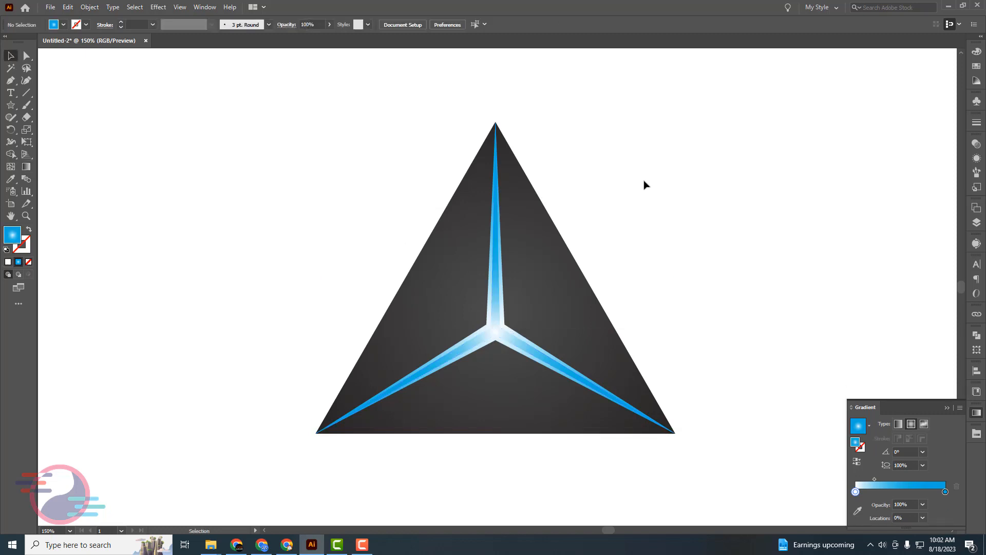
- Group the triangle with both stars and place a copy of the group directly to its right, touching at the base corner
key("ctrl+minus")
key("ctrl+minus")
left_click_drag(651, 215, 366, 374)
right_click(433, 299)
left_click(465, 371)
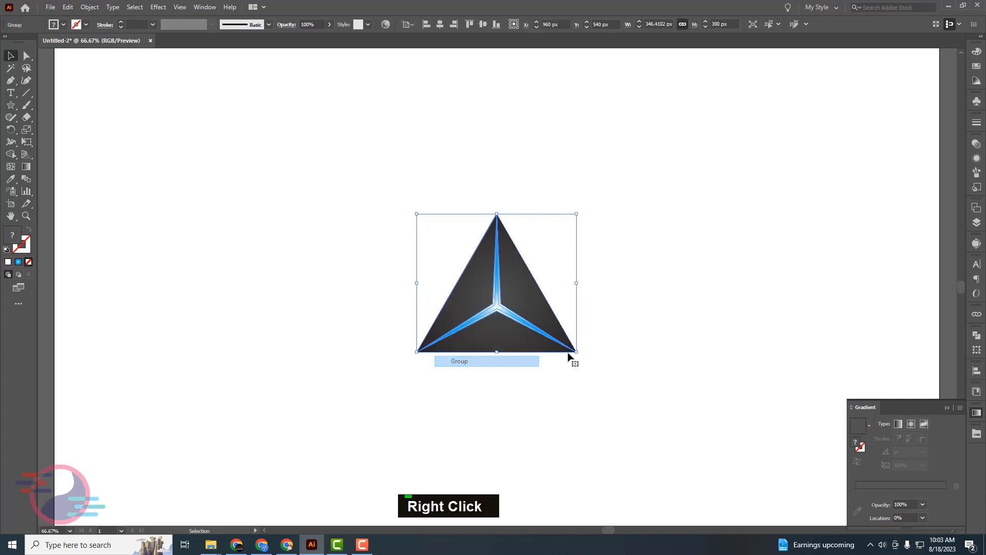
left_click(568, 356)
left_click_drag(518, 310, 678, 300)
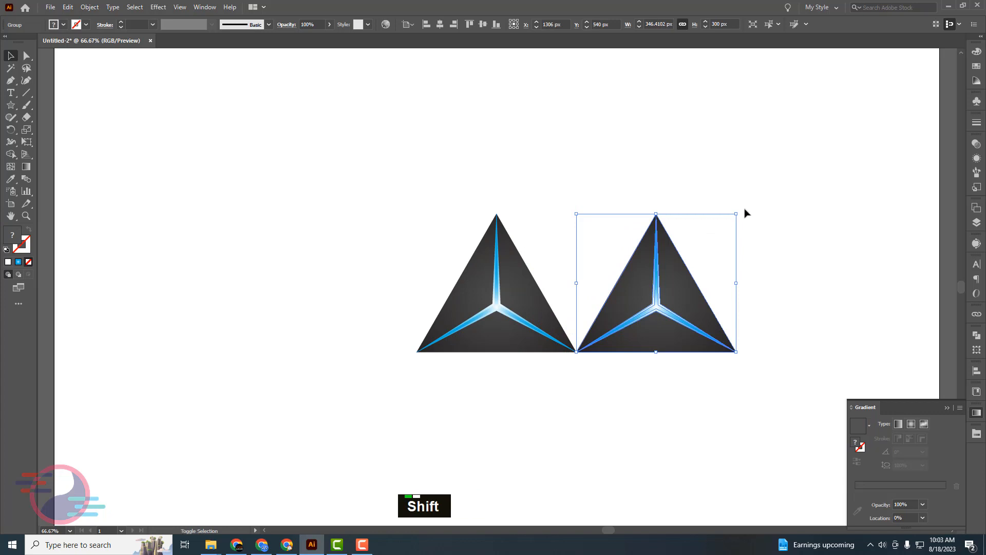
- Rotate the copied triangle group 180° and fit it against the first triangle's slanted side to form a parallelogram
left_click(693, 199, "shift")
left_click_drag(631, 195, 631, 196)
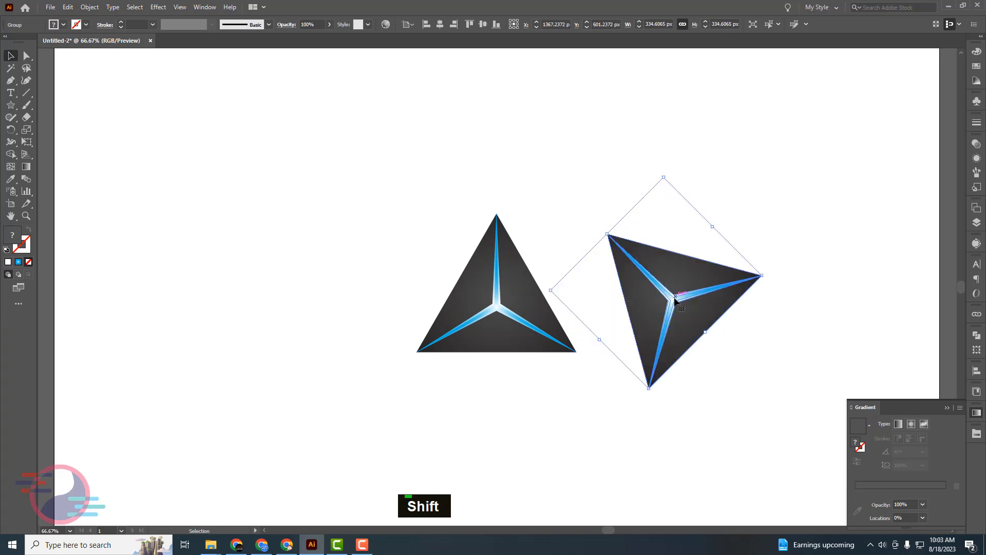
left_click_drag(655, 290, 600, 264)
left_click_drag(595, 137, 541, 316)
left_click_drag(603, 219, 593, 253)
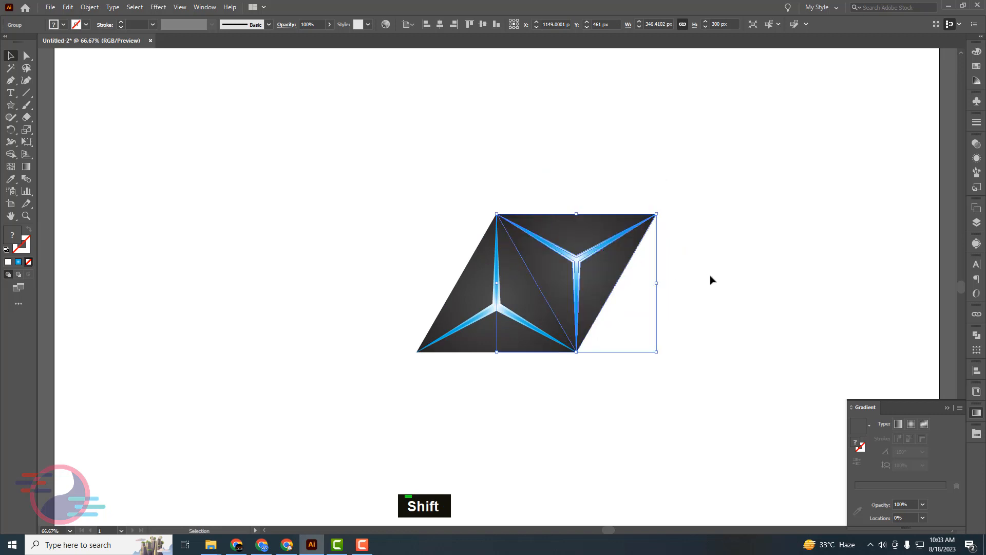
left_click(712, 277)
- Examine the seam and the touching corners of the two joined triangles up close
key("ctrl+plus")
key("ctrl+plus")
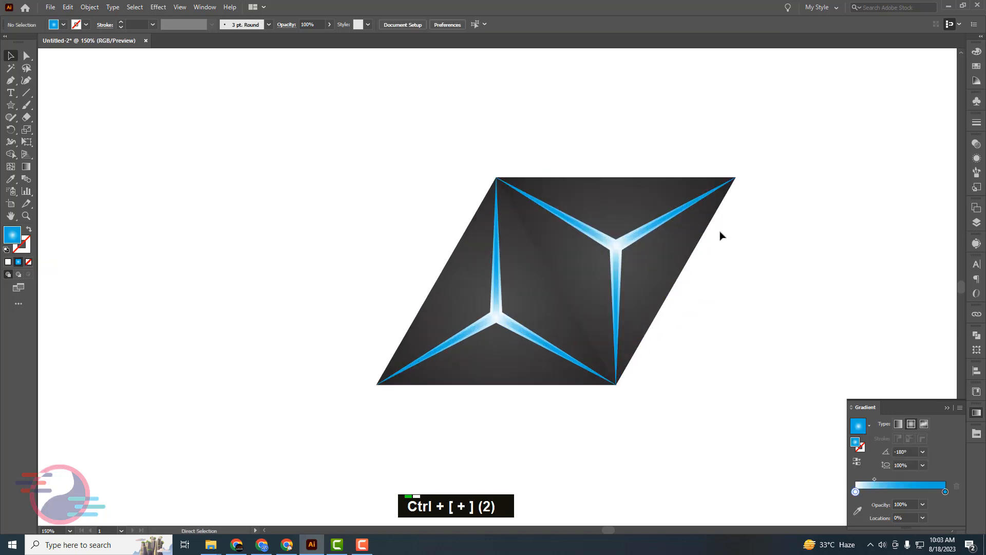
key("ctrl+plus")
key("space")
left_click_drag(676, 218, 452, 292)
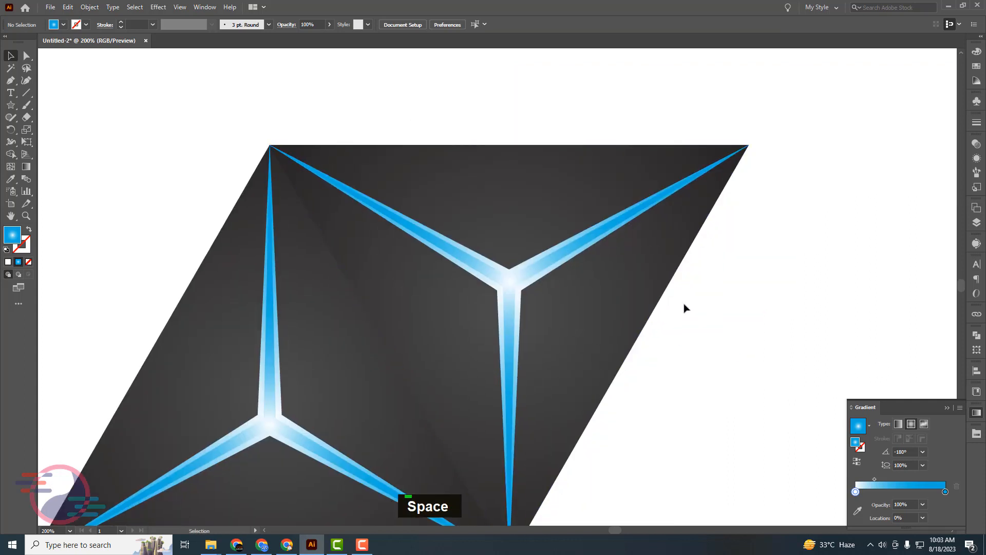
scroll(683, 307, "down", 1)
scroll(683, 307, "down", 1)
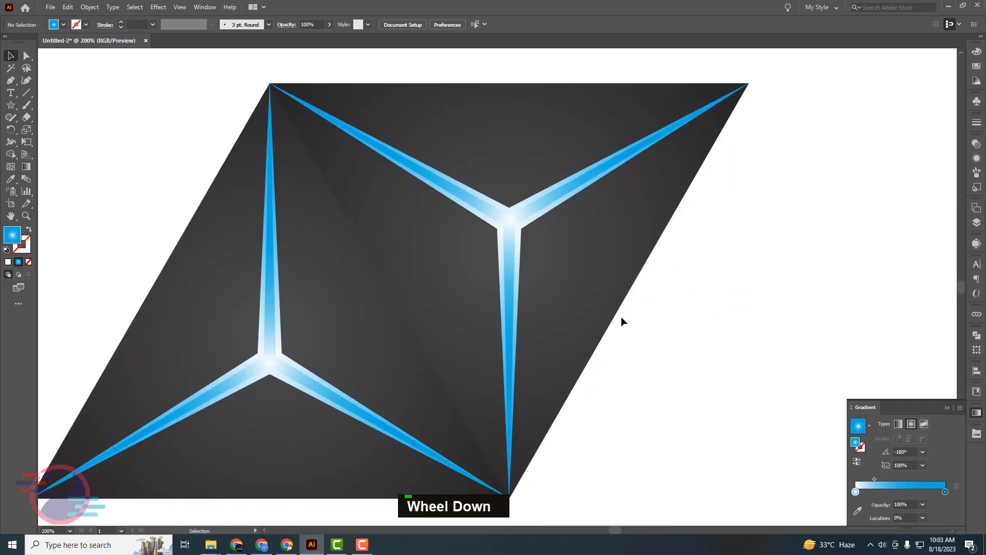
key("ctrl+minus")
key("ctrl+minus")
key("ctrl+minus")
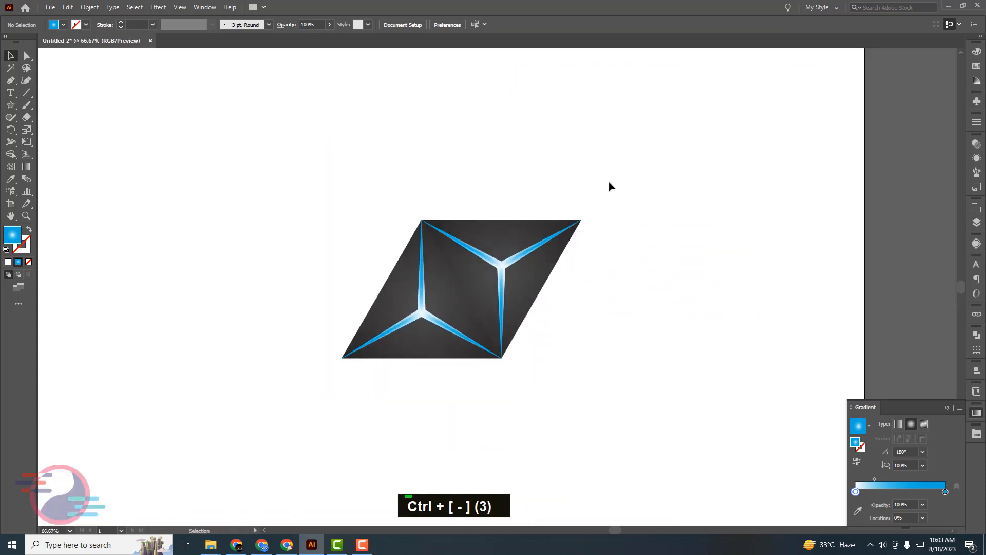
- Select both triangle groups and show the document's swatches
left_click_drag(611, 185, 321, 337)
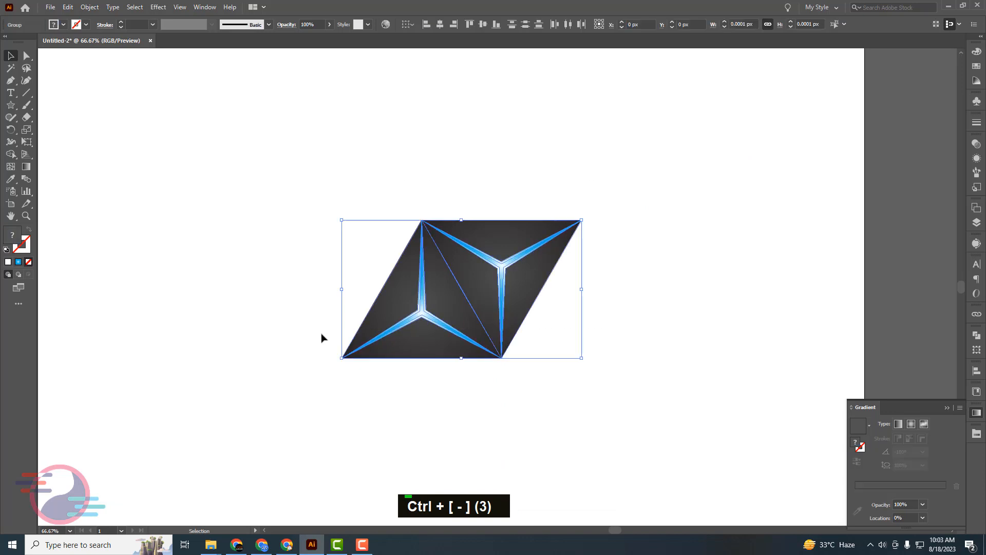
left_click(976, 66)
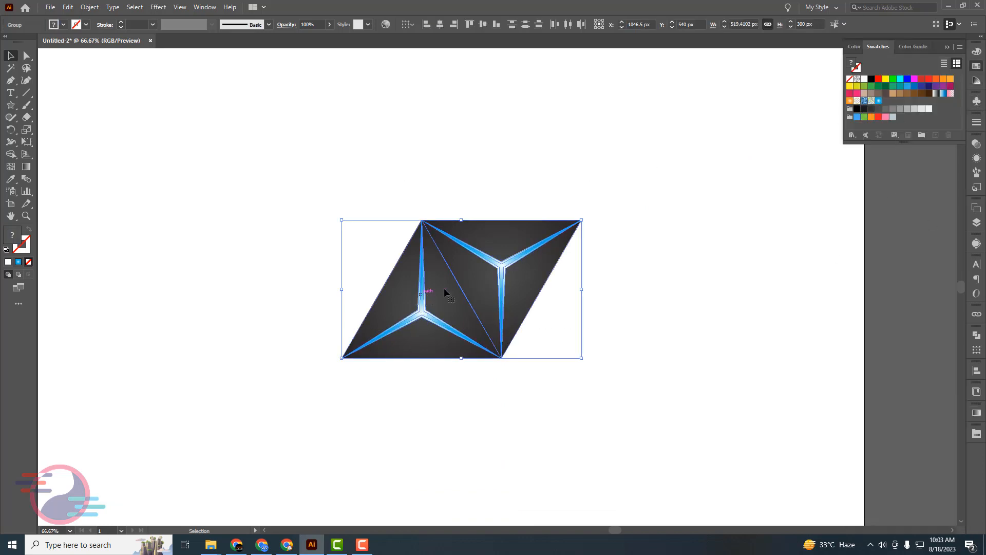
left_click_drag(479, 276, 576, 268)
key("ctrl+z")
key("ctrl+z")
key("ctrl+z")
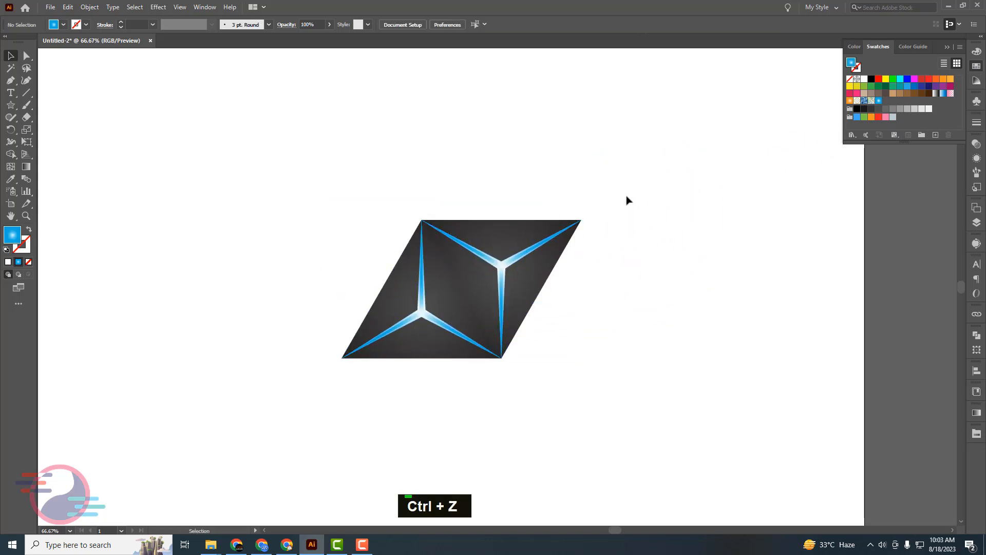
key("ctrl+z")
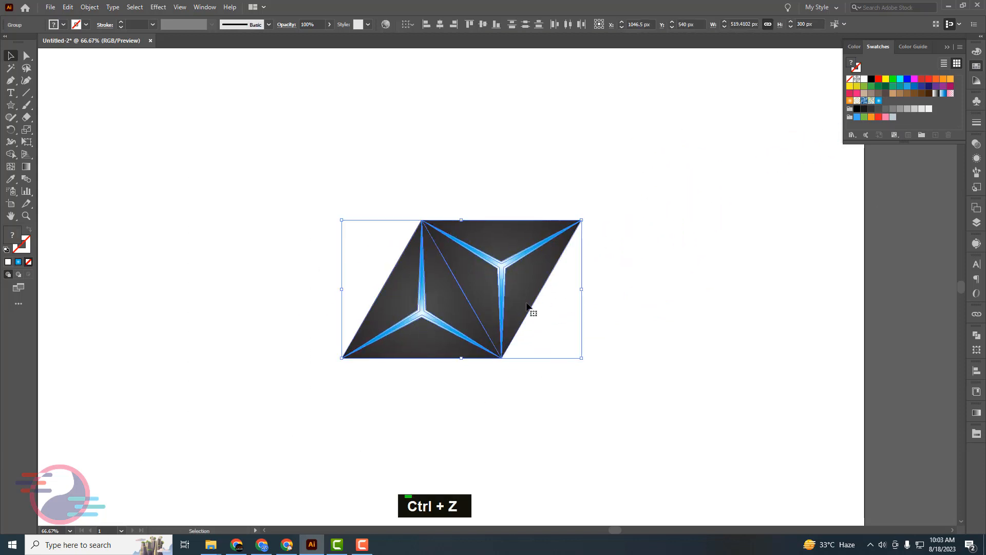
- Save the selected parallelogram as a new pattern swatch and move the artwork above the artboard
left_click_drag(522, 289, 885, 100)
left_click(667, 277)
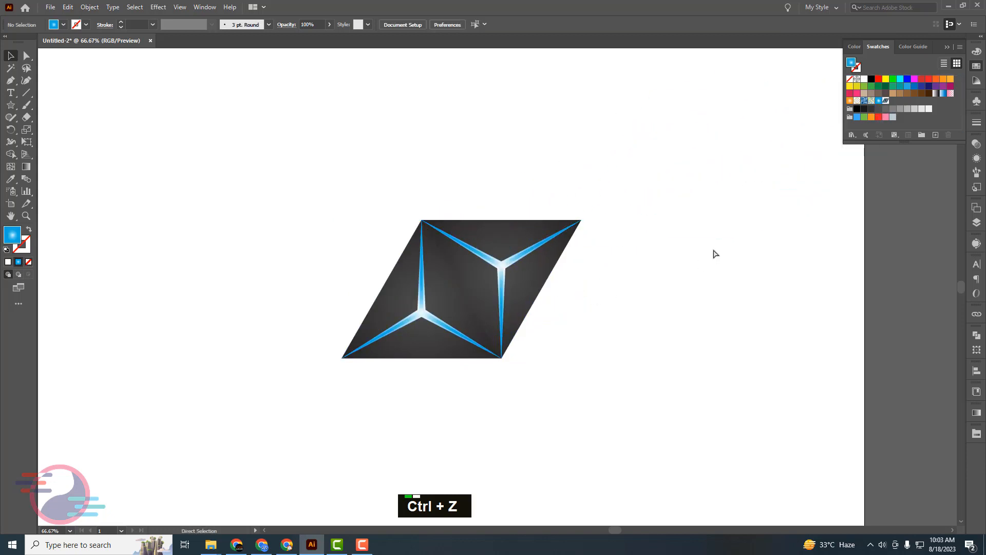
key("ctrl+minus")
key("ctrl+minus")
left_click_drag(488, 256, 491, 55)
left_click(497, 236)
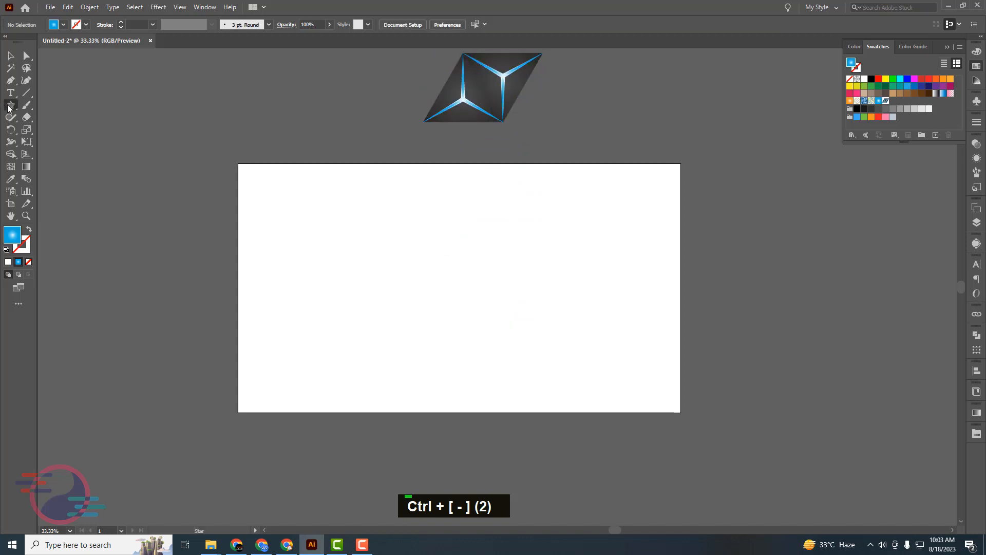
- Create a 1920 × 1080 px rectangle and centre it on the artboard horizontally and vertically
left_click_drag(7, 105, 56, 104)
left_click(551, 329)
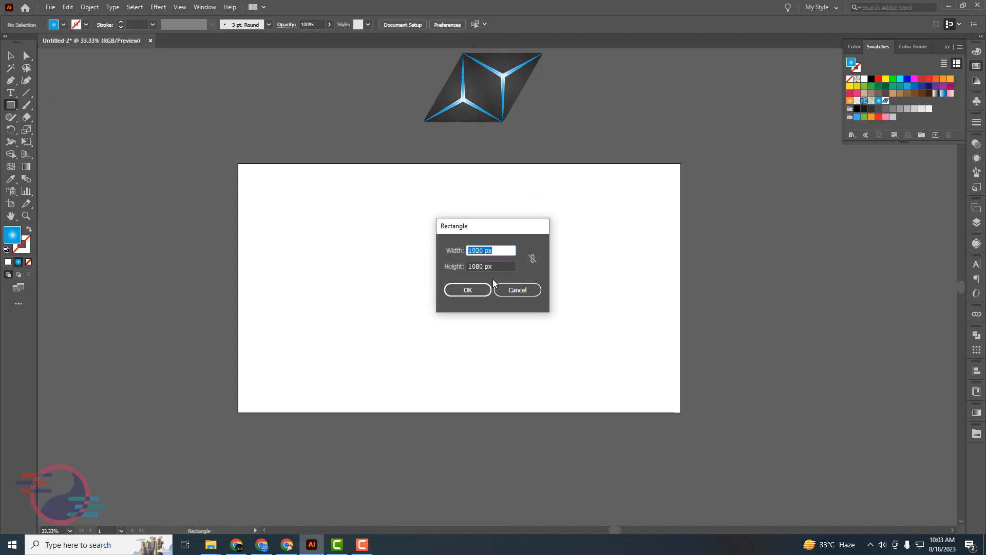
left_click(469, 291)
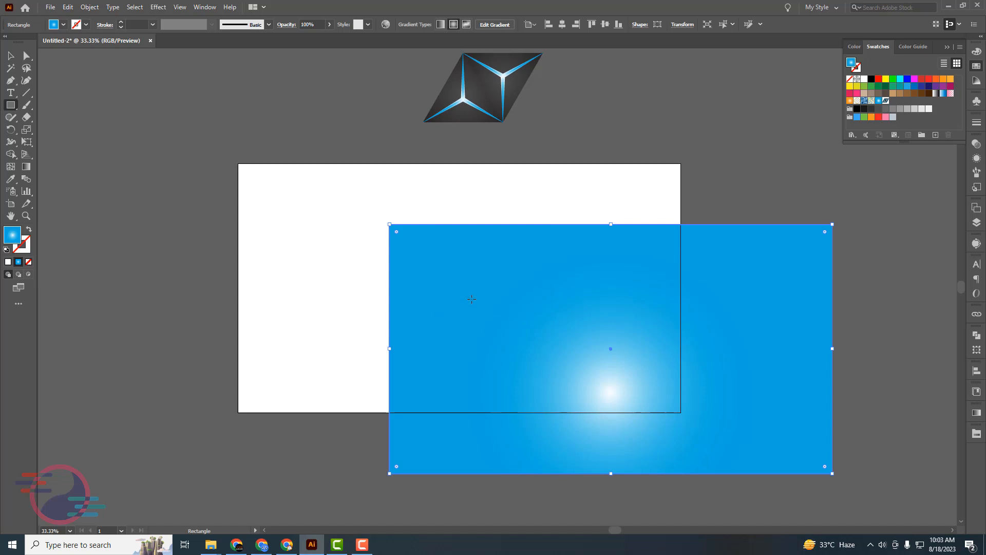
key("v")
left_click(562, 24)
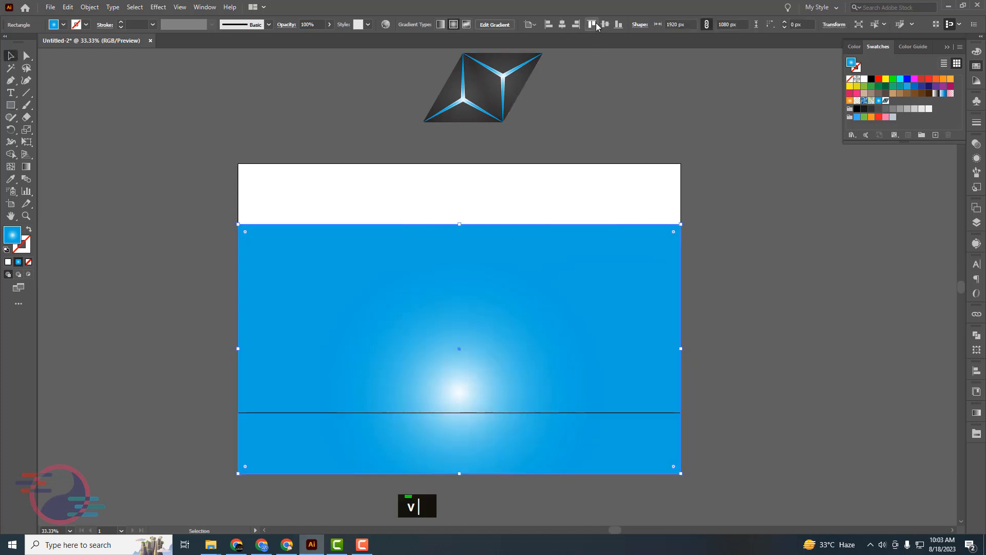
left_click(605, 25)
left_click(702, 180)
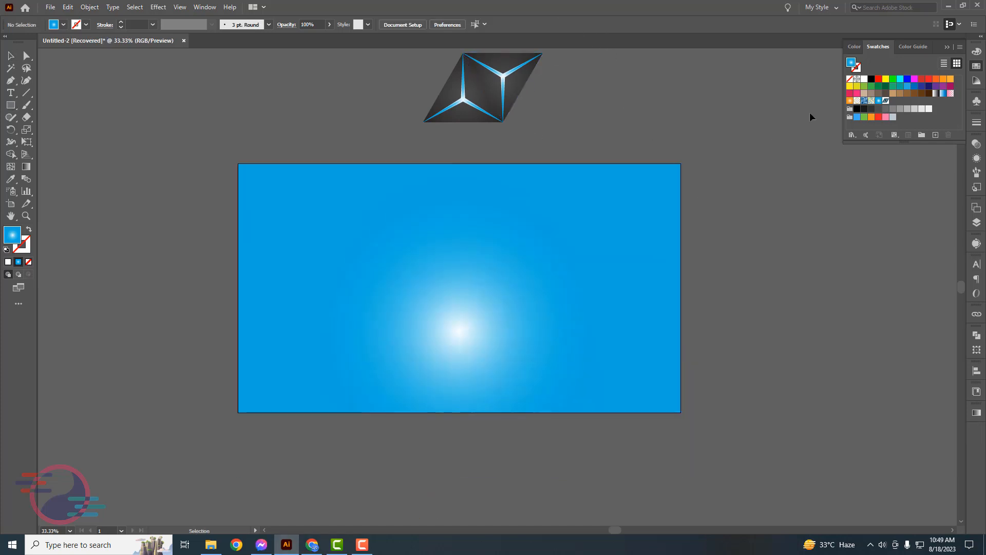
- Open the new parallelogram pattern swatch for editing and set its tile type to Brick by Row
double_click(884, 102)
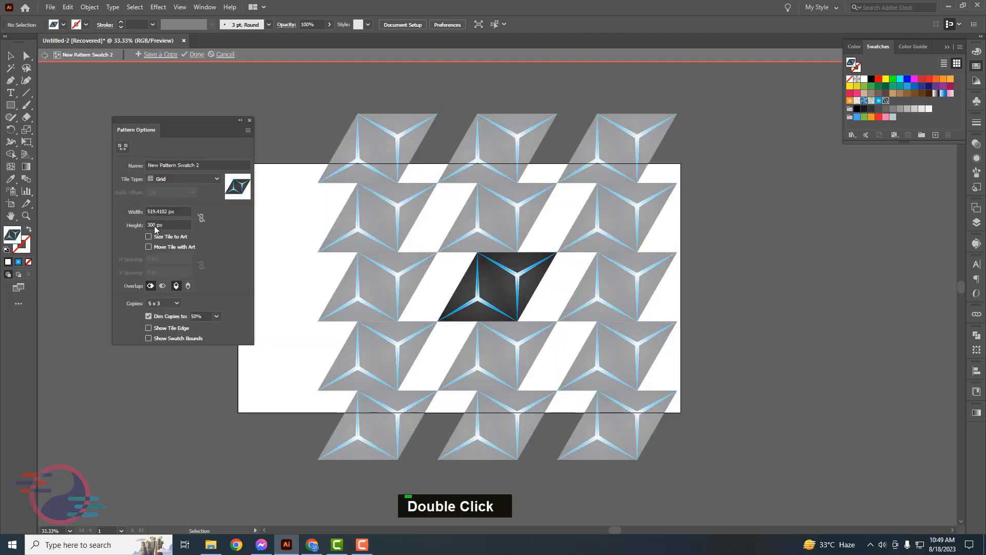
left_click(172, 179)
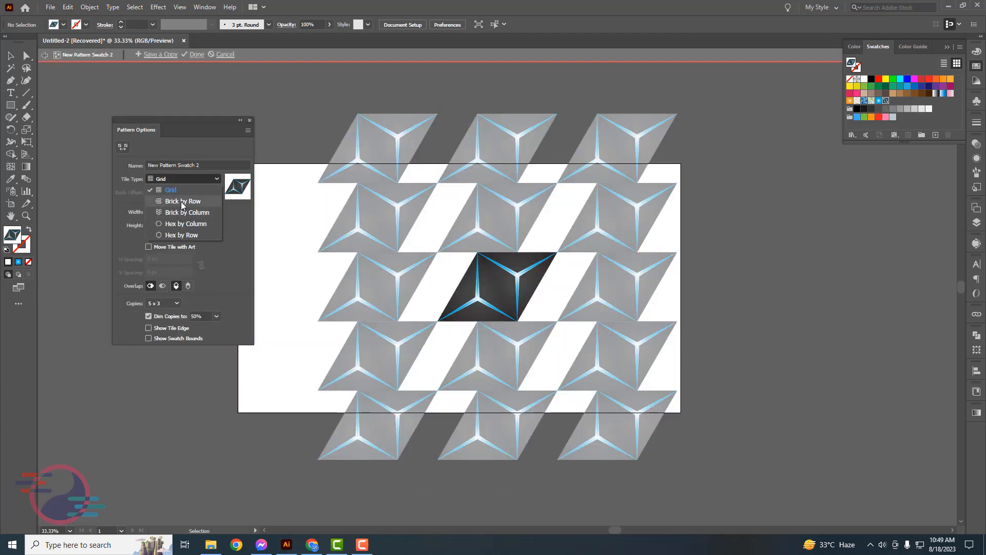
left_click(181, 201)
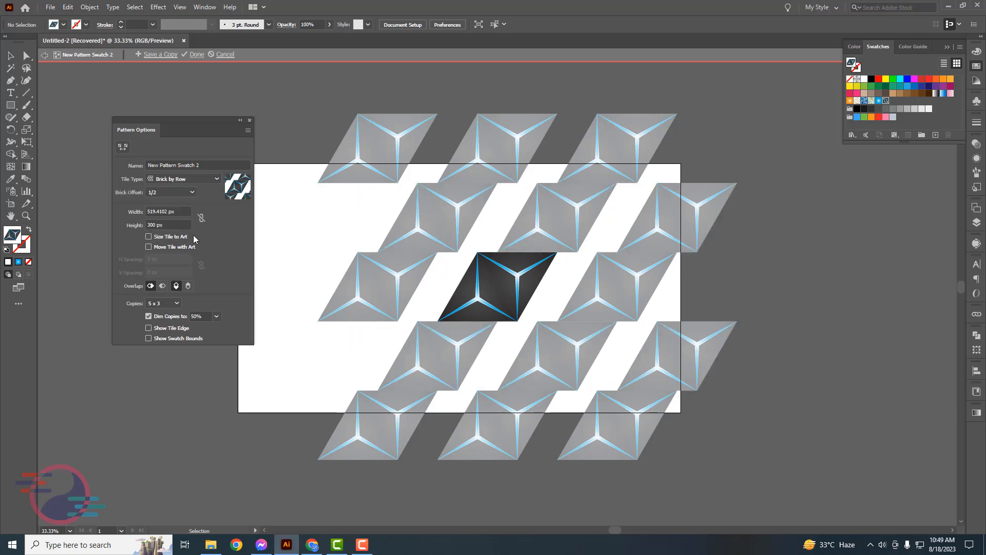
- Set the pattern tile to 345 px wide and 299 px high, closing the gaps, and finish editing the pattern
left_click(171, 212)
scroll(171, 211, "down", 10)
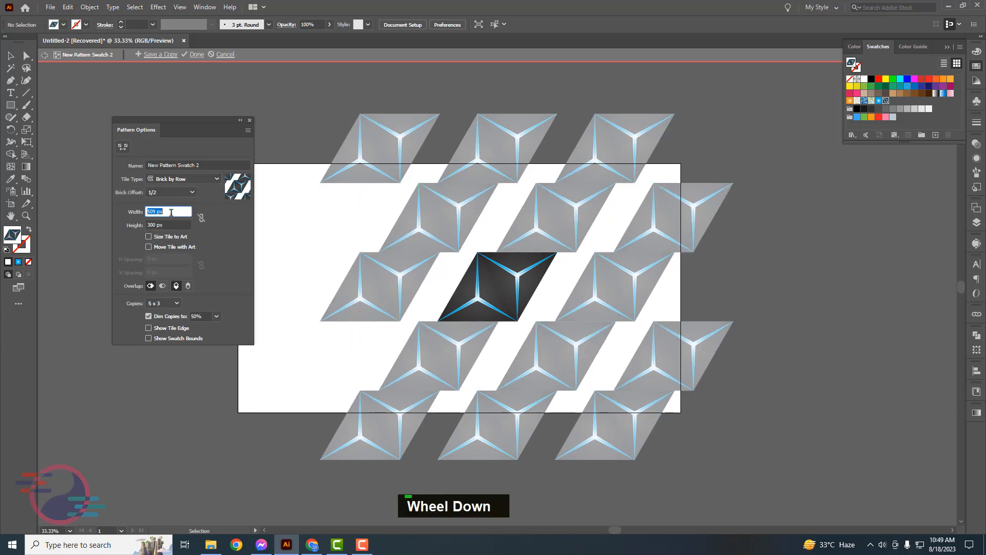
scroll(171, 211, "down", 20)
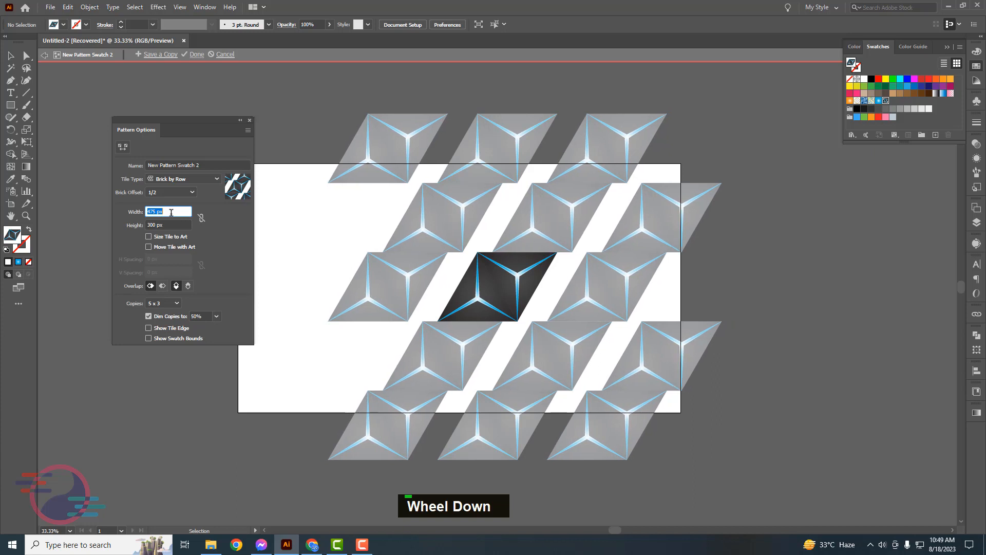
scroll(171, 212, "down", 20)
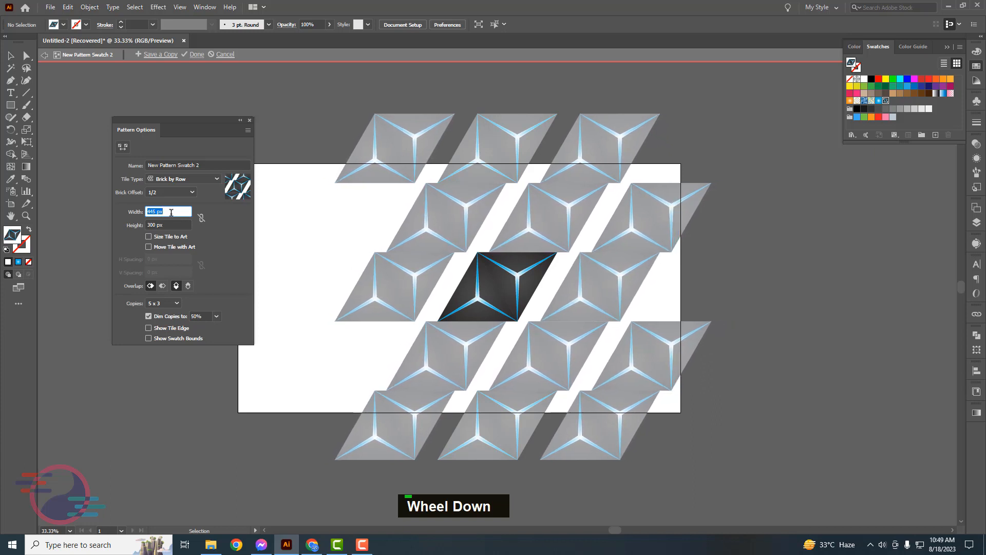
scroll(171, 212, "down", 20)
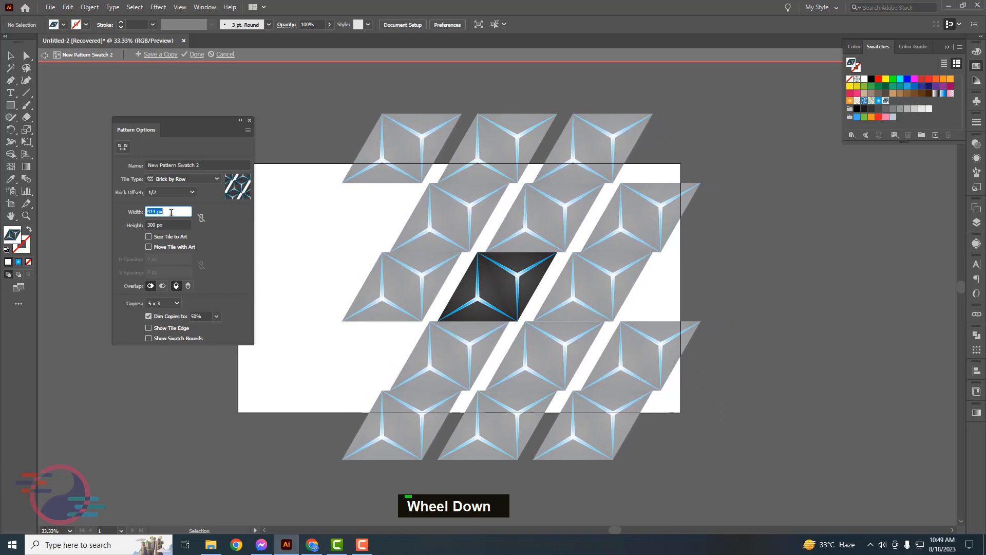
scroll(172, 212, "down", 20)
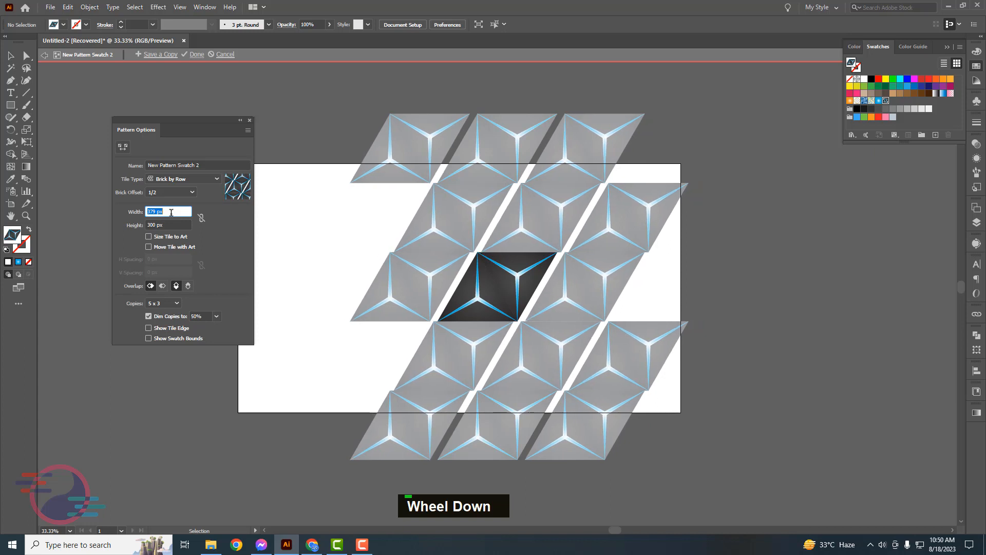
scroll(171, 212, "down", 20)
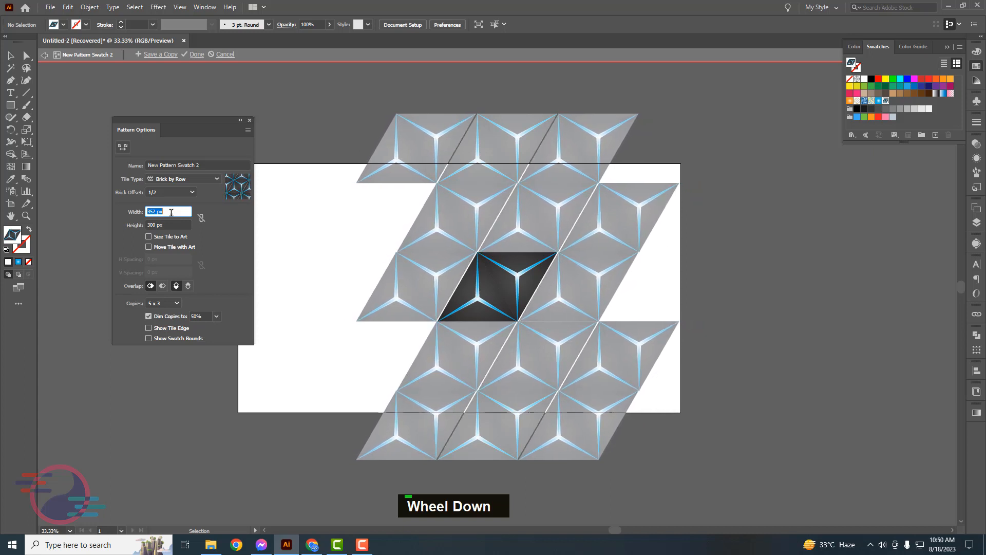
scroll(171, 212, "down", 1)
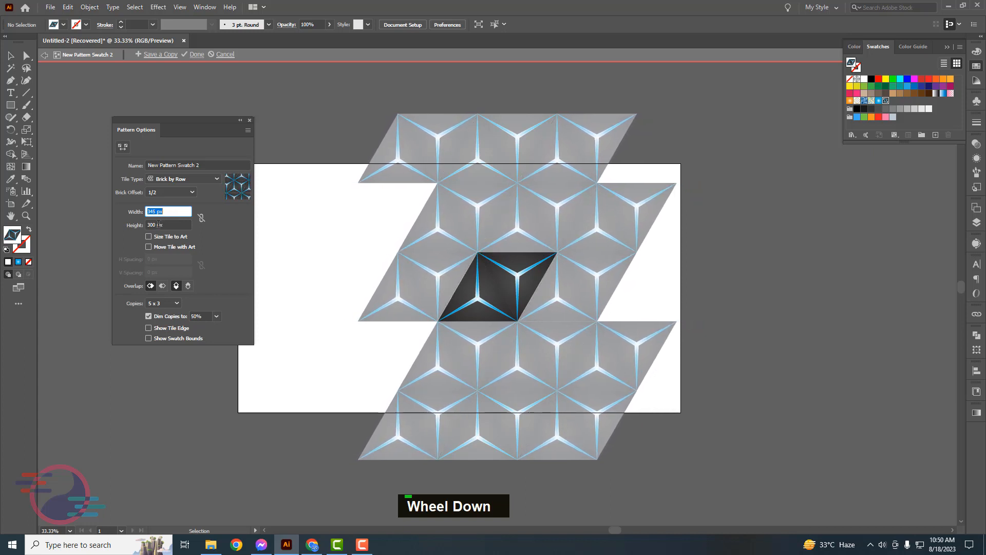
left_click(158, 224)
scroll(158, 224, "down", 1)
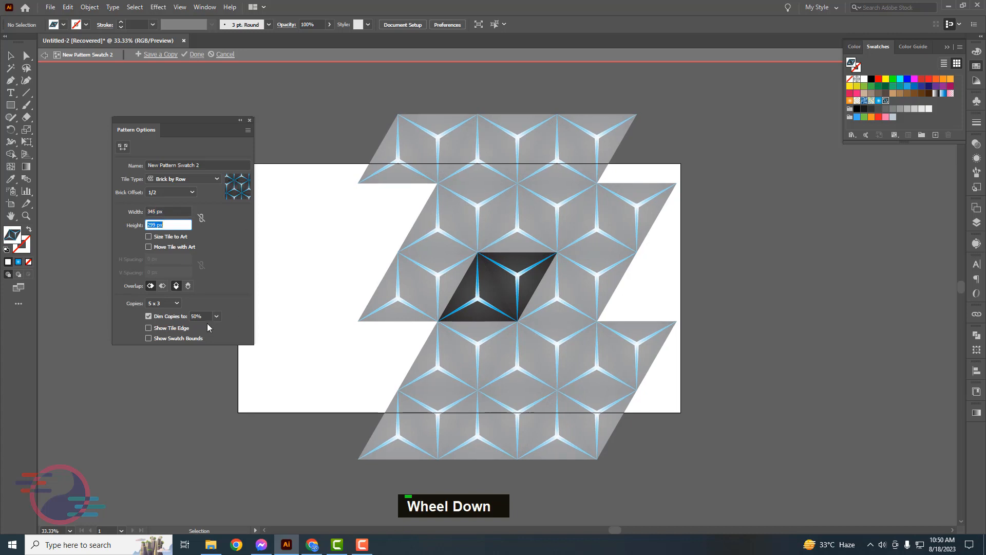
left_click(198, 55)
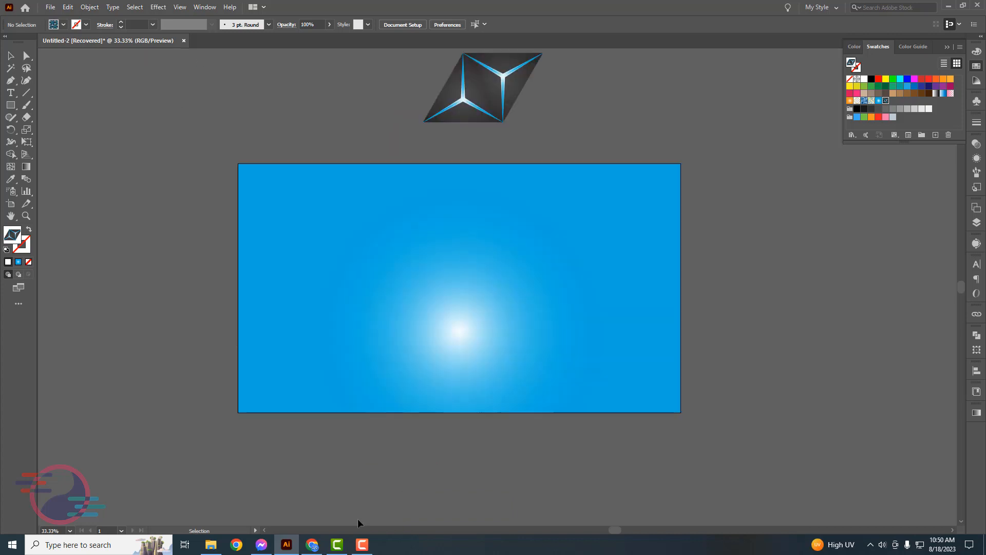
- Fill the artboard-sized rectangle with the parallelogram pattern swatch
left_click(552, 323)
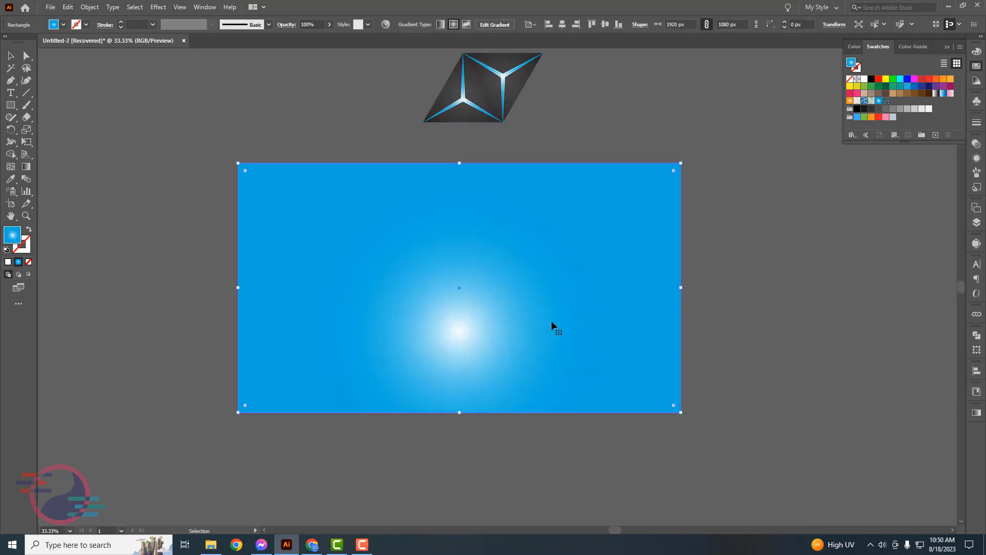
left_click(885, 101)
left_click(784, 299)
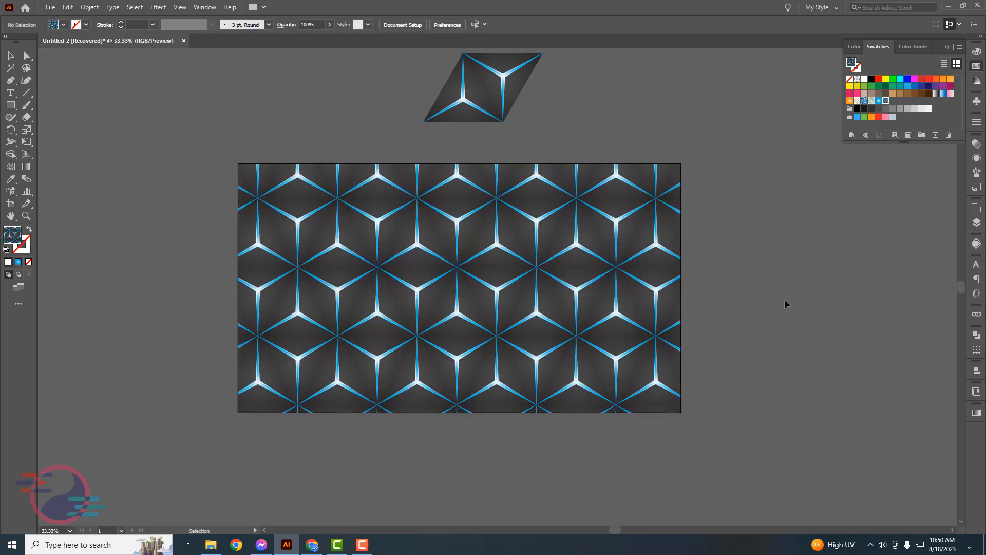
- Reopen the rectangle's pattern swatch, reduce its tile to 343 px wide and 298 px high, and finish editing
left_click(480, 301)
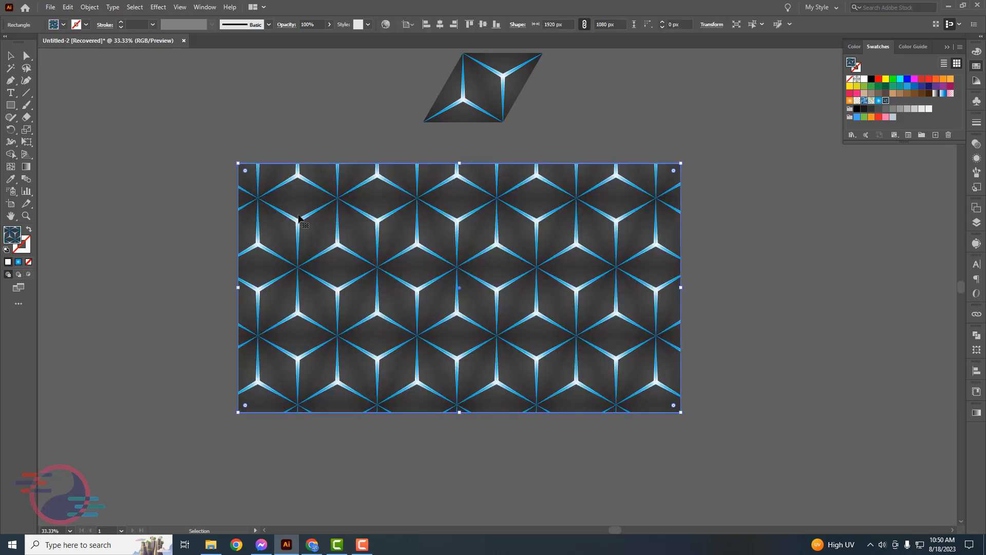
double_click(885, 101)
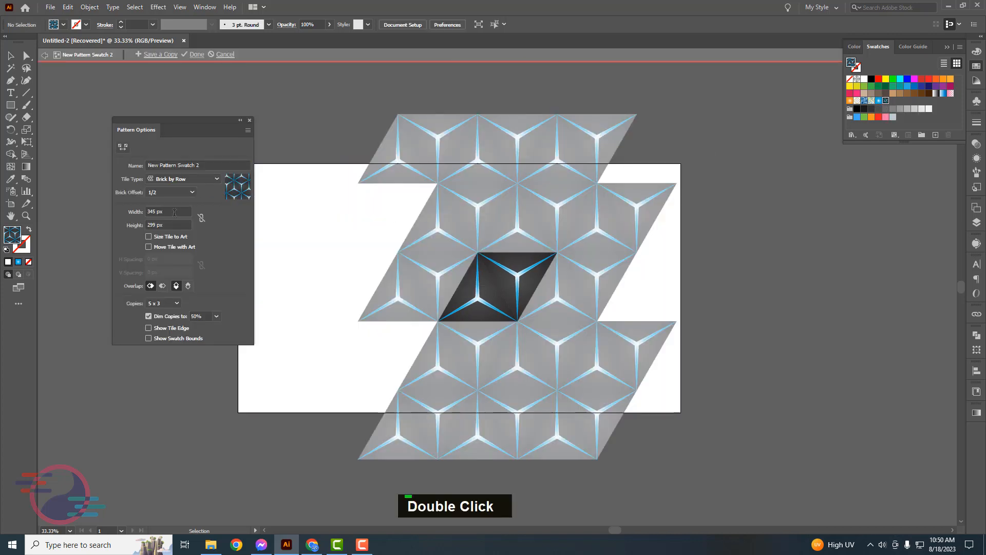
scroll(174, 212, "down", 1)
scroll(174, 212, "down", 1)
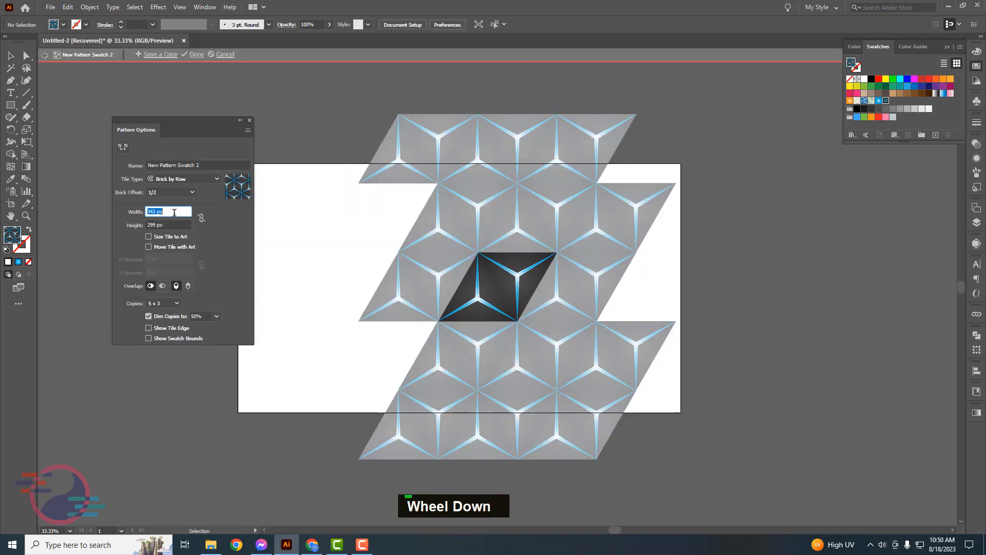
scroll(170, 226, "down", 1)
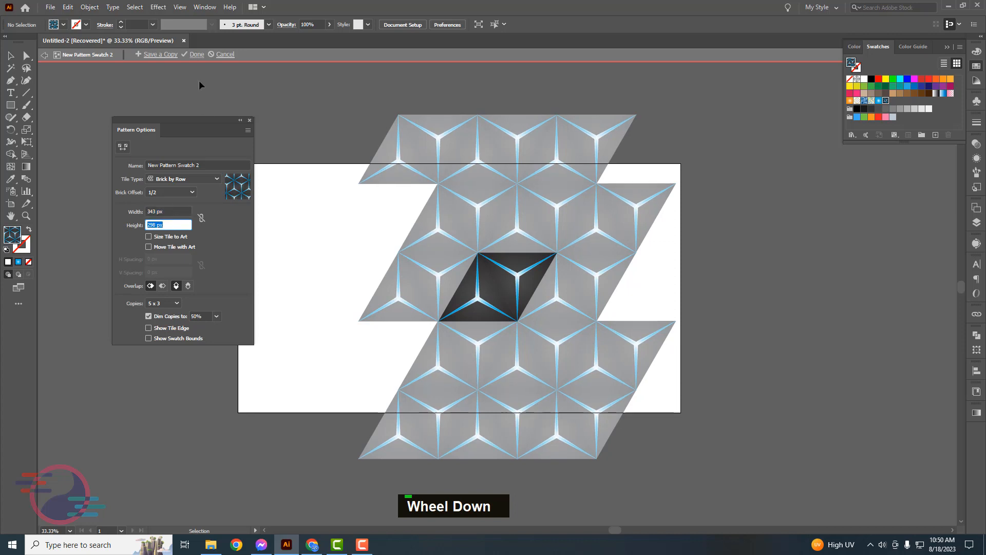
left_click(197, 55)
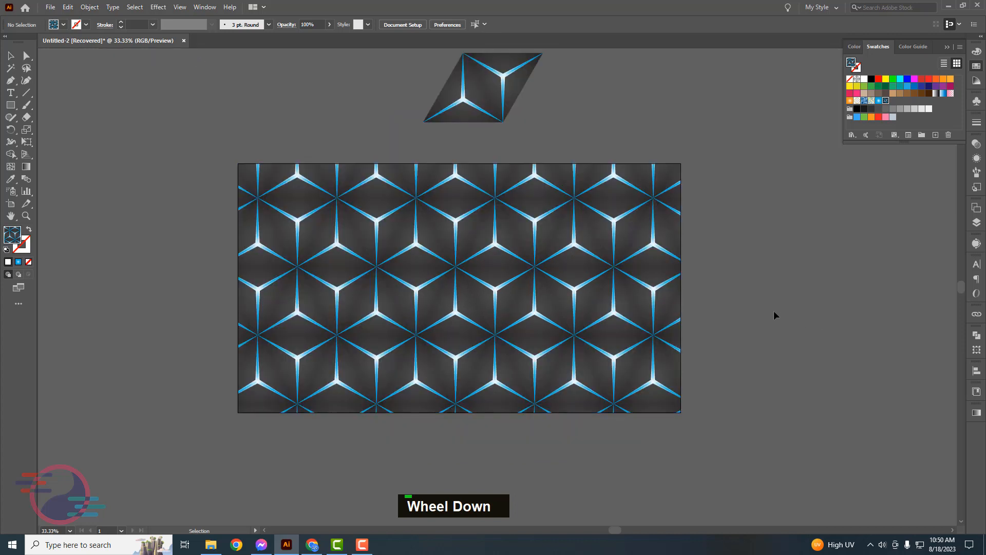
- Open the Scale options for the patterned rectangle, keeping Transform Patterns and Scale Strokes & Effects on and turning Transform Objects off
left_click(615, 292)
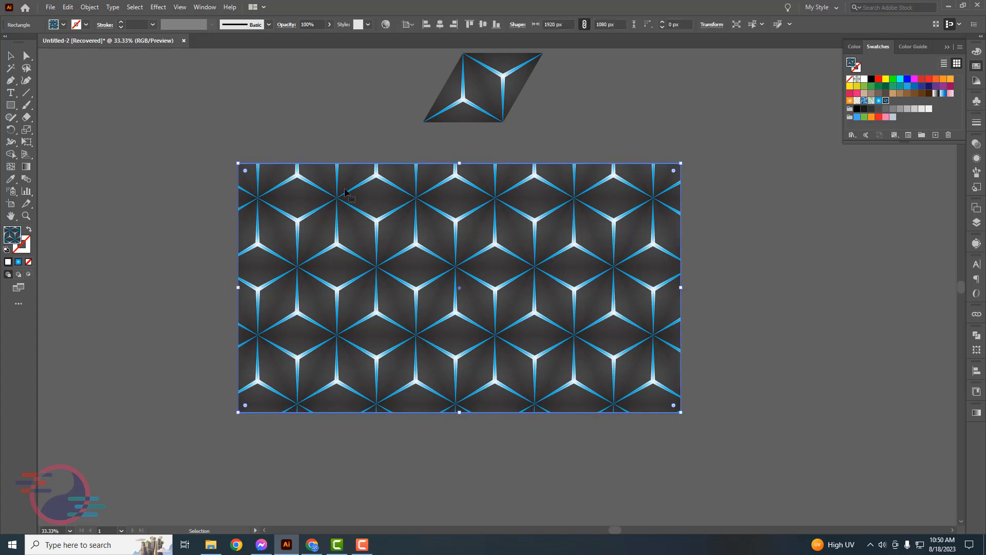
double_click(26, 131)
left_click_drag(458, 165, 131, 120)
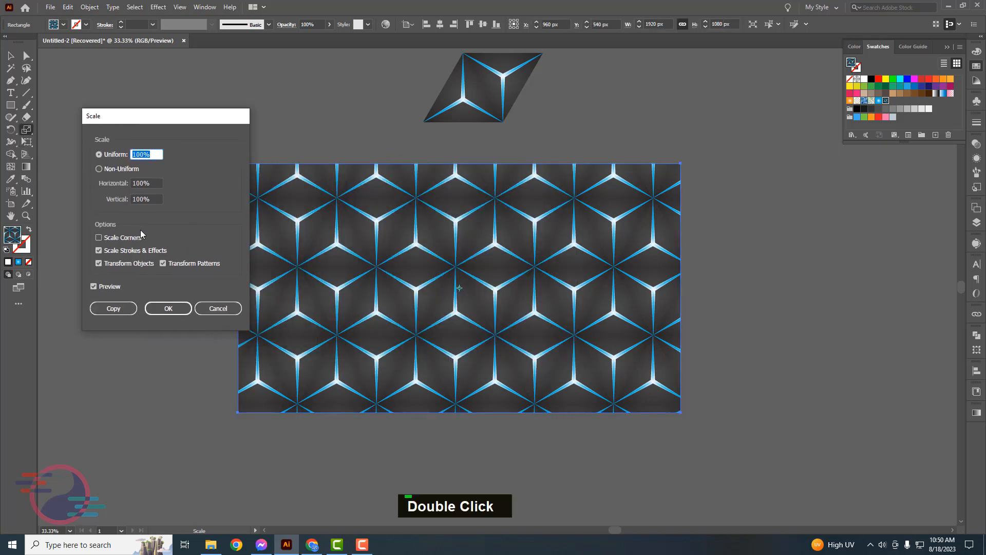
left_click(119, 252)
left_click(145, 183)
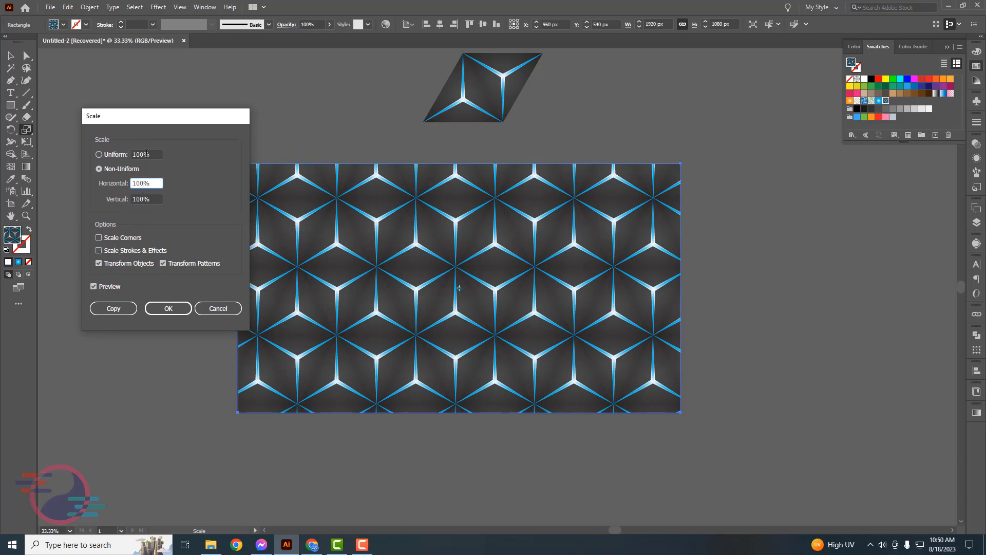
left_click(146, 153)
scroll(147, 153, "down", 2)
scroll(151, 152, "up", 1)
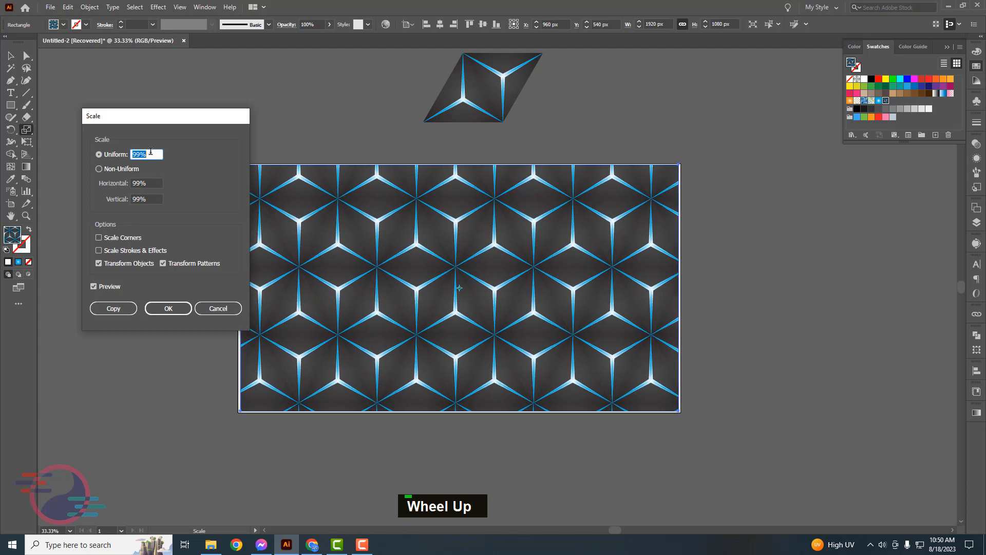
scroll(157, 154, "up", 1)
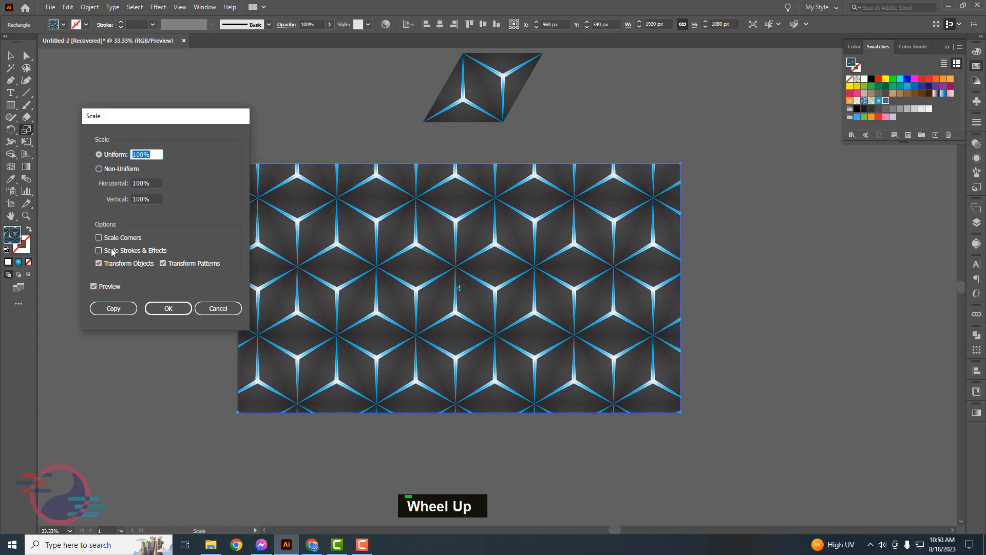
left_click(113, 251)
left_click(111, 264)
- Scale the rectangle's pattern fill uniformly to 39% and apply it
scroll(147, 153, "down", 20)
scroll(147, 153, "down", 20)
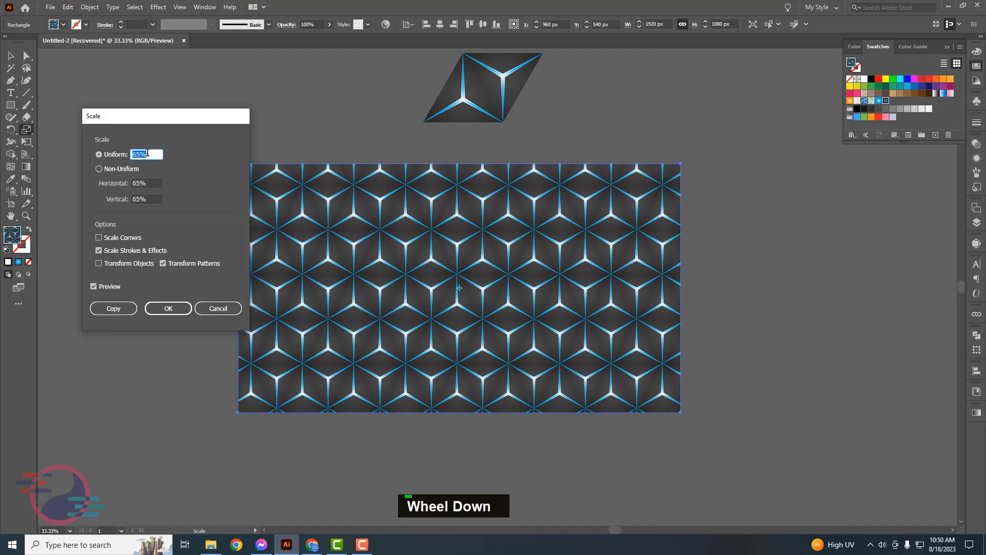
scroll(146, 153, "down", 4)
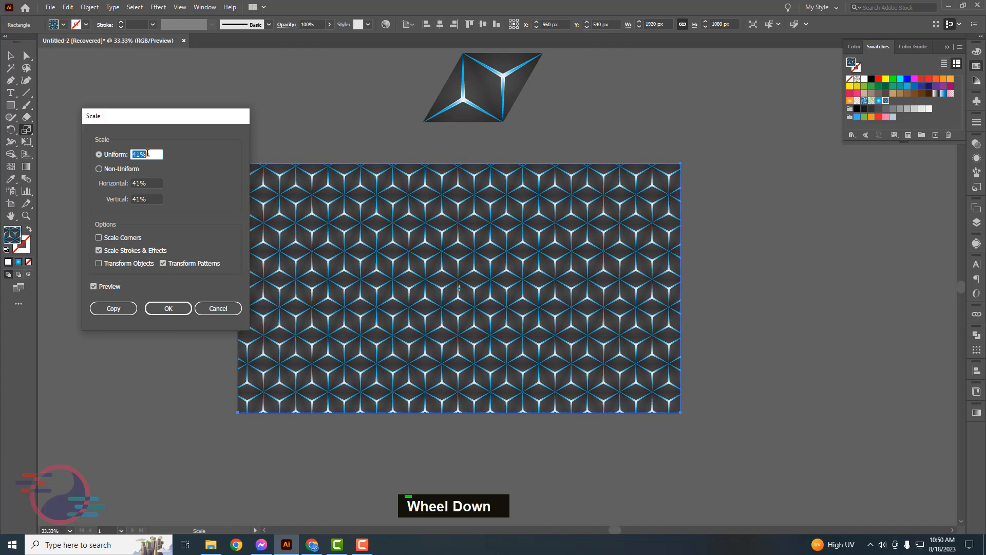
scroll(147, 153, "down", 1)
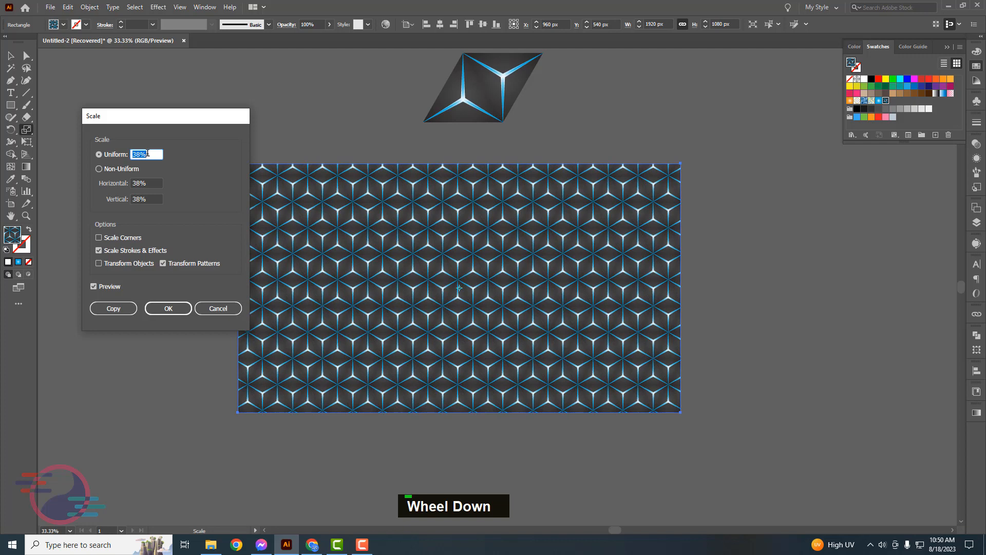
scroll(147, 154, "down", 3)
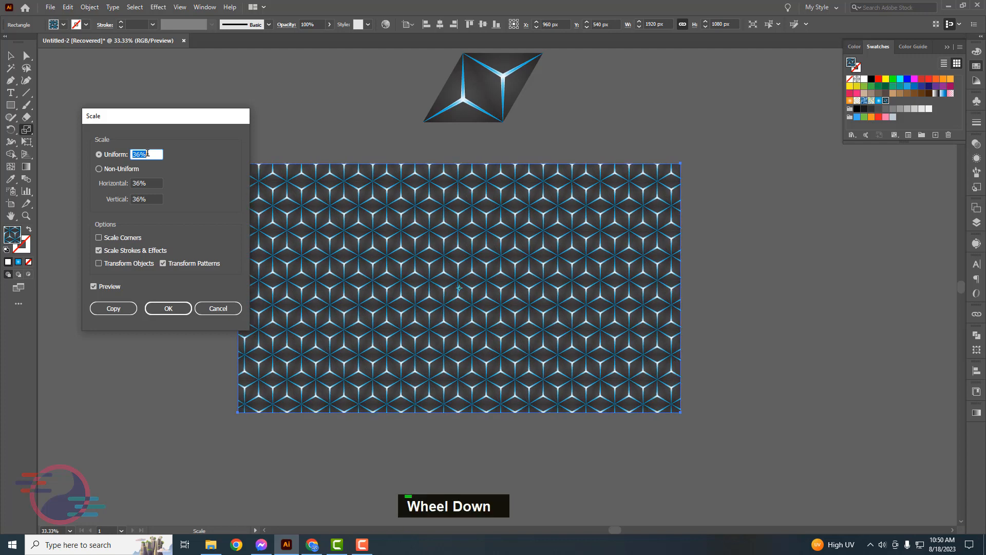
scroll(147, 153, "down", 2)
scroll(147, 153, "up", 1)
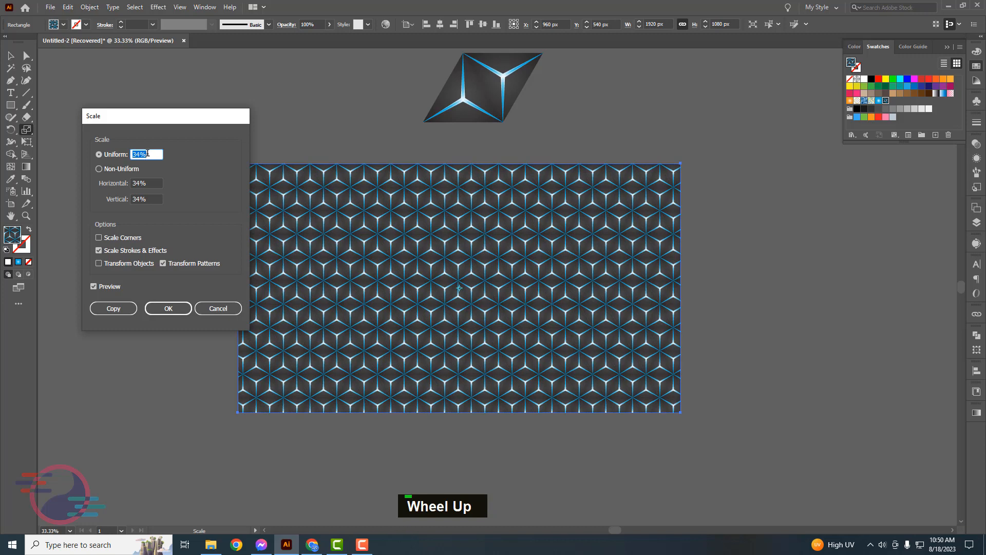
scroll(147, 153, "up", 4)
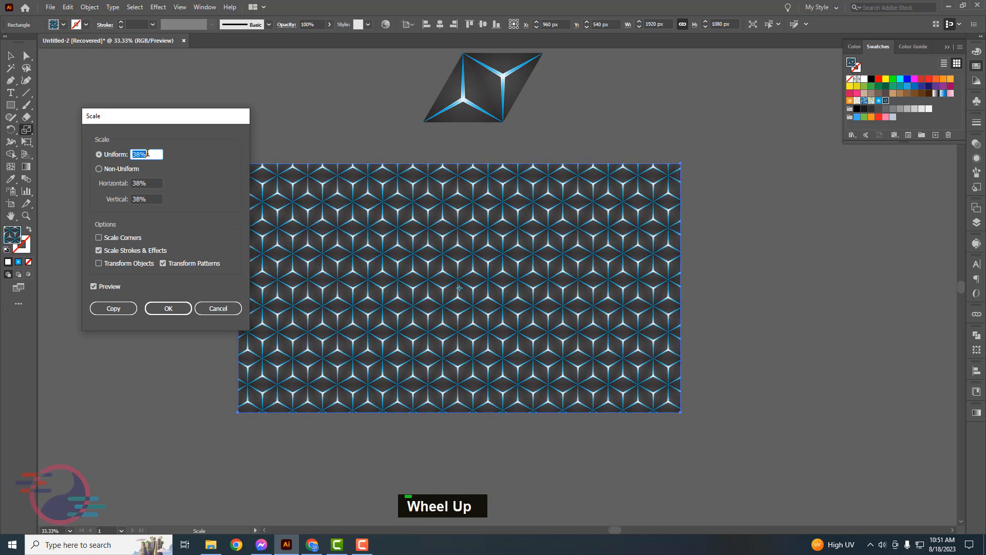
scroll(147, 153, "down", 1)
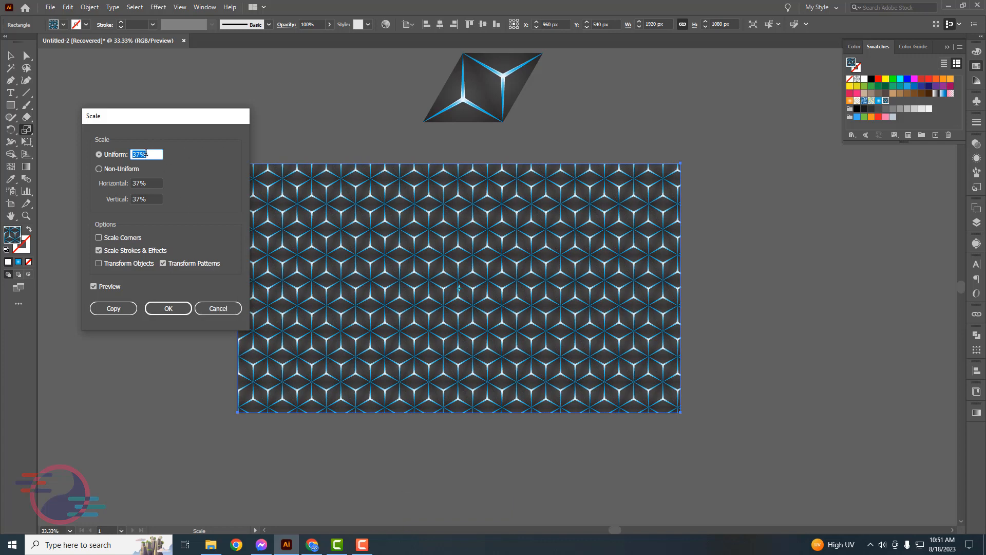
scroll(147, 153, "up", 1)
scroll(147, 153, "up", 1)
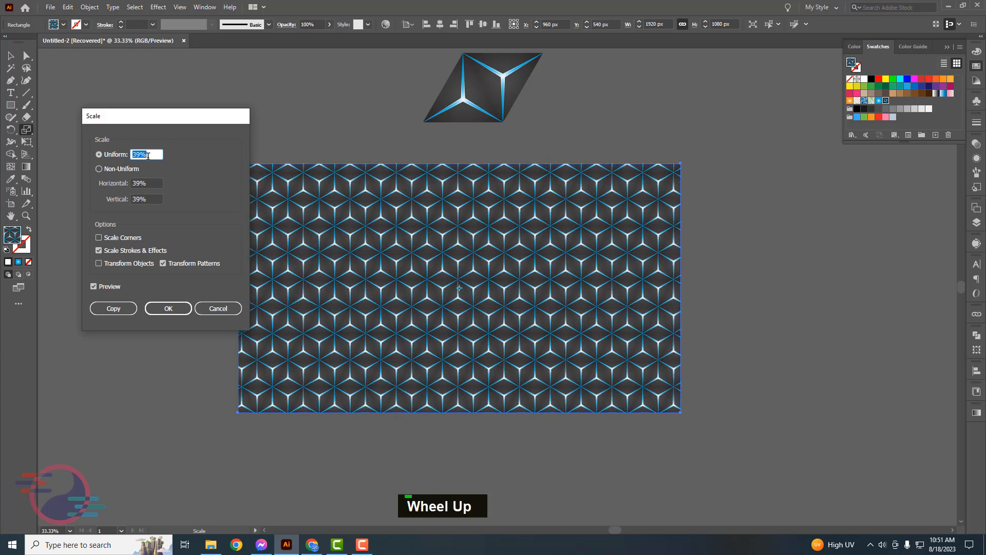
left_click(168, 308)
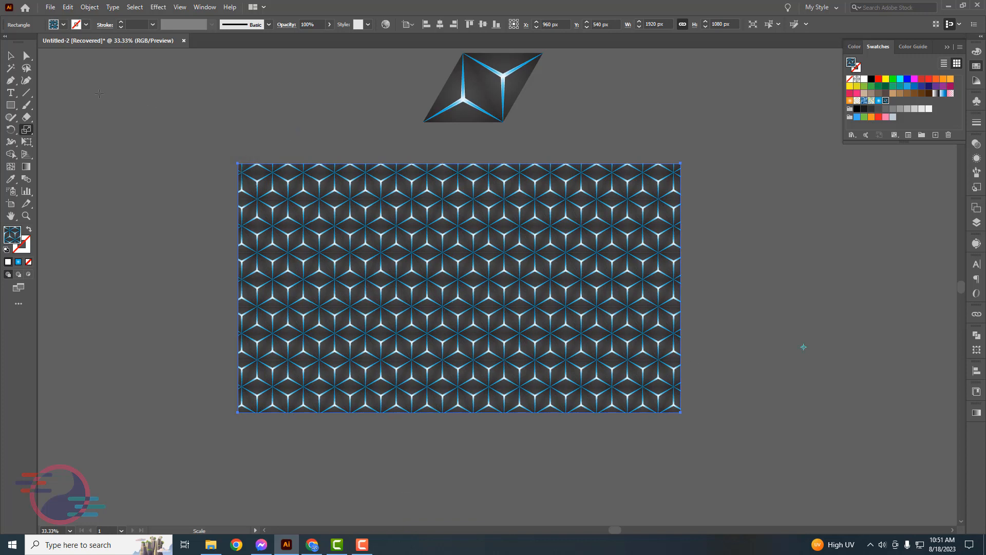
left_click(11, 58)
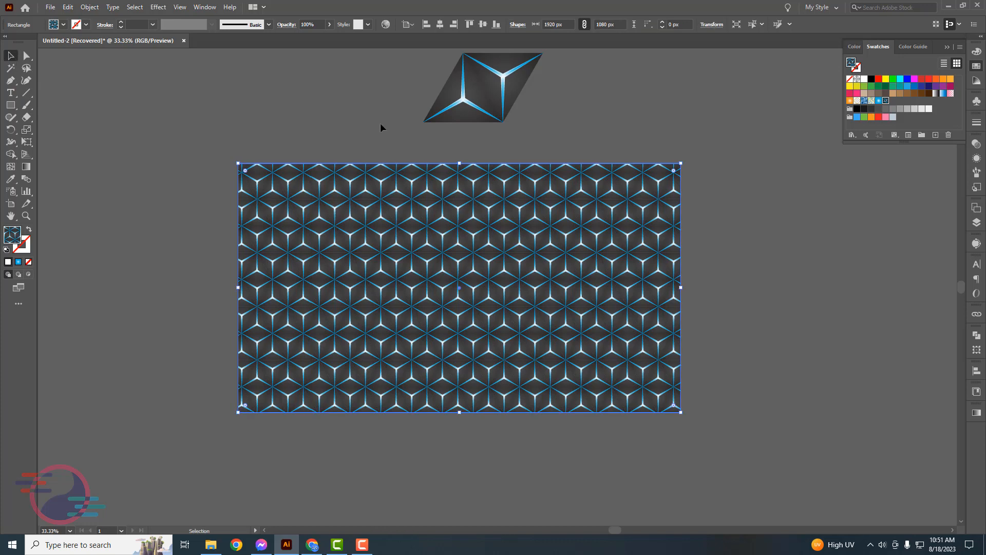
left_click(380, 123)
left_click(379, 237)
double_click(26, 129)
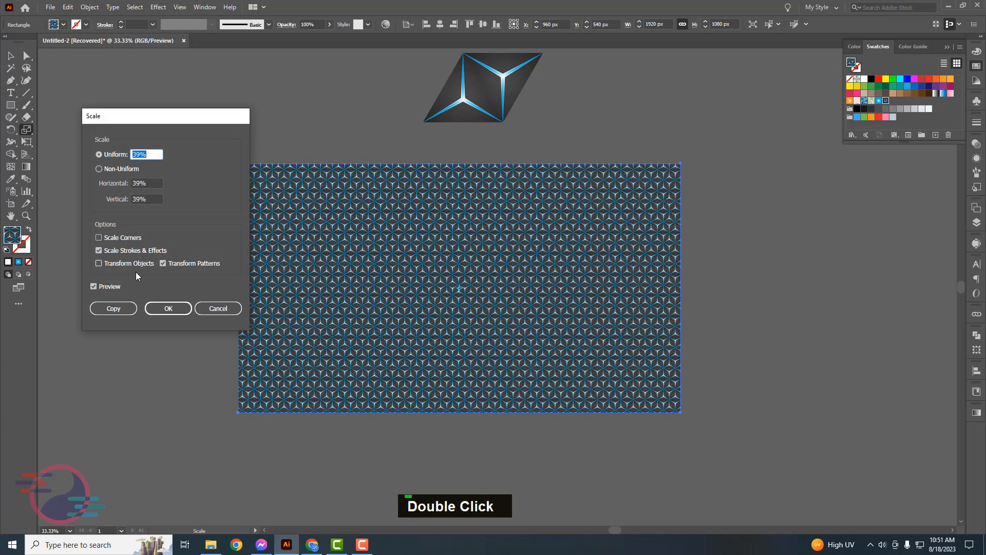
left_click(107, 286)
left_click(107, 285)
left_click(107, 286)
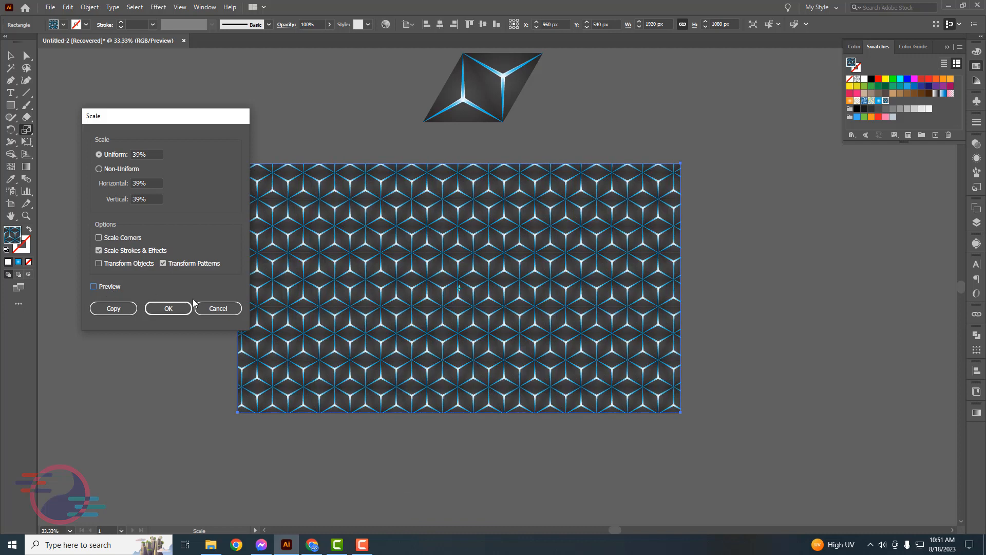
left_click(217, 308)
key("v")
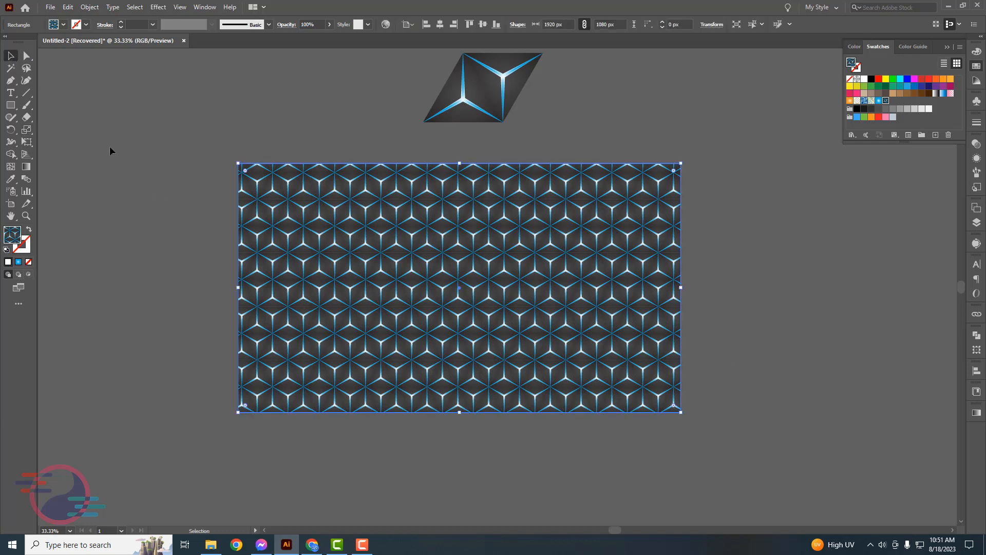
- Open the rectangle's pattern swatch for editing and ungroup both triangle-and-star groups in the tile
double_click(885, 101)
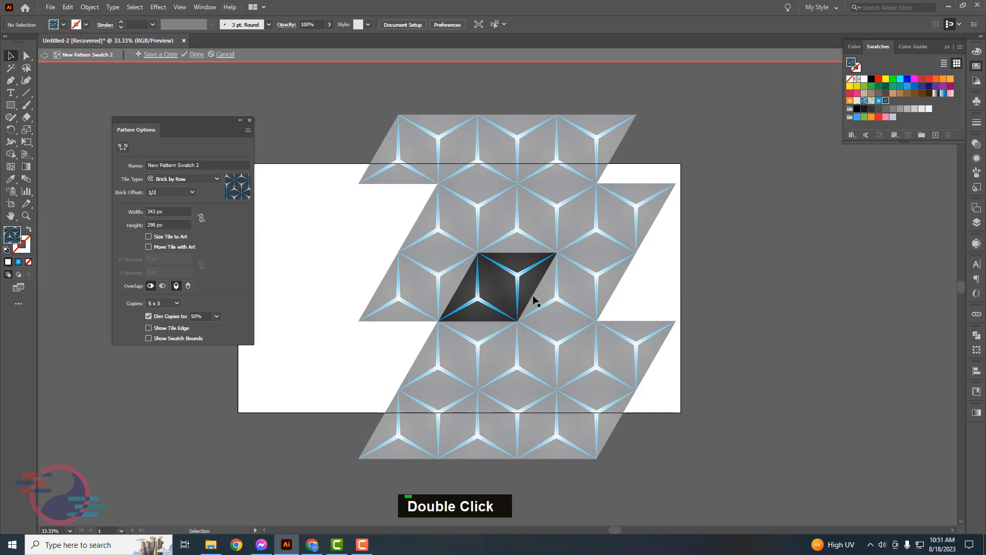
right_click(517, 278)
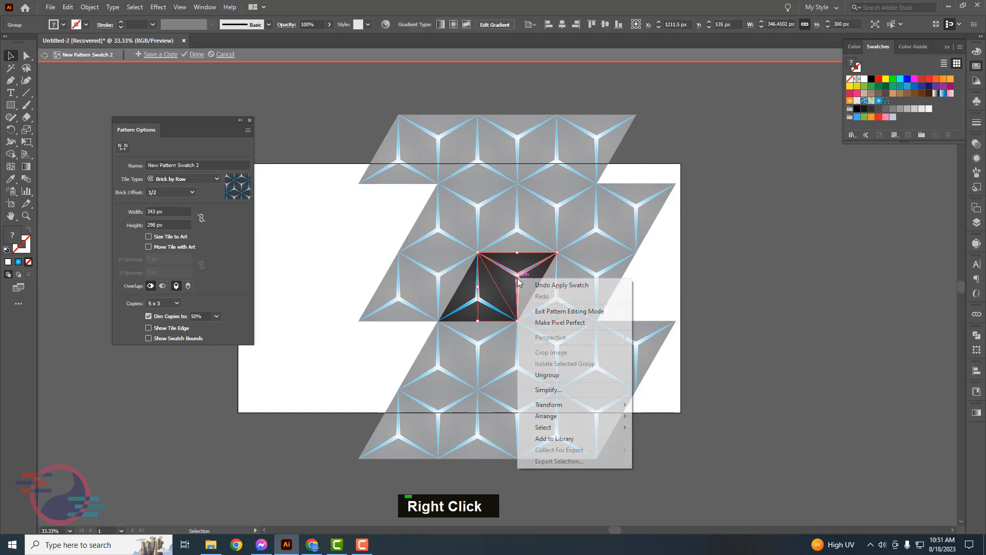
left_click(549, 375)
right_click(481, 302)
left_click(514, 399)
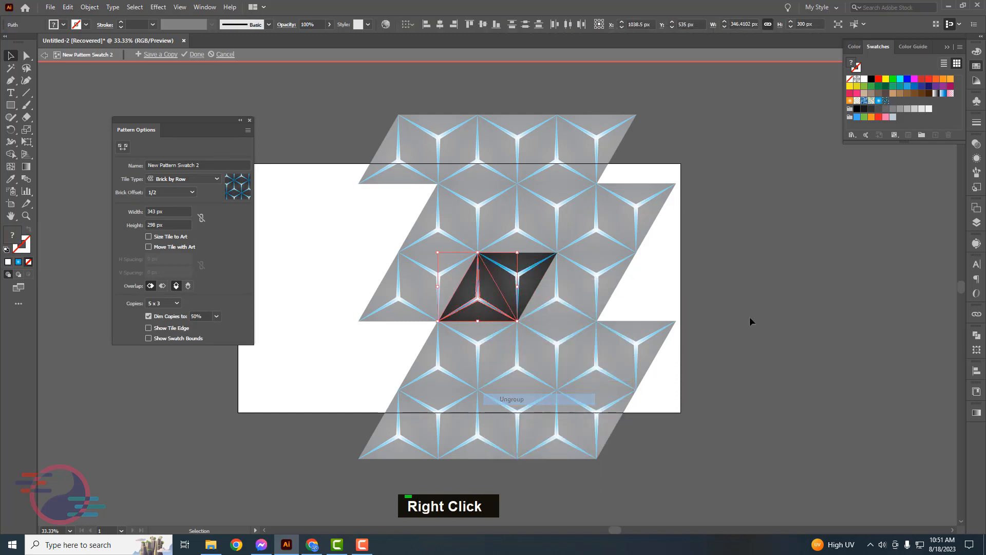
- Fill the star in the tile's upper-right triangle with the Summer gradient preset
left_click(517, 278)
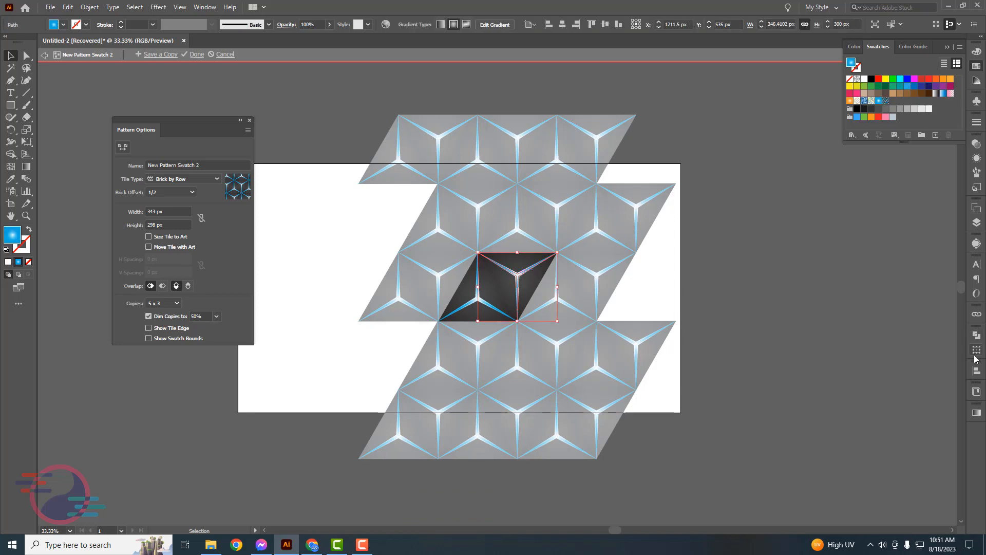
left_click(976, 413)
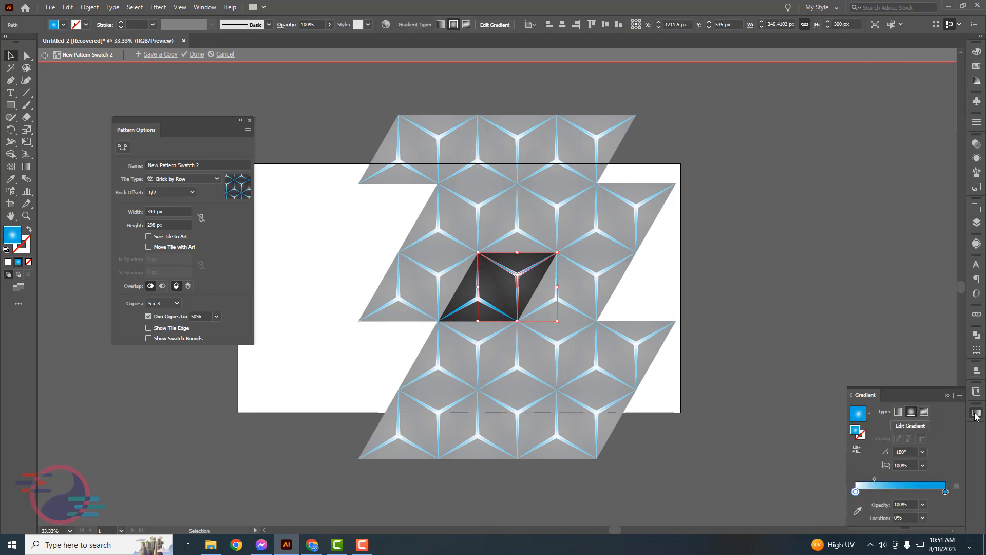
left_click(869, 414)
left_click(817, 452)
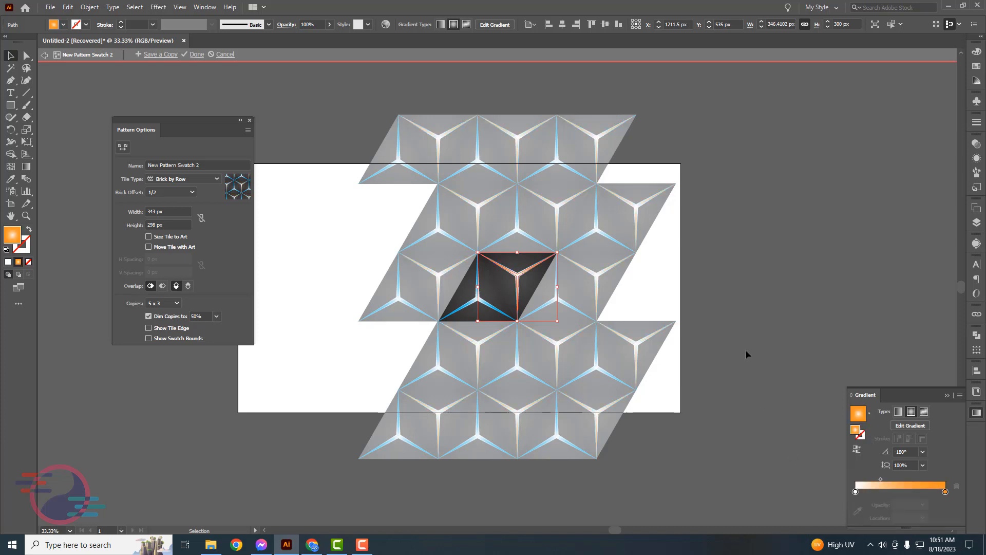
- Apply the Summer gradient to the star in the tile's lower-left triangle and finish editing the pattern
left_click(477, 297)
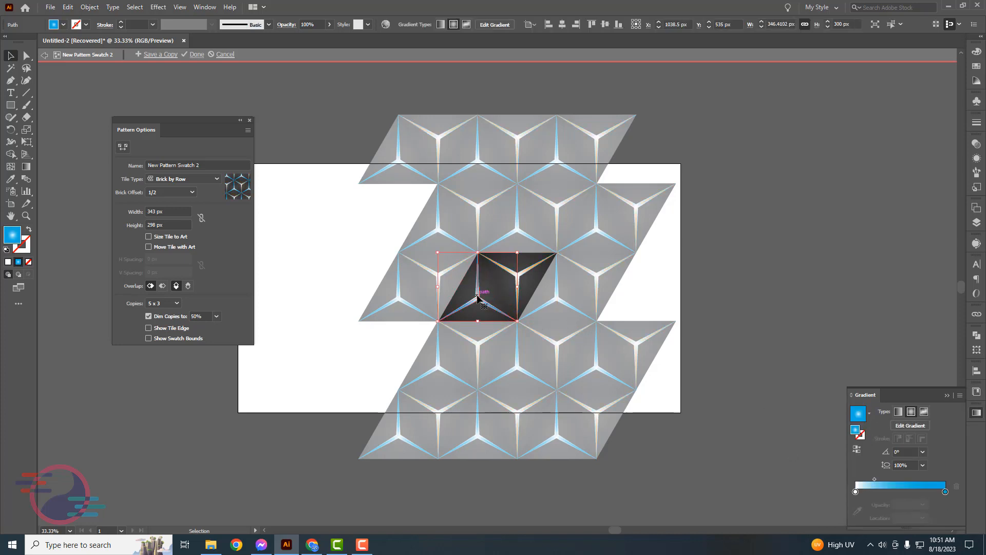
right_click(477, 298)
left_click(783, 238)
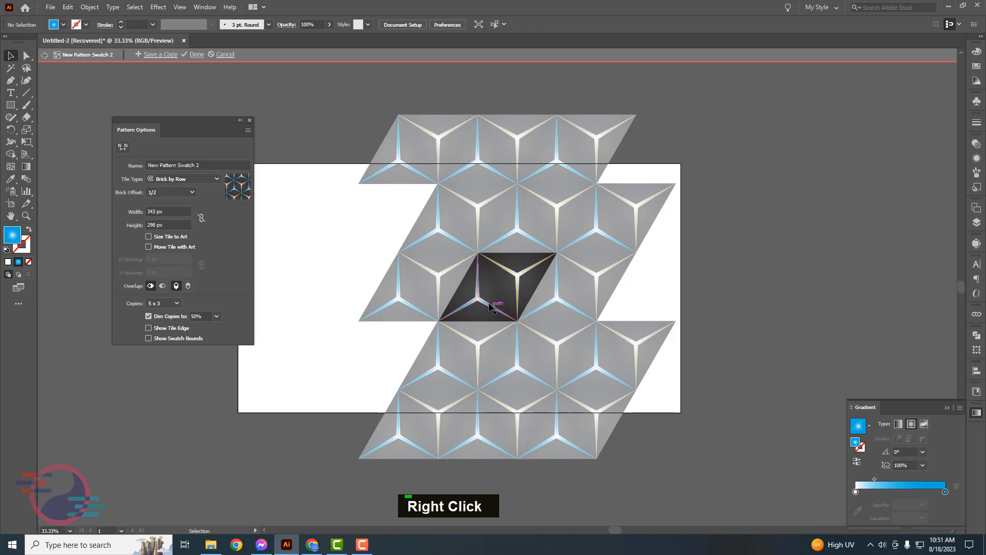
left_click(475, 299)
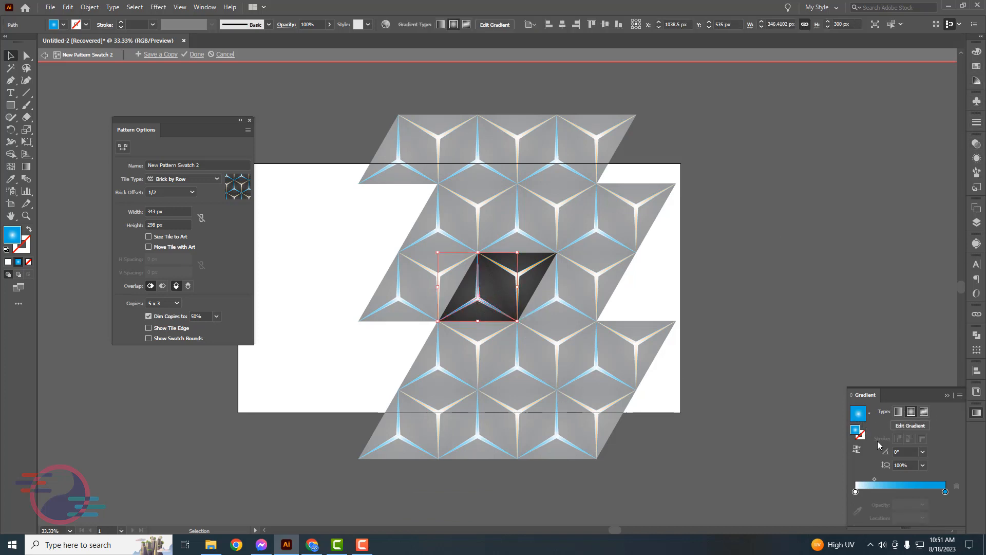
left_click(869, 413)
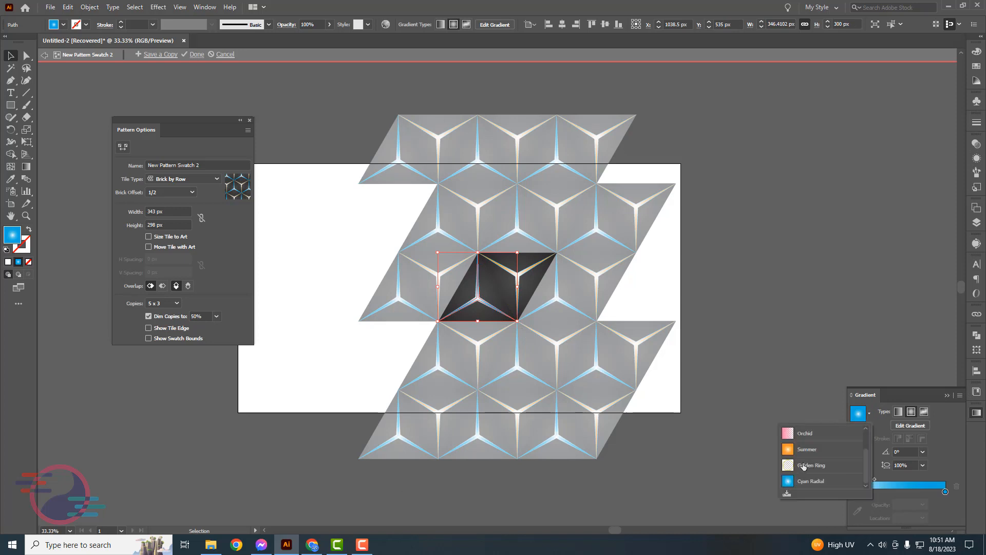
left_click(797, 451)
left_click(778, 292)
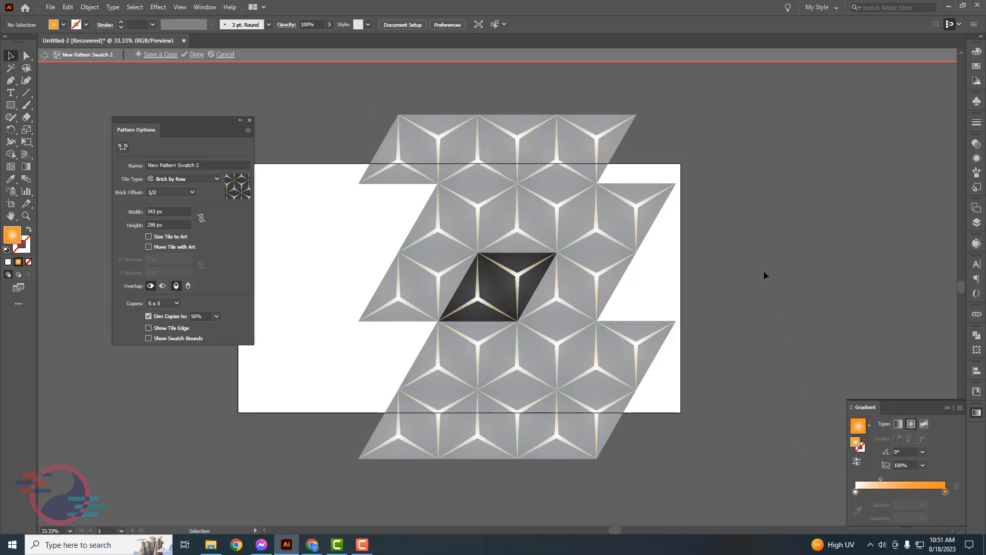
left_click(185, 55)
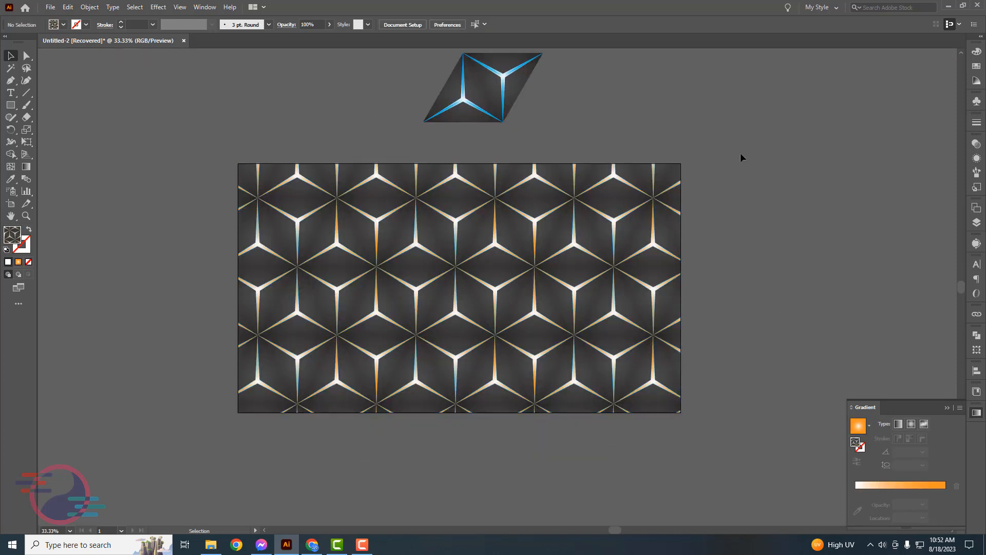
- Scale the recoloured pattern inside the rectangle uniformly to 39%, without resizing the rectangle itself
left_click(298, 242)
double_click(27, 130)
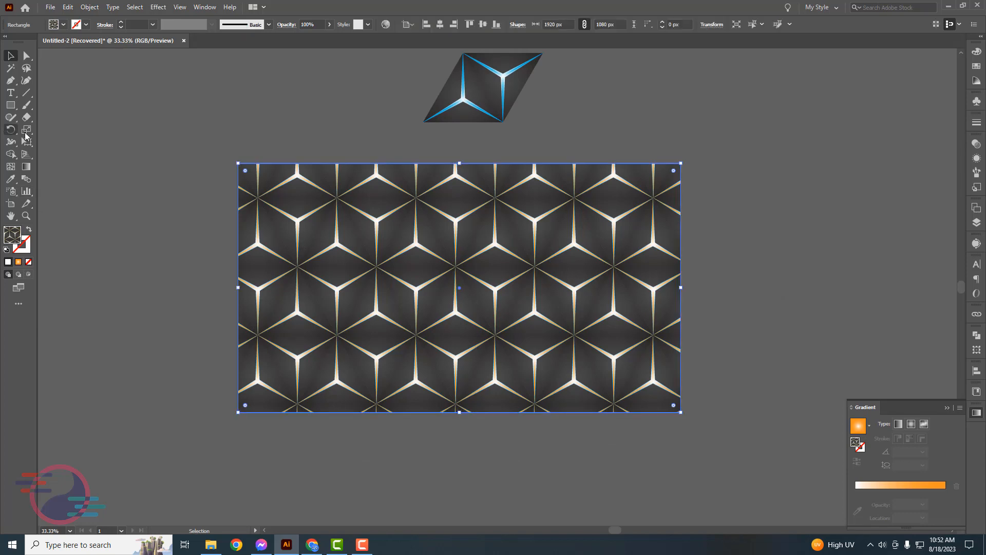
left_click(168, 308)
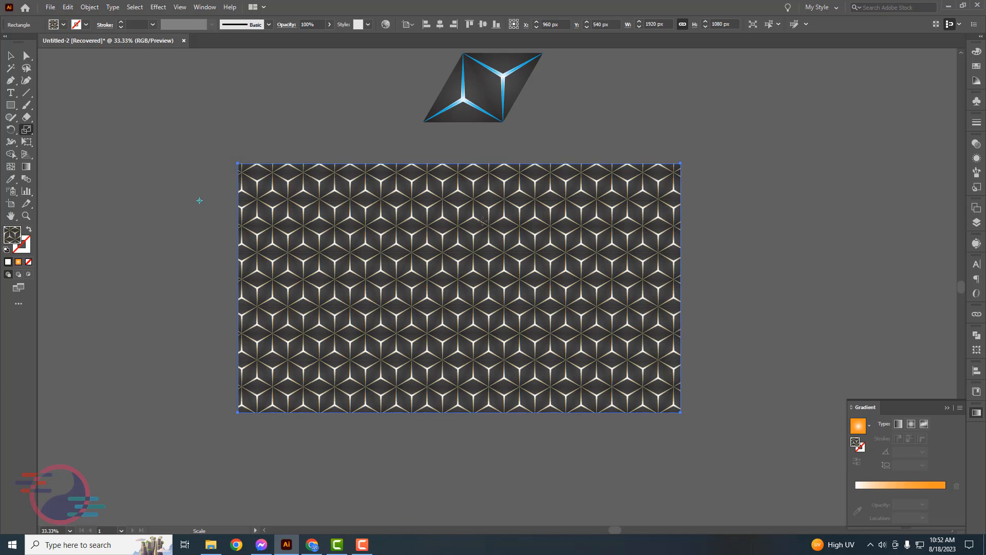
left_click(12, 55)
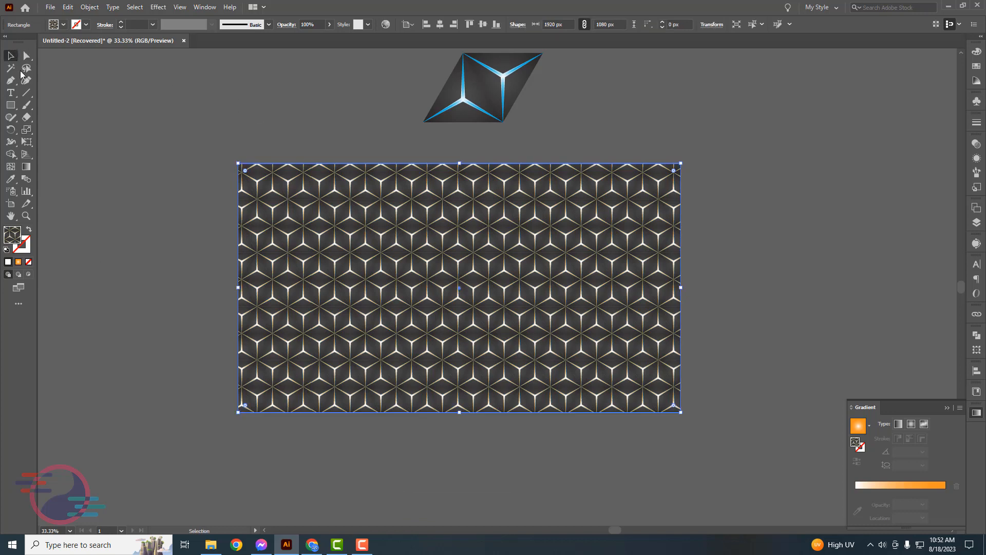
- Open the rectangle's pattern swatch for editing and select the stars in both triangles of the tile
left_click(977, 79)
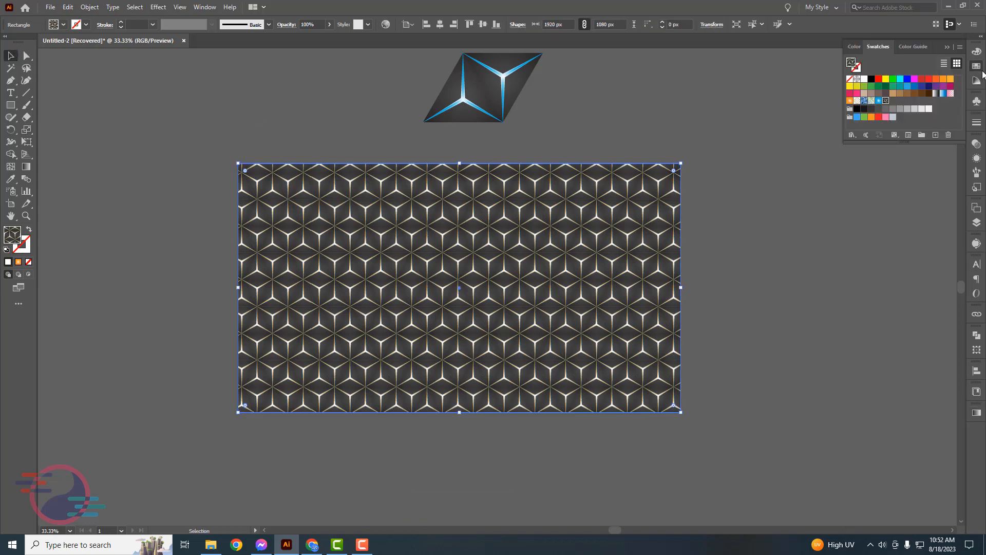
double_click(878, 101)
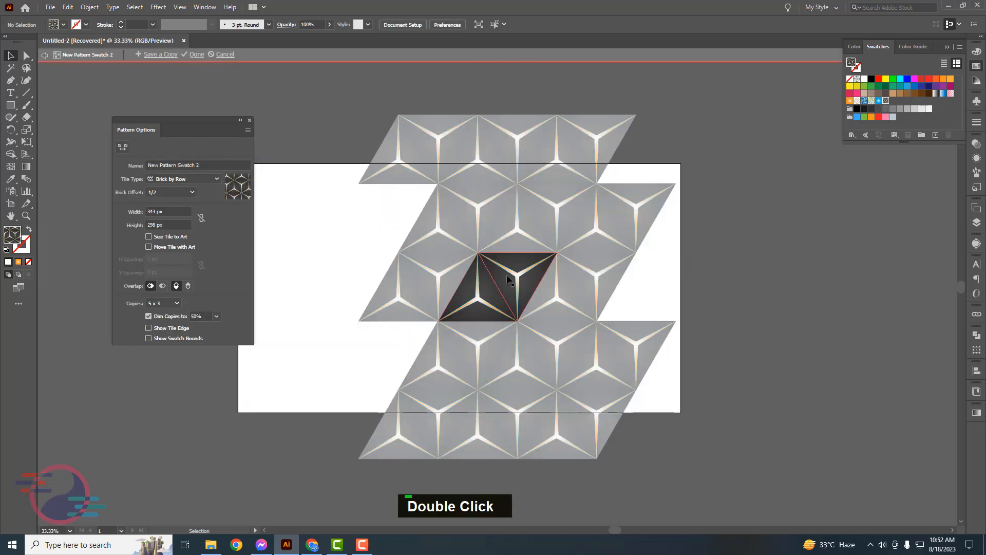
left_click(520, 279)
left_click_drag(520, 279, 516, 318)
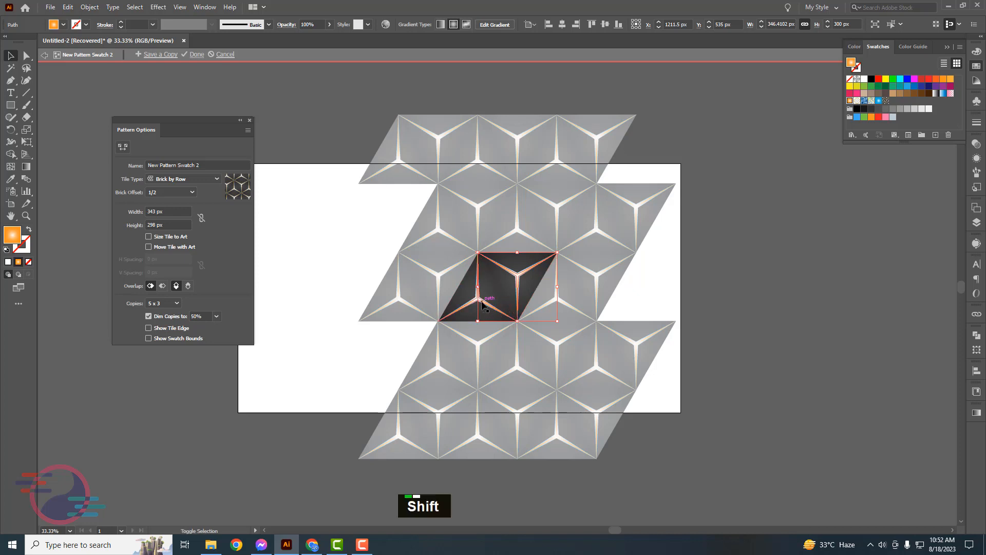
left_click(481, 303, "shift")
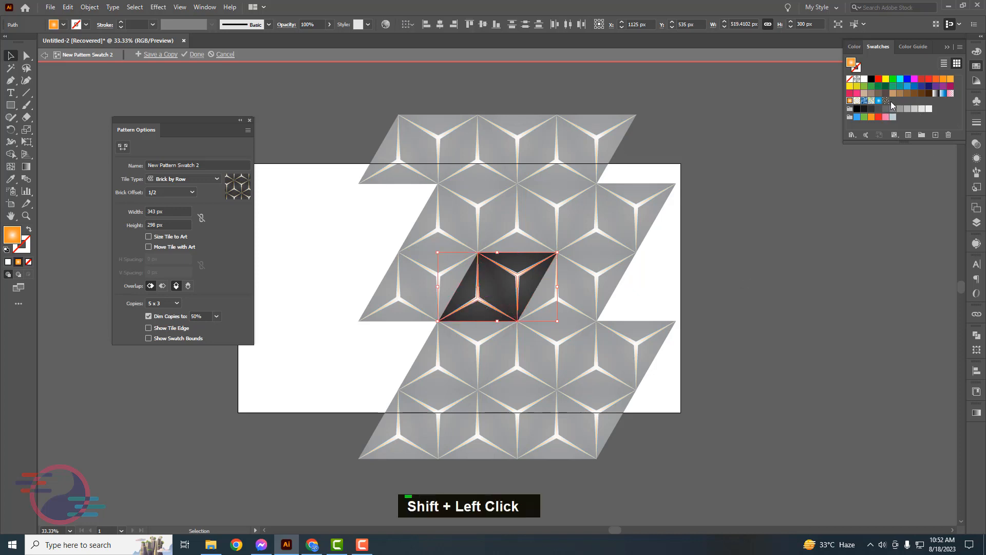
- Load the Metals gradient library, place it beside the artwork and advance to the Pastels library
left_click(852, 135)
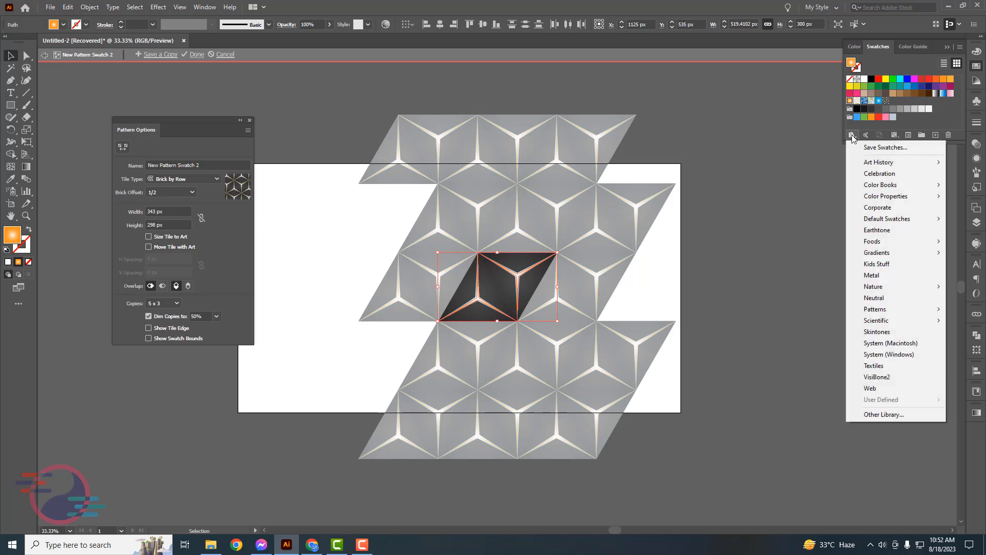
mouse_move(883, 253)
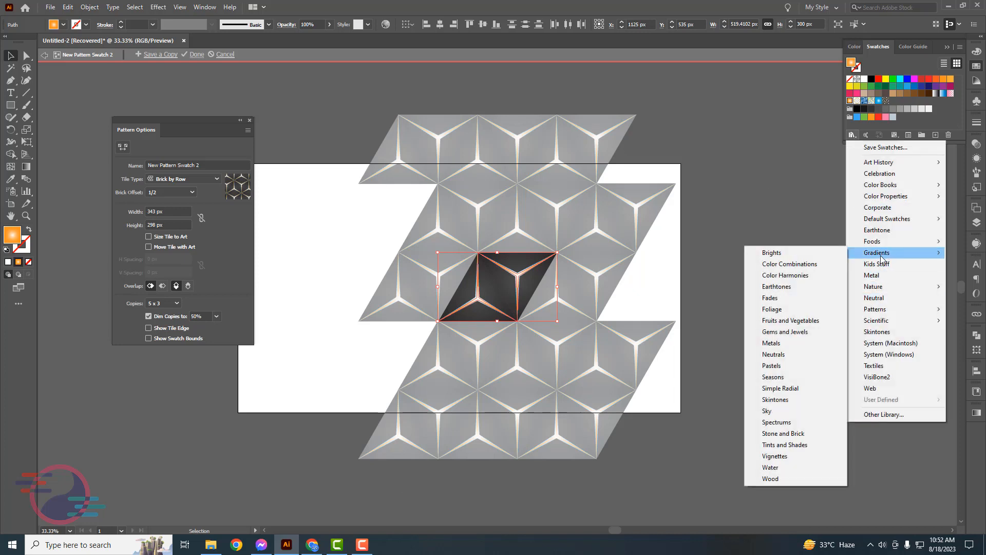
left_click(771, 343)
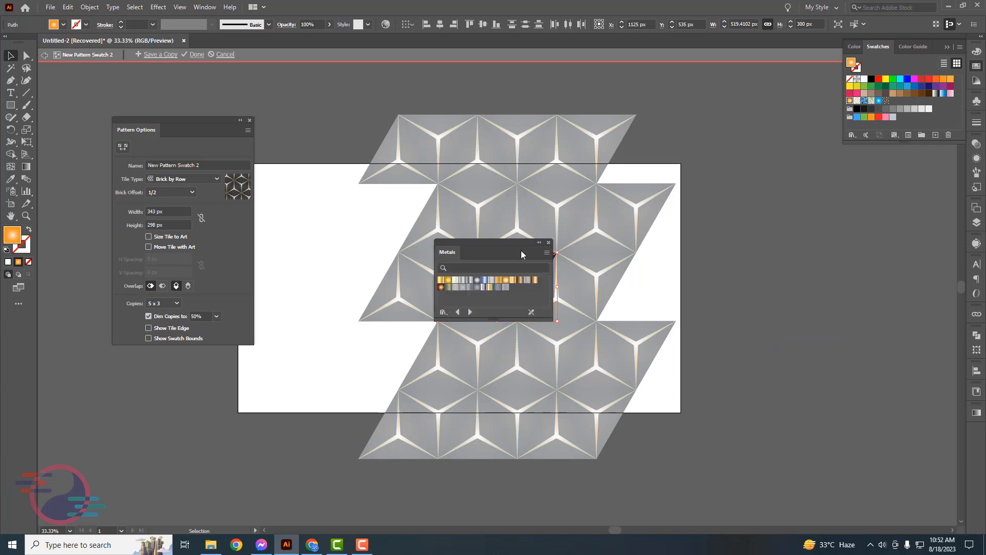
left_click_drag(508, 241, 828, 237)
left_click(789, 307)
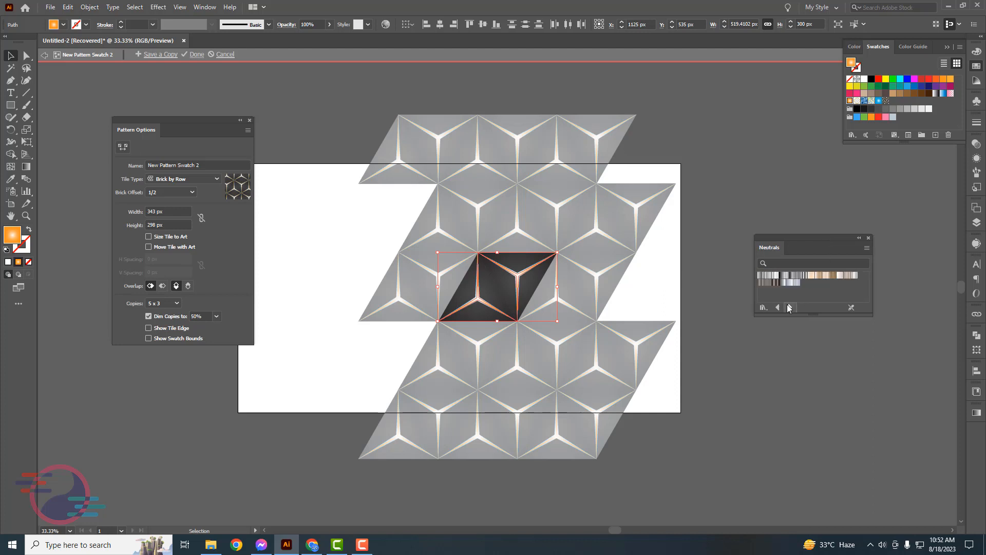
left_click(789, 307)
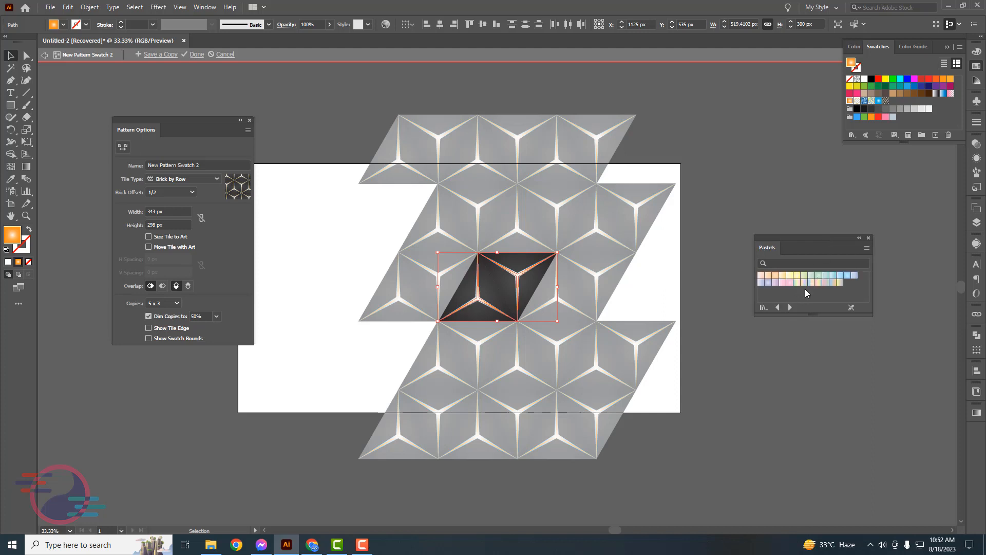
- Try a peach gradient from the Pastels library and a golden yellow one from the Seasons library on both stars
left_click(783, 276)
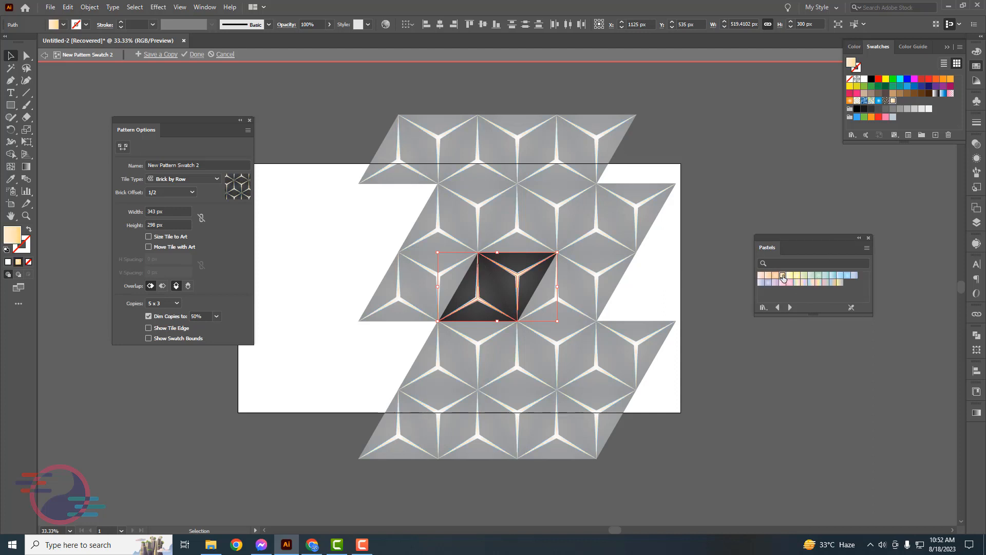
left_click(790, 307)
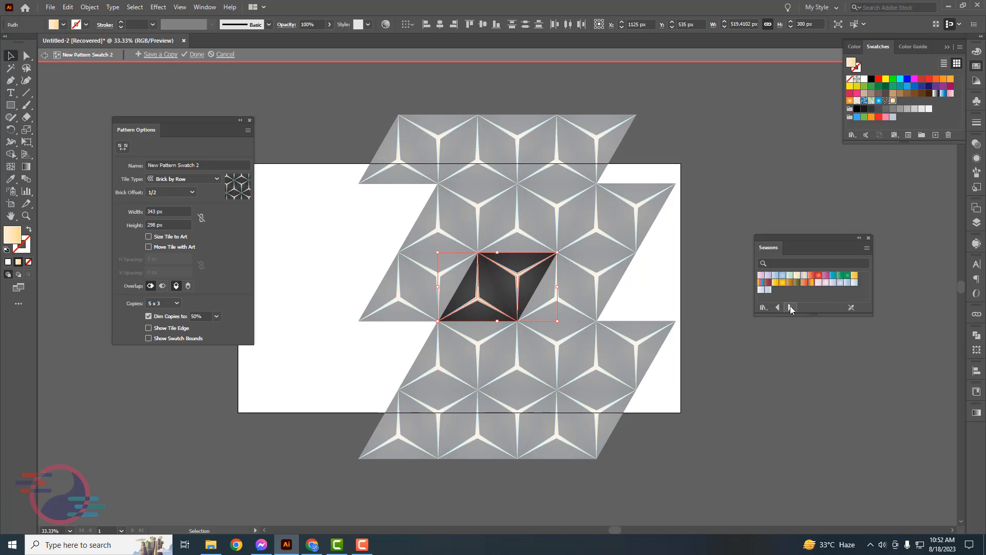
left_click(776, 283)
- Fill both stars with the orange radial gradient from the Simple Radial library and finish editing the pattern
left_click(790, 307)
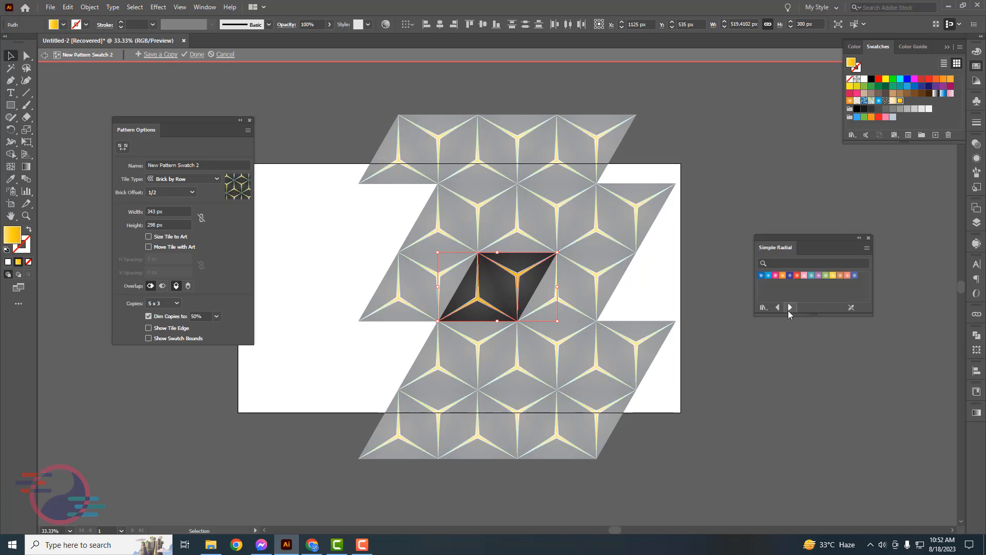
left_click(833, 275)
left_click(782, 276)
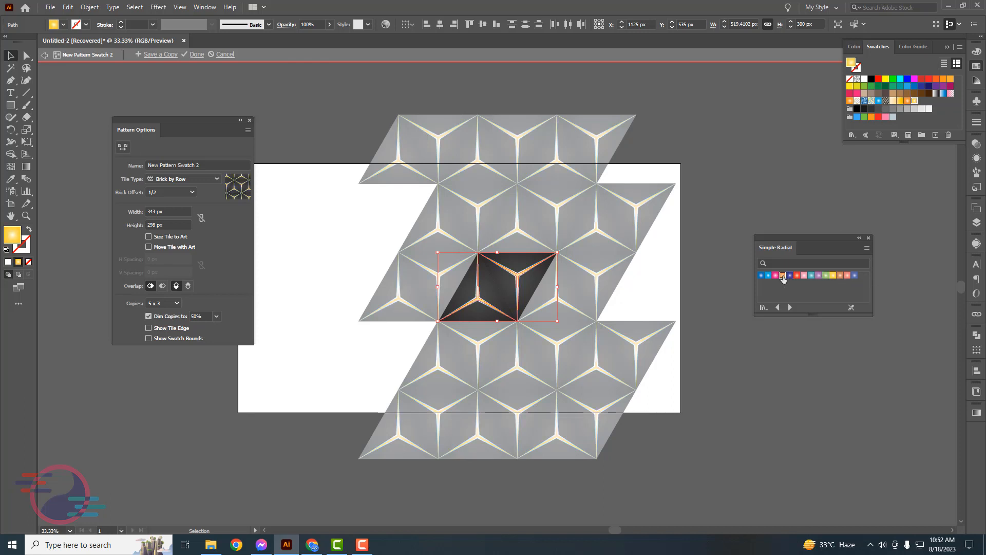
left_click(192, 56)
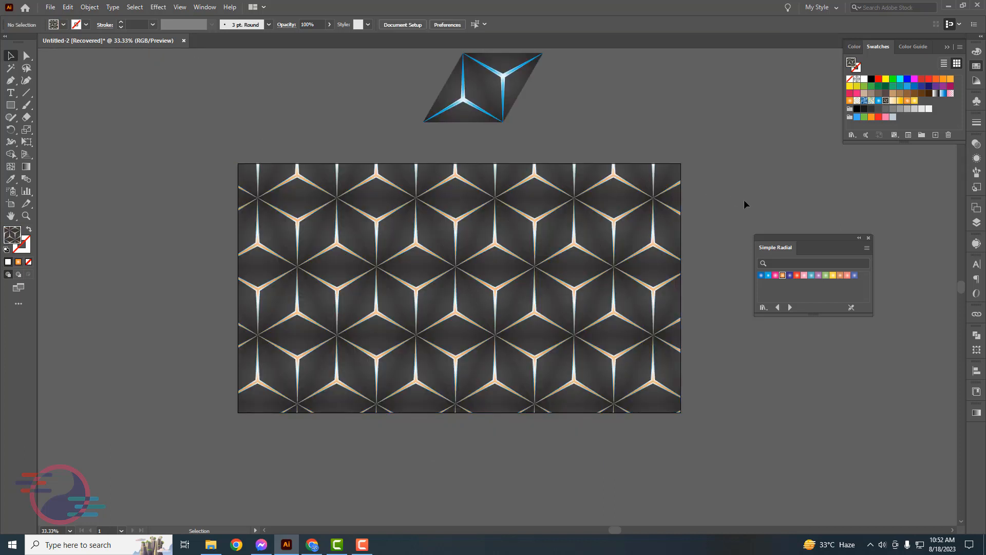
- Reopen the rectangle's pattern swatch and fill the tile's upper-right triangle with the dark red radial gradient from the Earthtones library
left_click(425, 276)
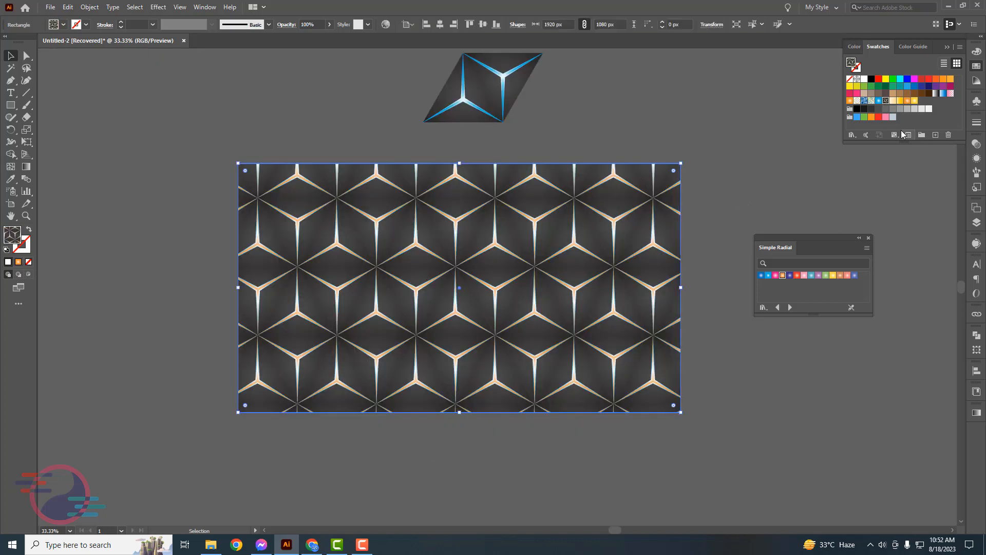
double_click(887, 102)
left_click(548, 285)
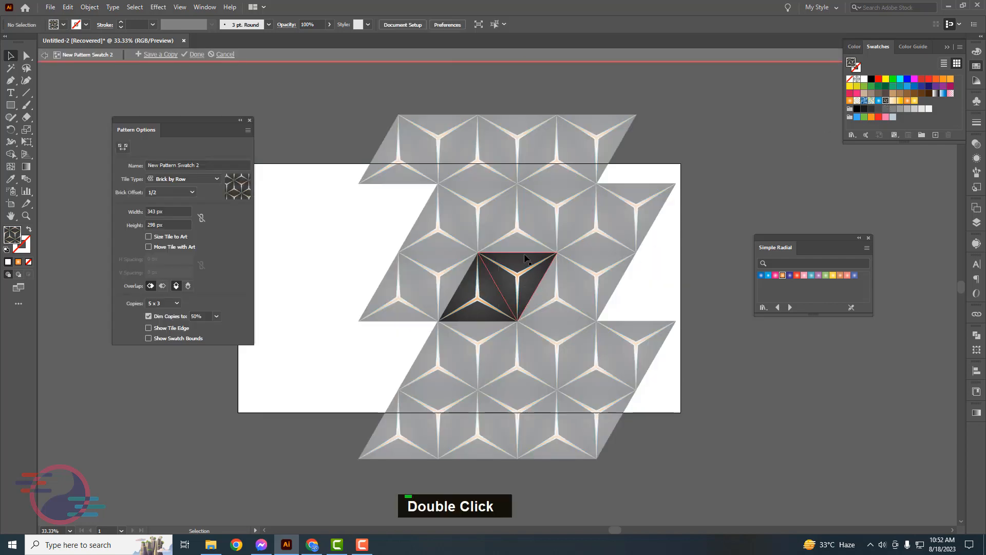
left_click(813, 291)
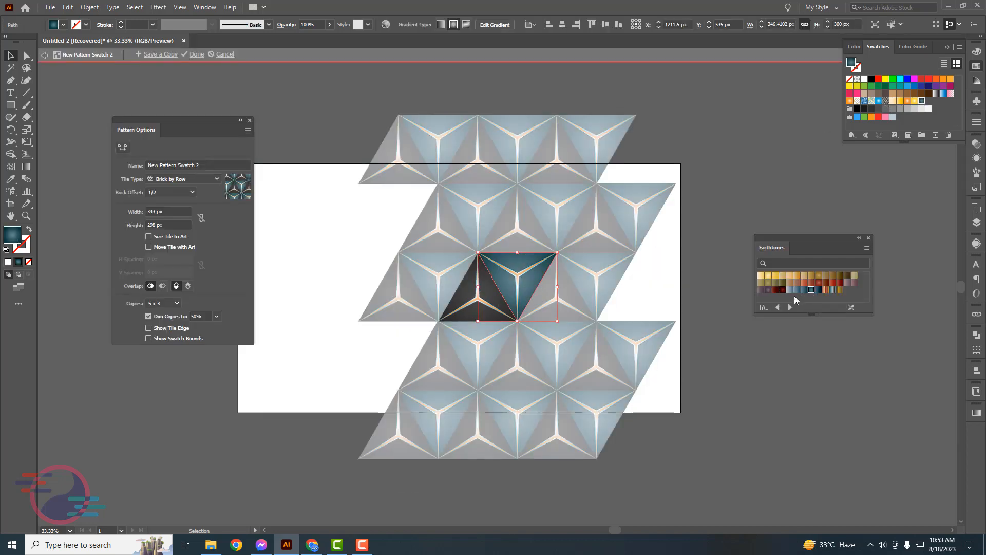
left_click(783, 290)
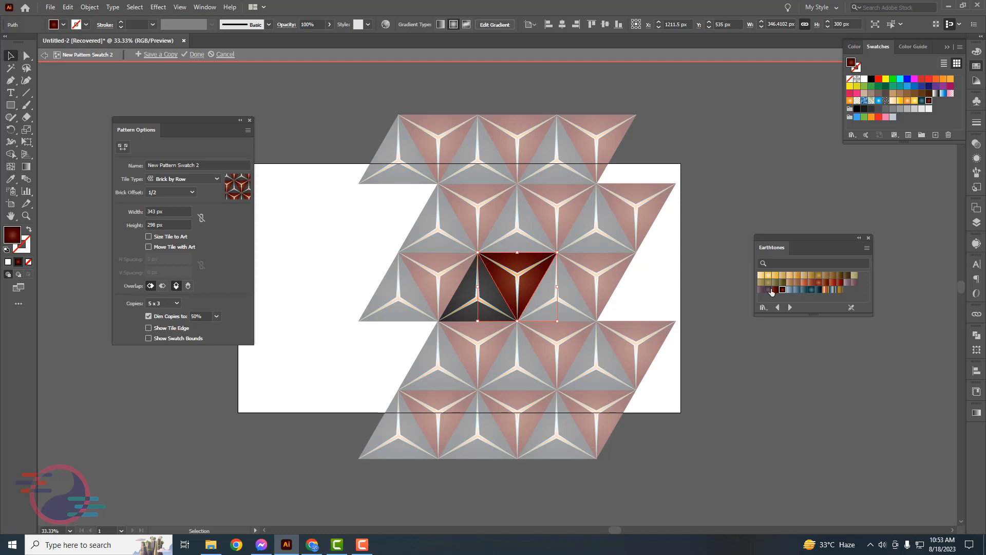
- Fill the tile's lower-left triangle with the same dark red Earthtones gradient and finish editing the pattern
left_click(495, 295)
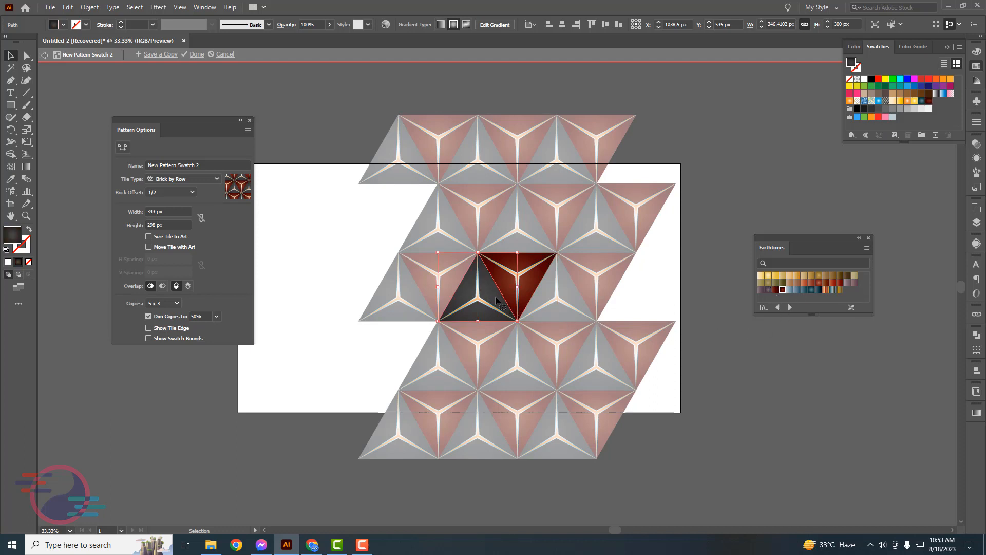
left_click(776, 290)
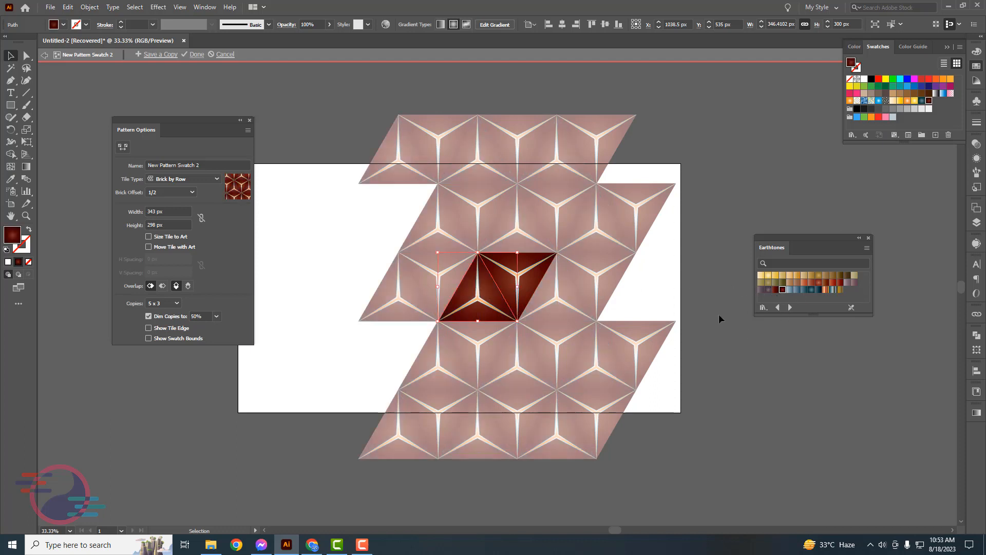
left_click(198, 54)
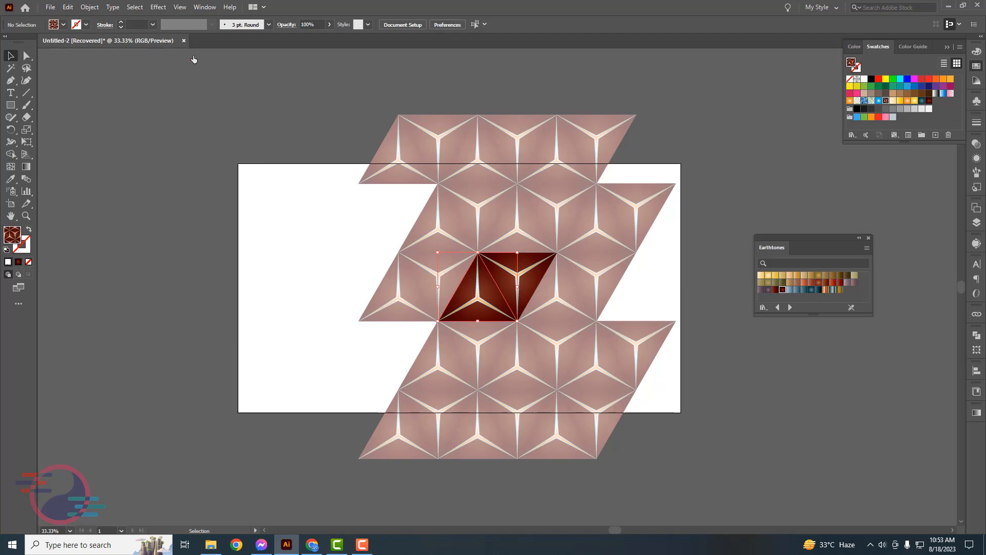
- Scale the dark red pattern inside the rectangle uniformly to 39%, transforming only the pattern and not the object
left_click(472, 221)
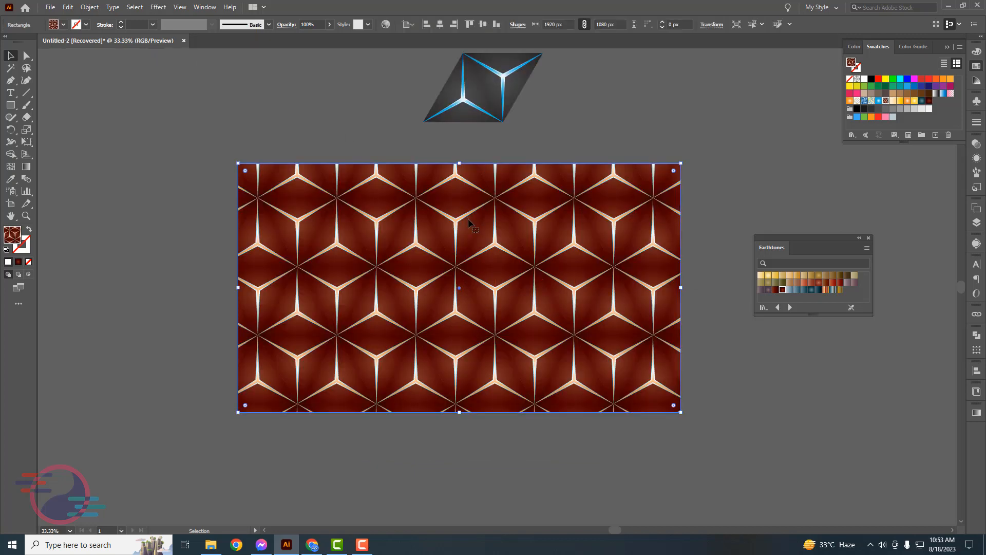
double_click(27, 130)
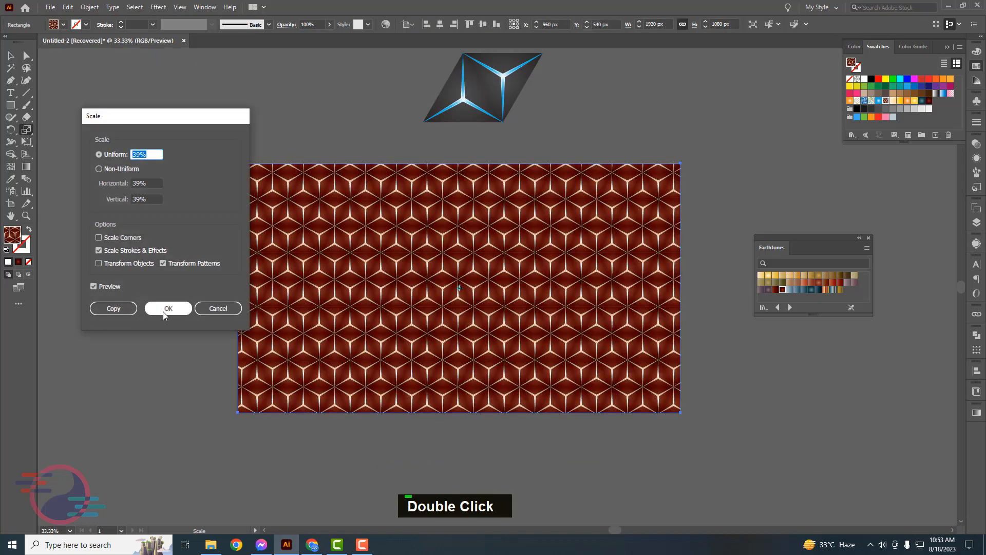
left_click(170, 309)
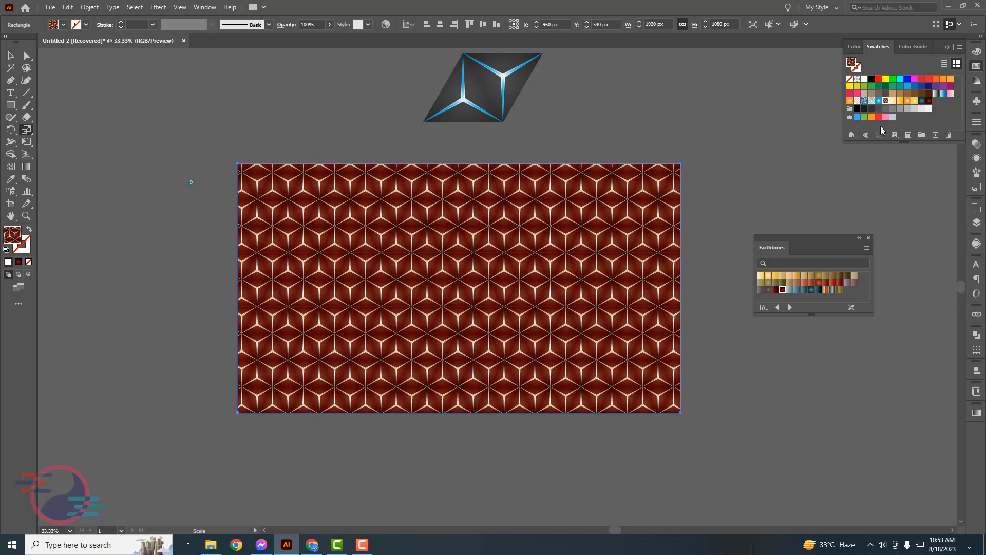
- Reapply New Pattern Swatch 2 to the rectangle, open the swatch for editing and select both stars in the tile
left_click(886, 102)
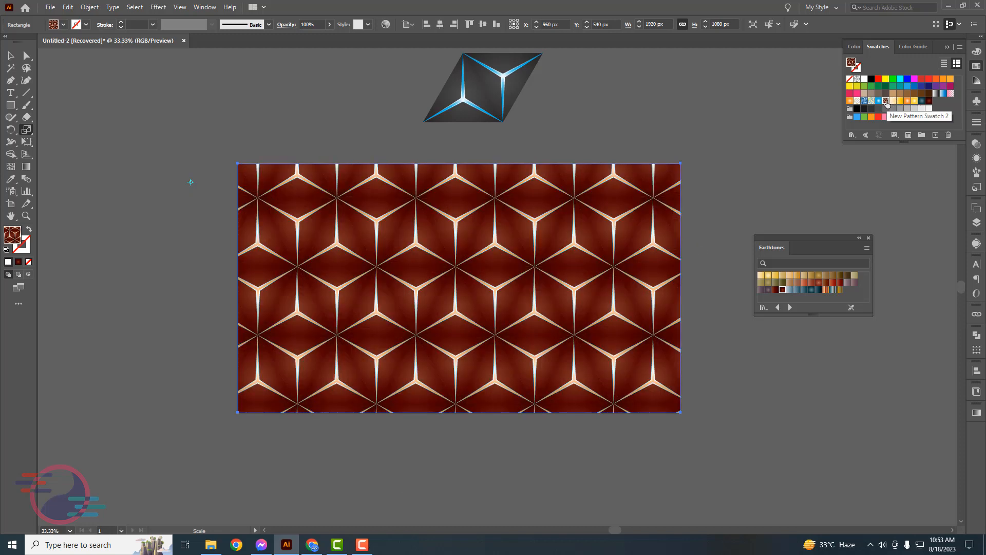
double_click(886, 101)
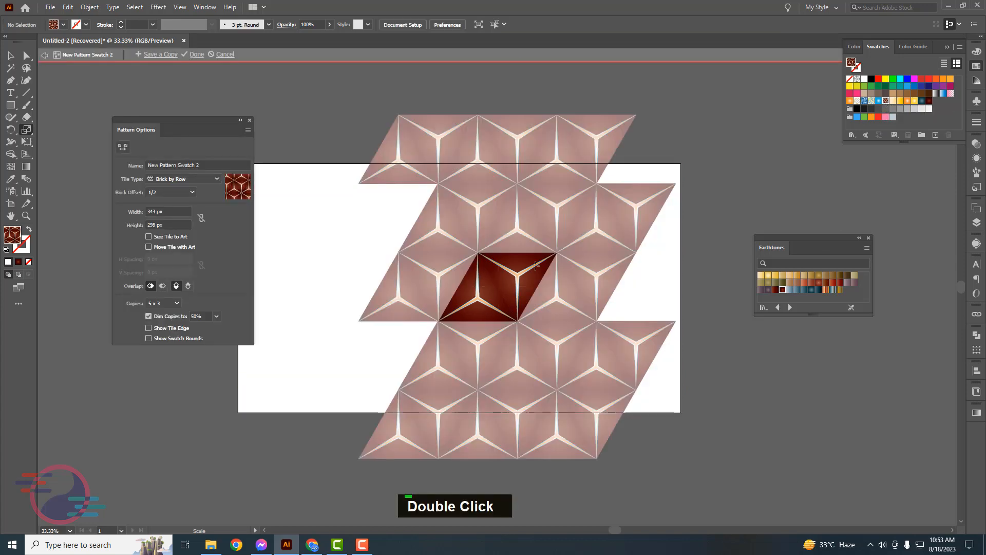
key("v")
left_click(487, 306)
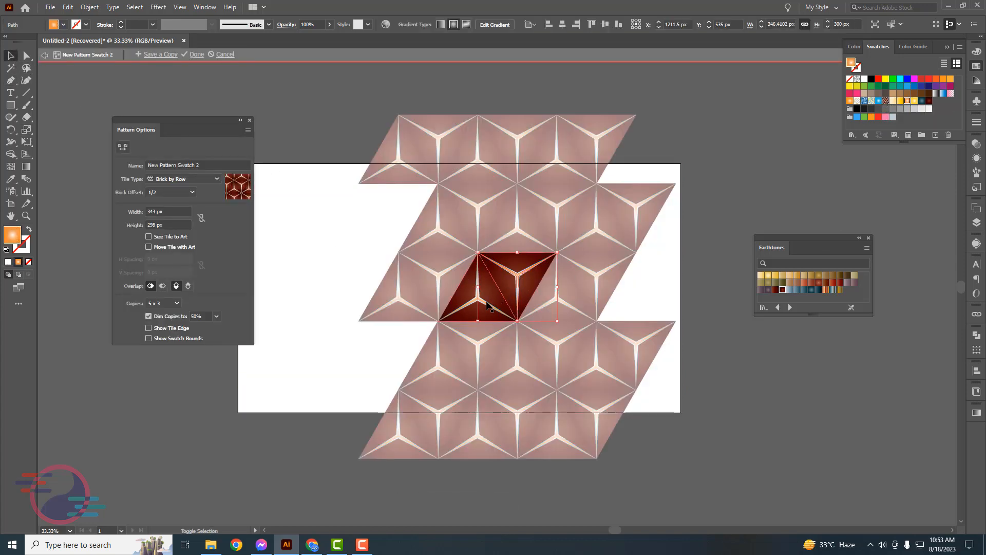
left_click(474, 304, "shift")
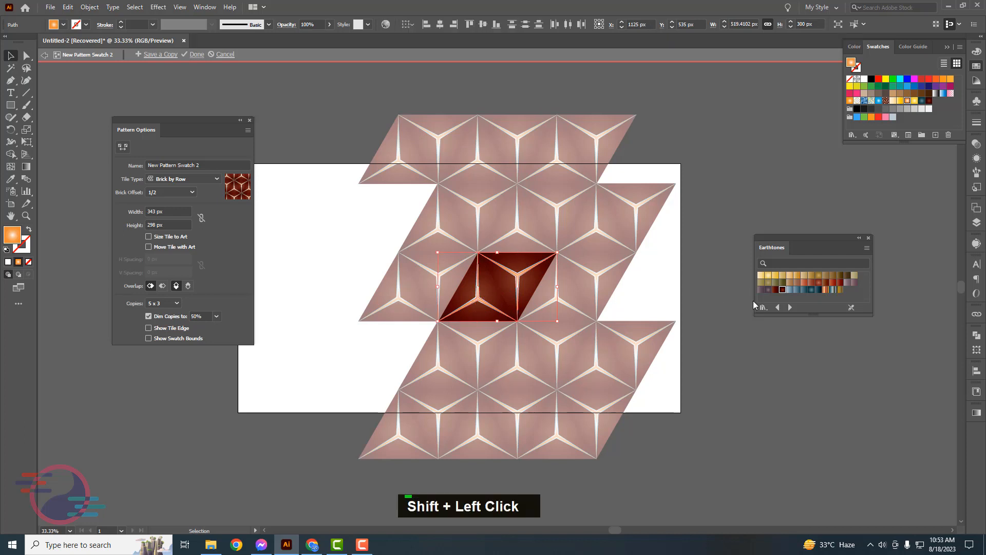
- Browse the gradient libraries, including Color Harmonies, Brights, Foliage and Gems and Jewels, for another gradient for the stars
left_click(776, 307)
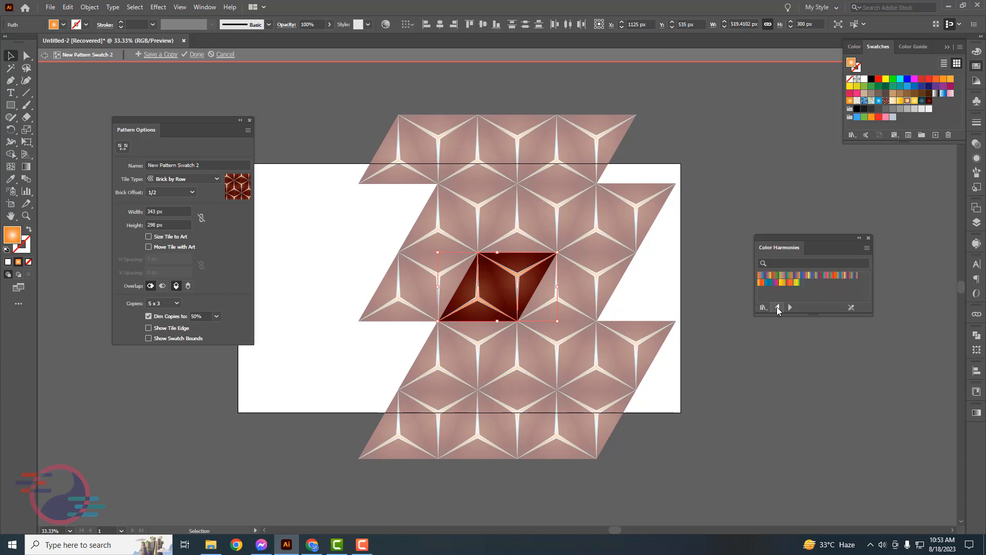
left_click(776, 307)
left_click(776, 308)
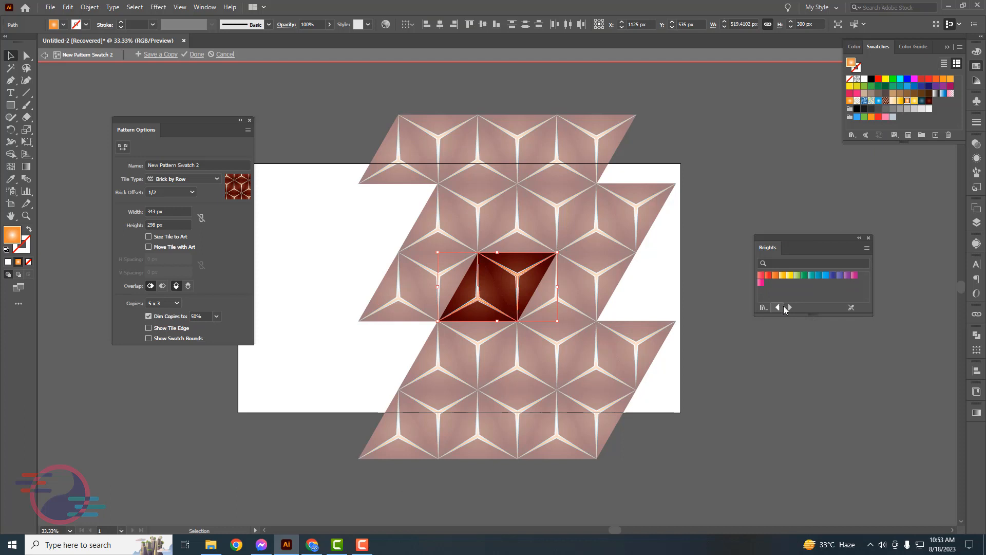
left_click(778, 307)
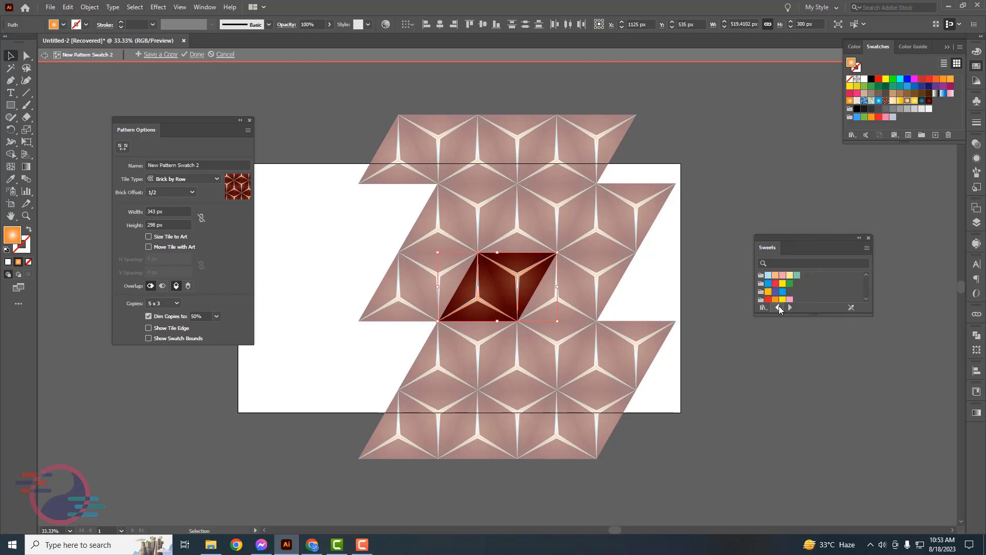
double_click(789, 306)
left_click(790, 307)
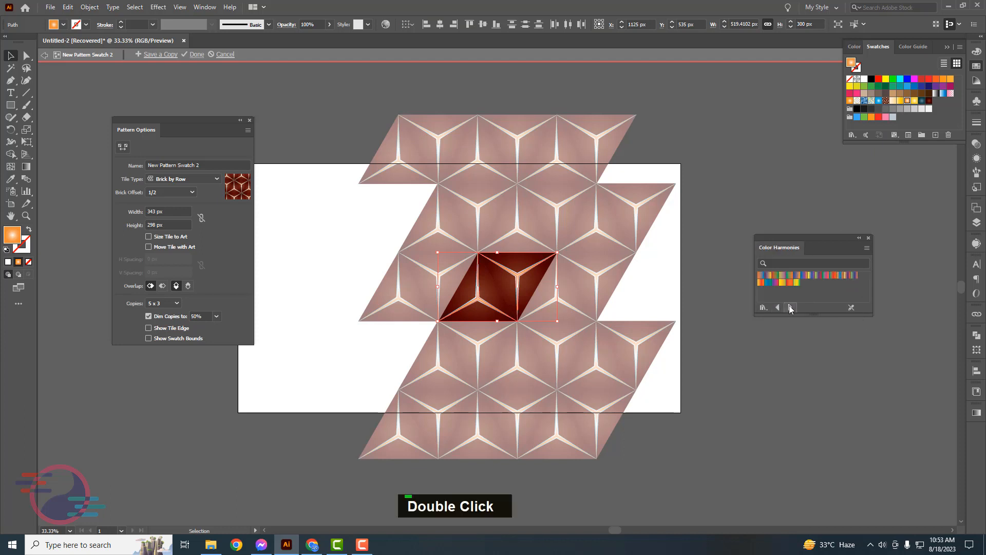
left_click(790, 307)
left_click(790, 307)
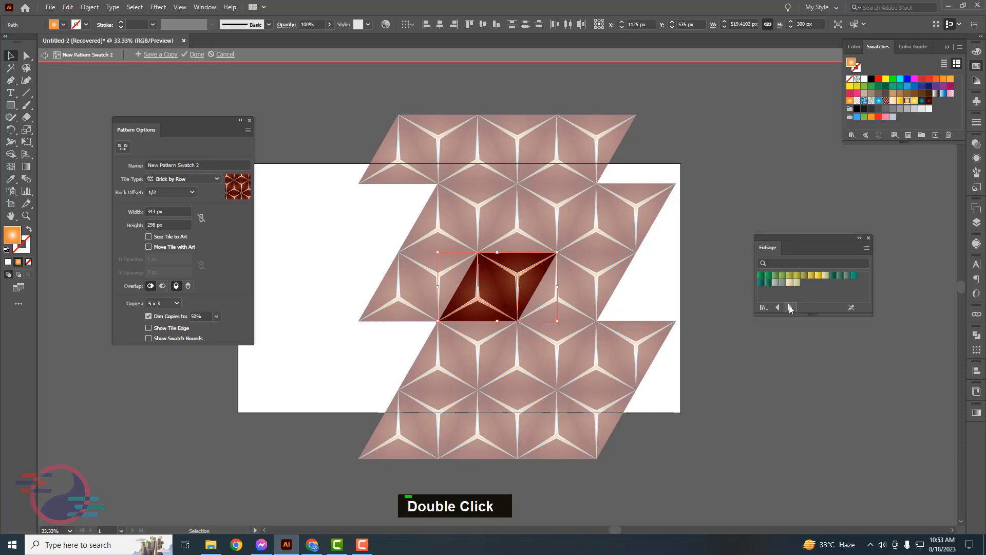
left_click(789, 307)
left_click(790, 307)
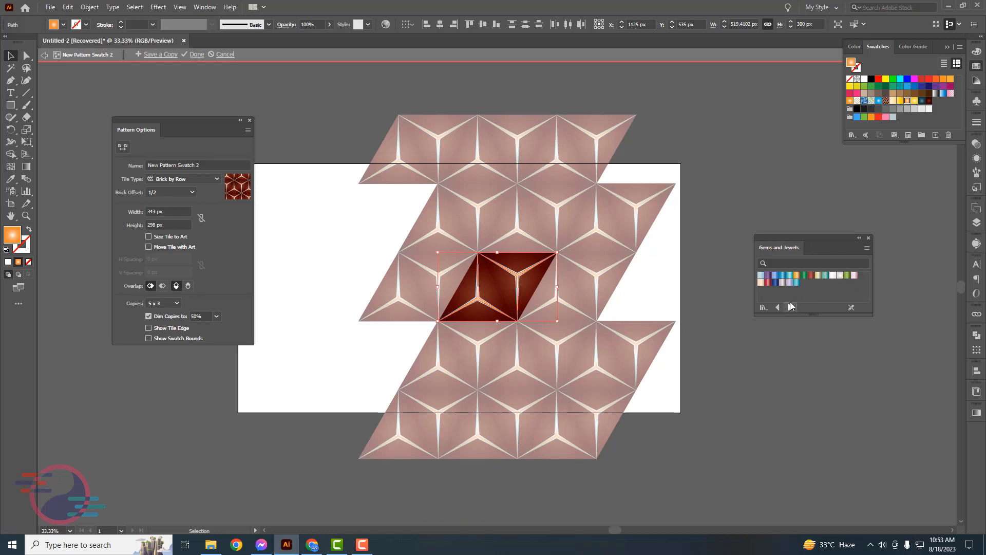
- Fill both selected stars in the tile with the blue Sky linear gradient preset and finish editing the pattern
left_click(977, 412)
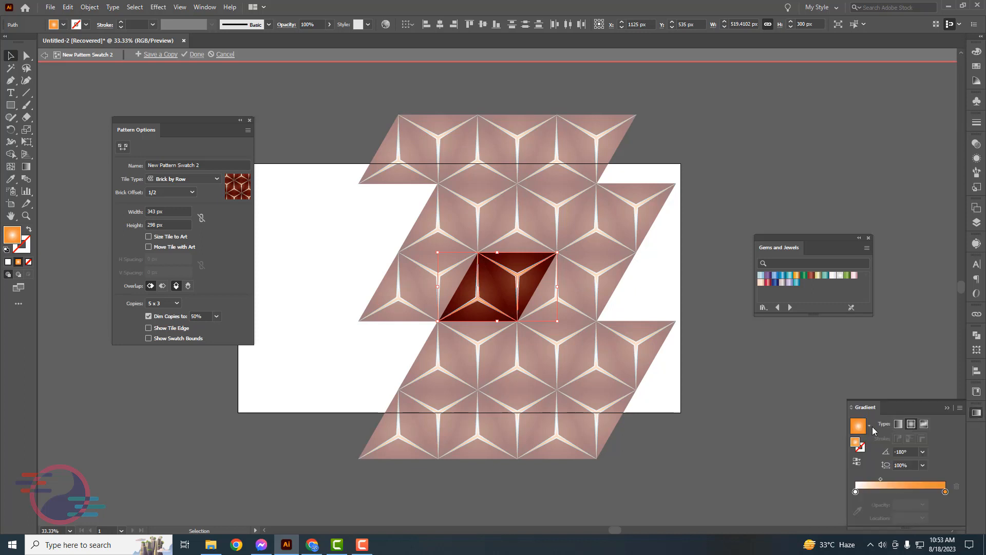
left_click(869, 426)
scroll(809, 458, "up", 3)
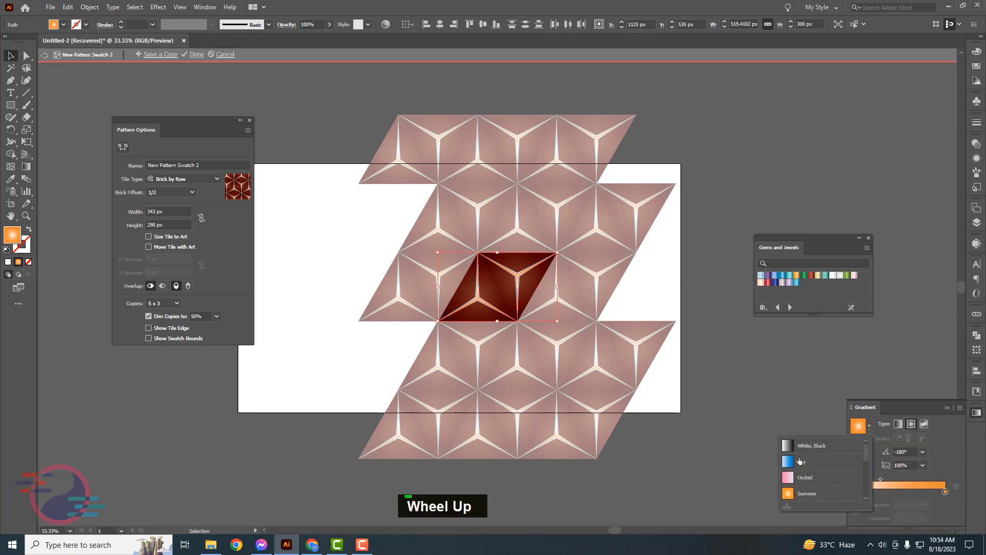
left_click(797, 462)
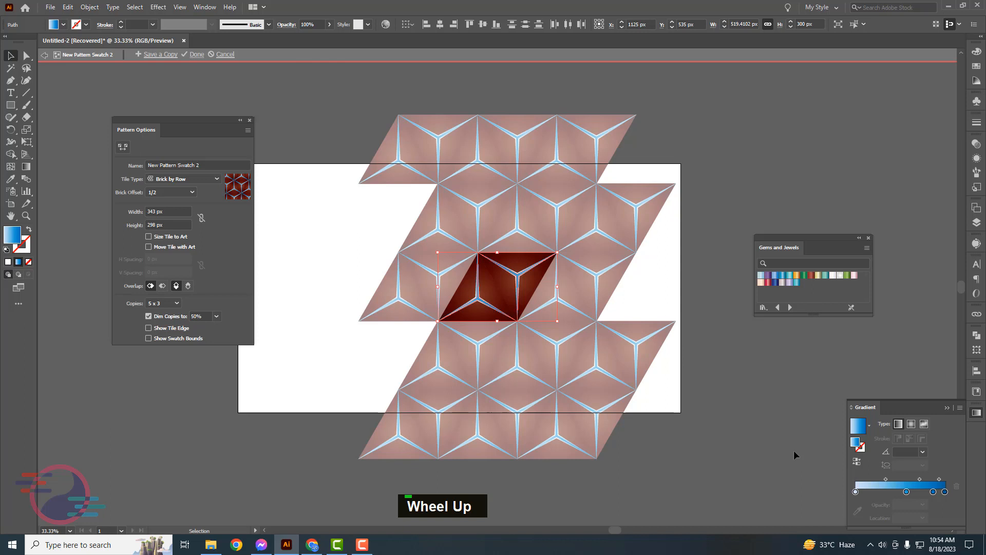
left_click(707, 319)
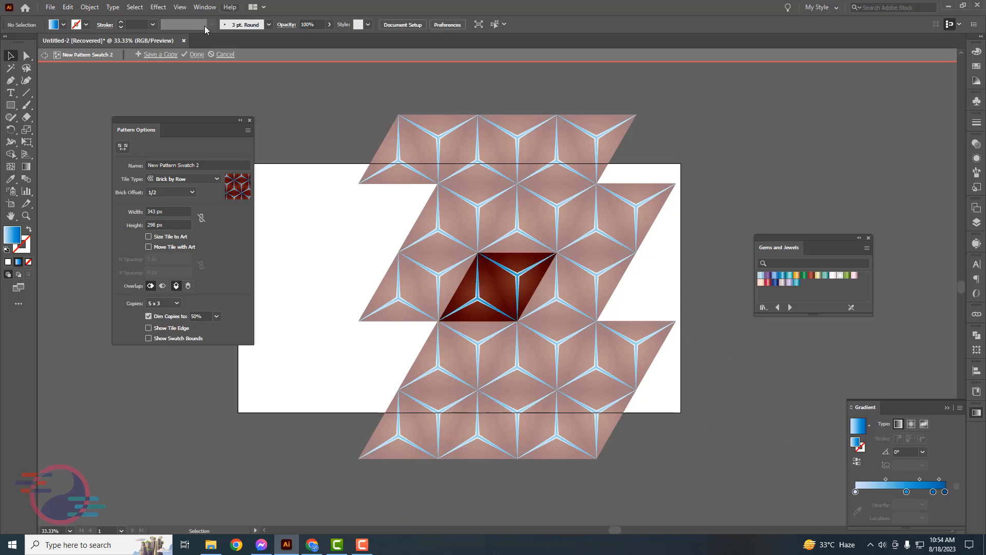
left_click(197, 53)
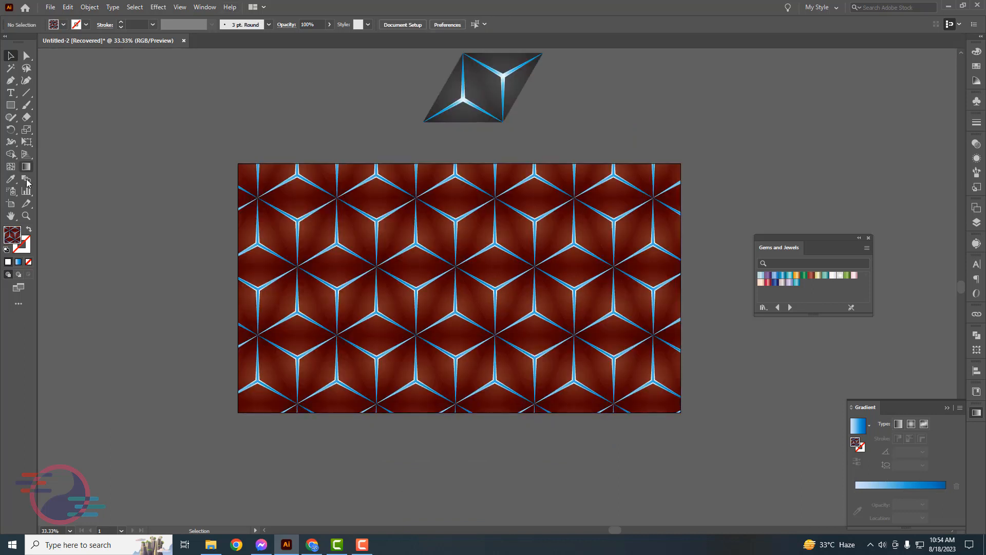
- Scale the dark red pattern with blue stars in the rectangle uniformly to 39%, transforming patterns but not objects
left_click(267, 211)
double_click(28, 131)
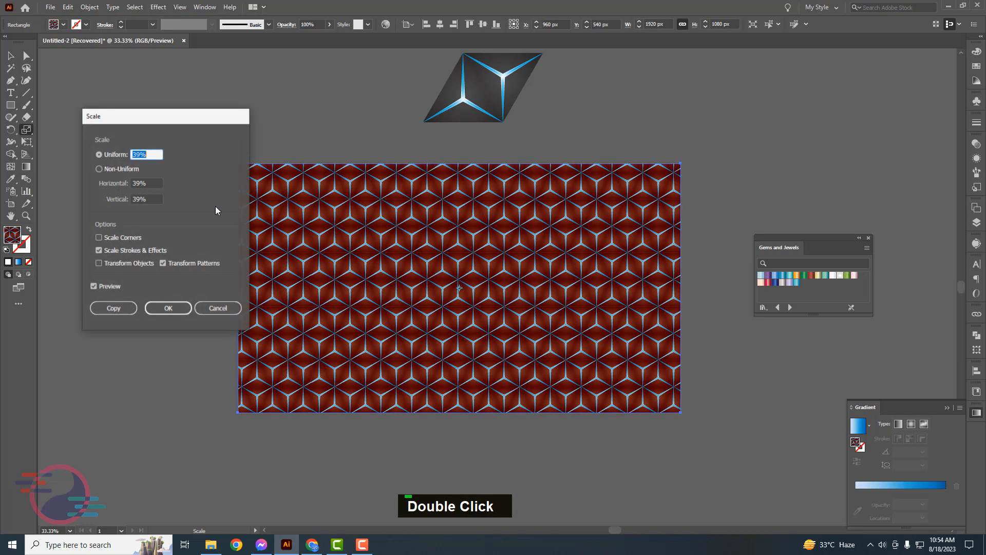
left_click(168, 308)
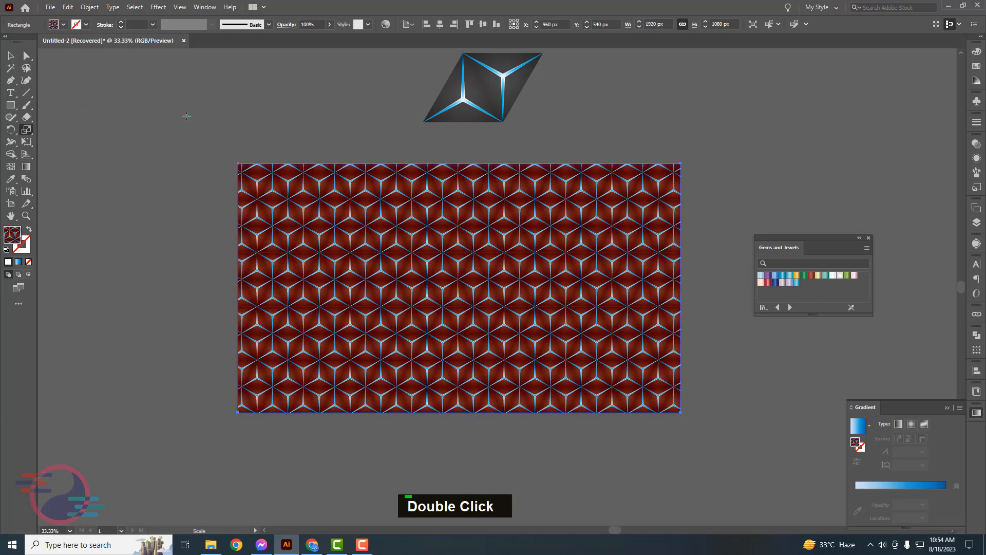